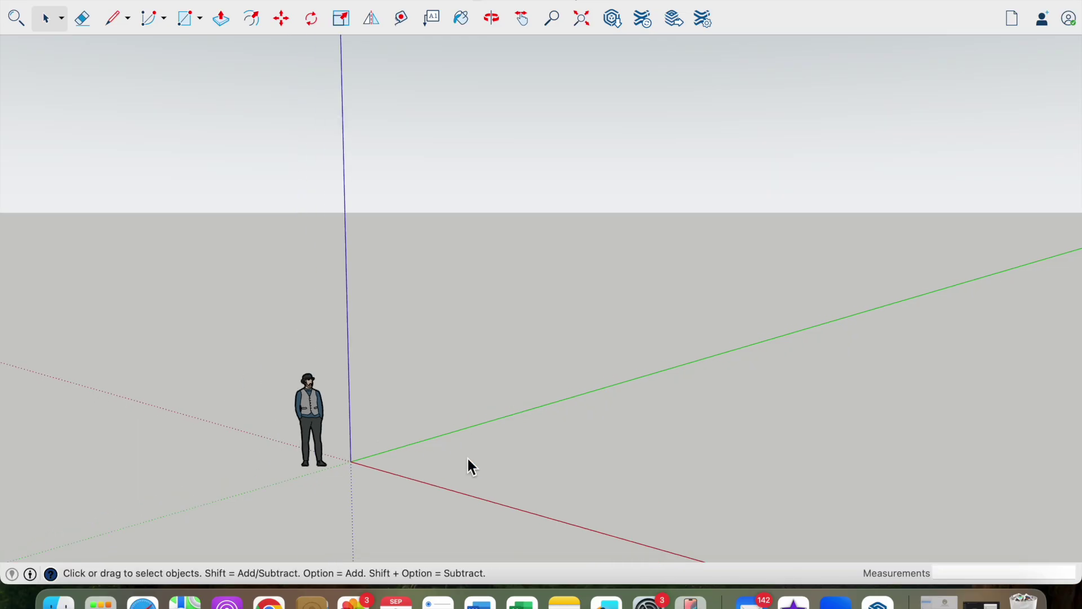
# Draw a 10' by 10' rectangle flat on the ground between the red and green axes
pyautogui.scroll(2, 327, 471)
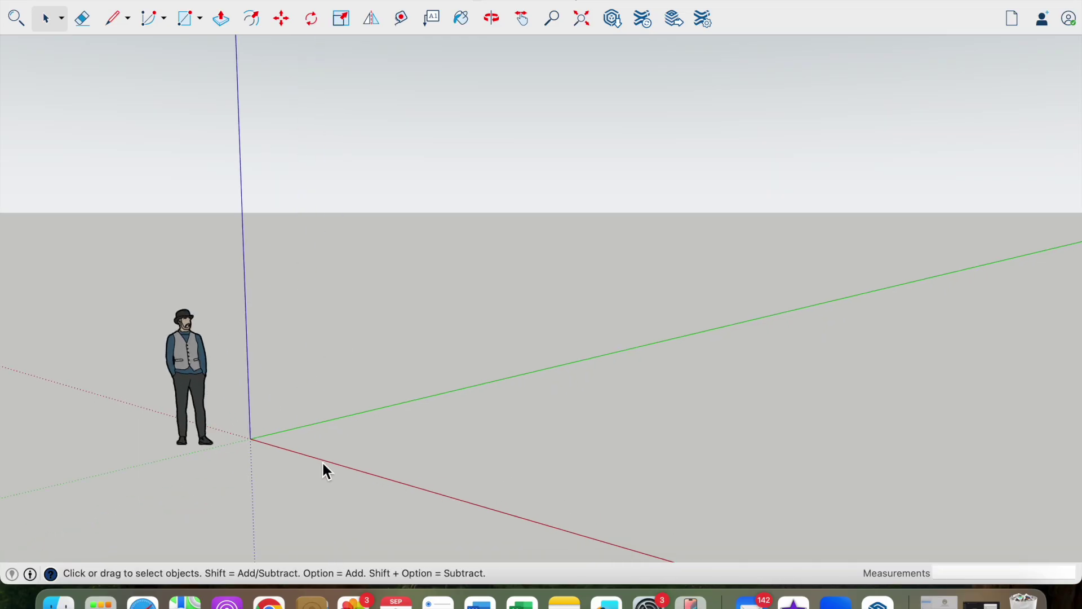
pyautogui.moveTo(324, 464); pyautogui.dragTo(545, 524, button='middle')
pyautogui.scroll(2, 541, 514)
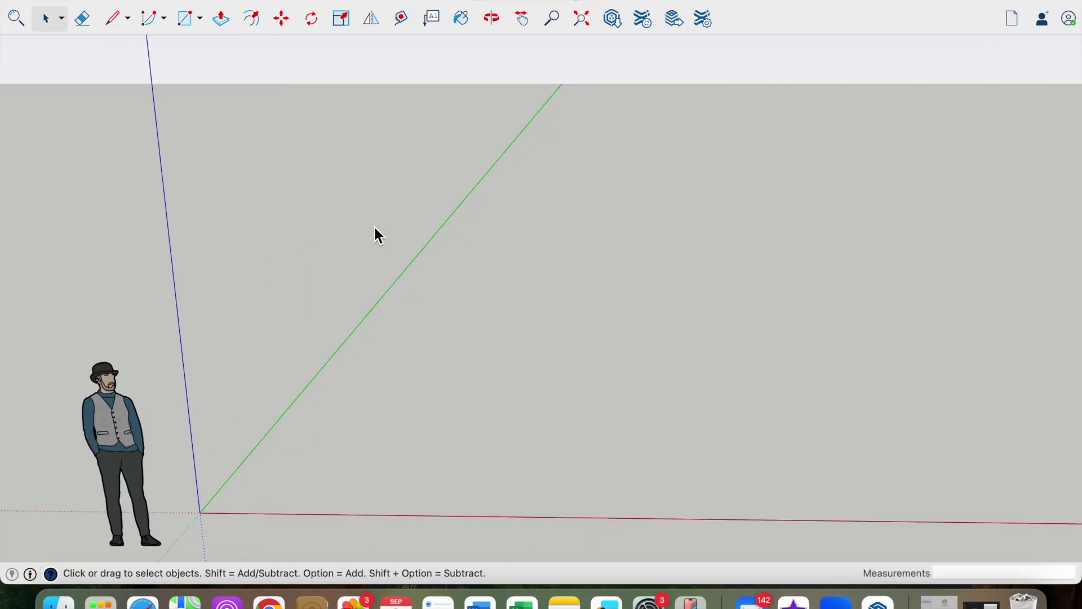
pyautogui.click(186, 19)
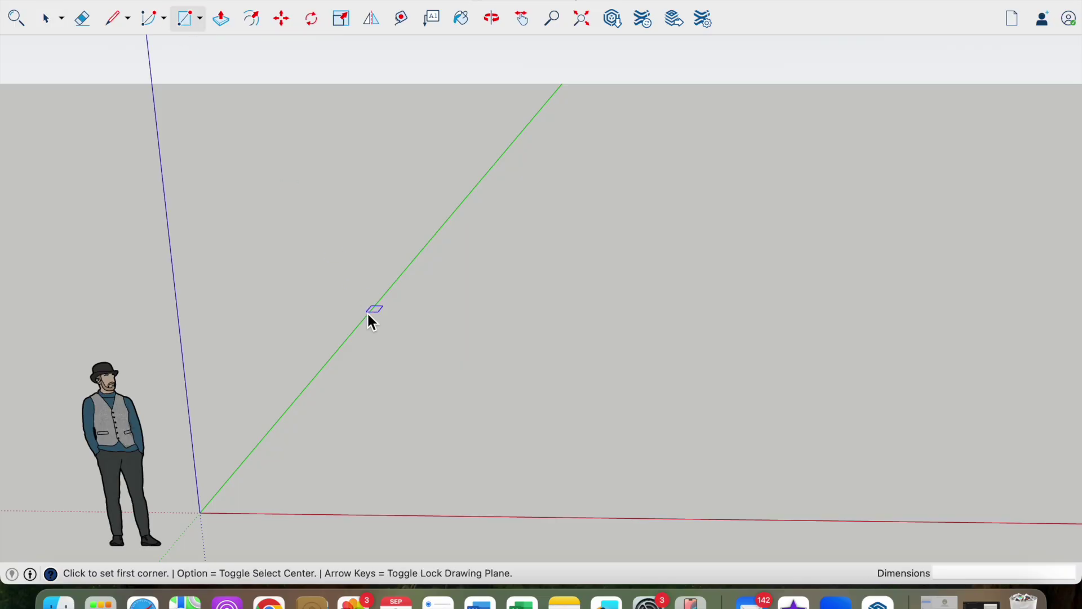
pyautogui.click(374, 454)
pyautogui.write("10',10")
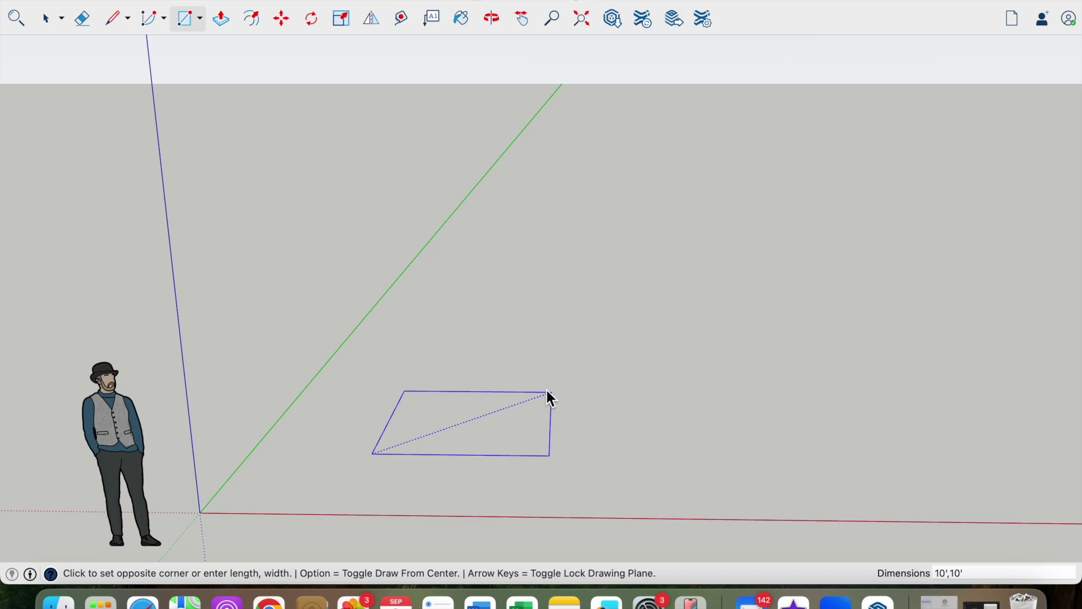
pyautogui.click(547, 391)
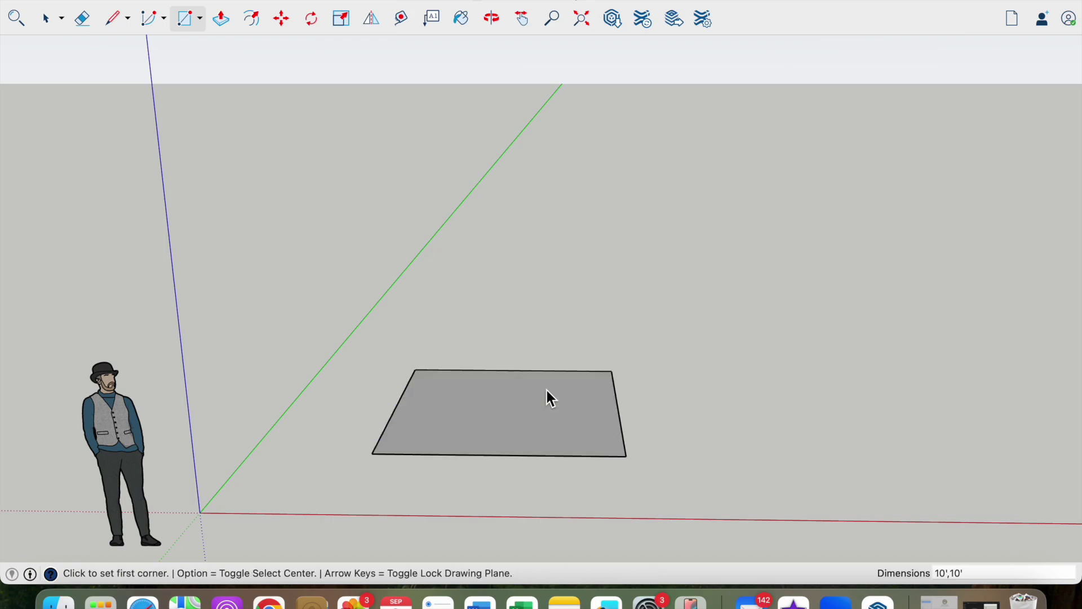
# Offset the square's outline outward by 6" to form a border strip for the walls
pyautogui.moveTo(547, 391); pyautogui.dragTo(457, 503, button='middle')
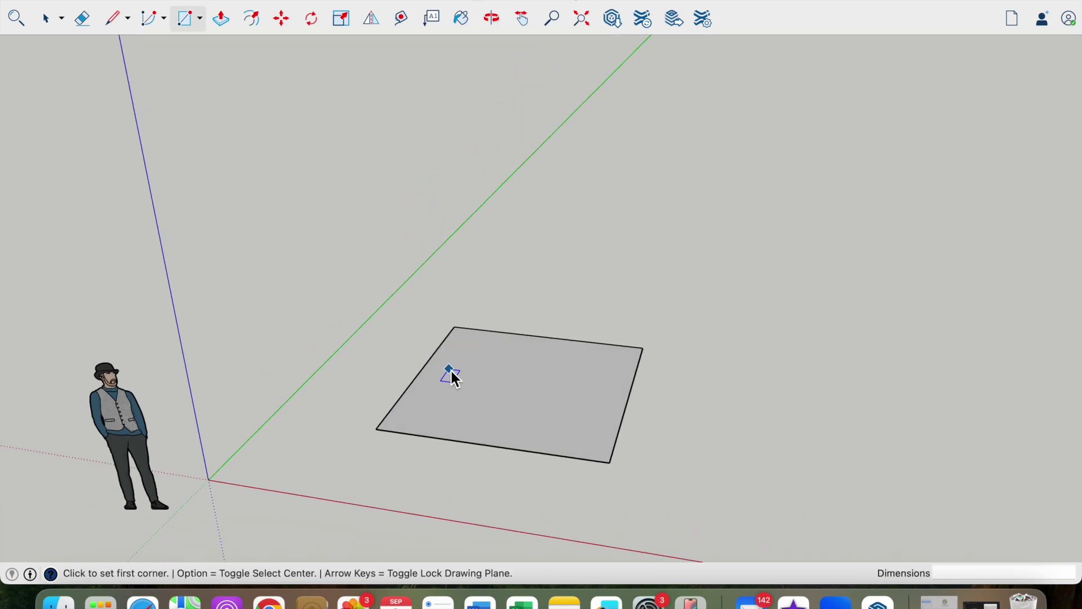
pyautogui.scroll(3, 465, 397)
pyautogui.moveTo(478, 425); pyautogui.dragTo(541, 438, button='middle')
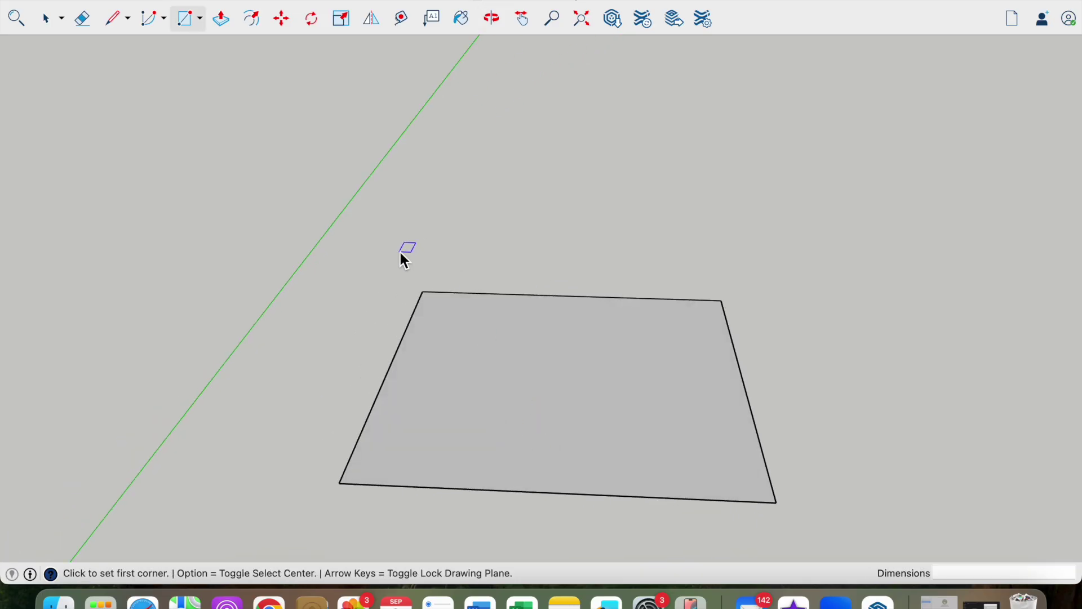
pyautogui.click(260, 31)
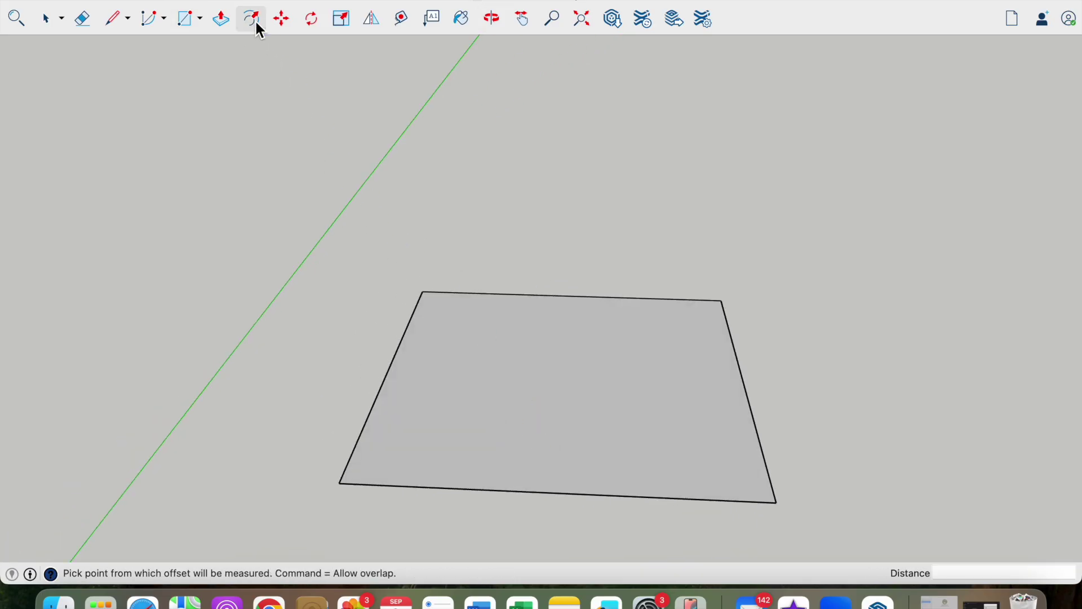
pyautogui.click(381, 388)
pyautogui.click(342, 387)
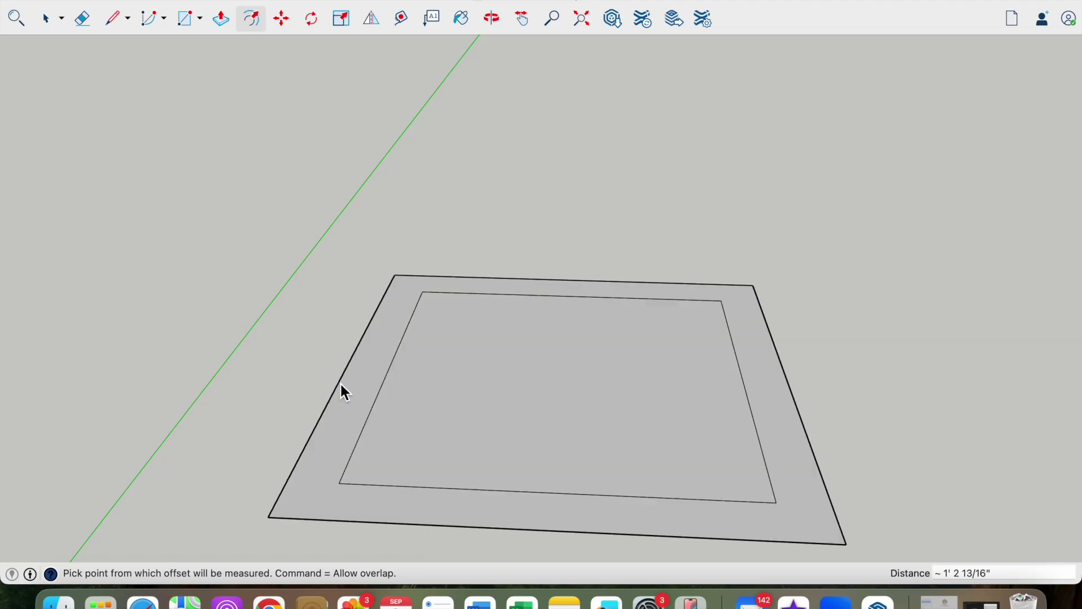
pyautogui.write('6')
pyautogui.press('Return')
# Extend one inner border edge with short lines at both ends to the outer outline, separating a full-length wall strip
pyautogui.moveTo(492, 425); pyautogui.dragTo(569, 409, button='middle')
pyautogui.scroll(2, 347, 305)
pyautogui.moveTo(347, 305); pyautogui.dragTo(688, 345, button='middle')
pyautogui.moveTo(545, 263); pyautogui.dragTo(178, 153, button='middle')
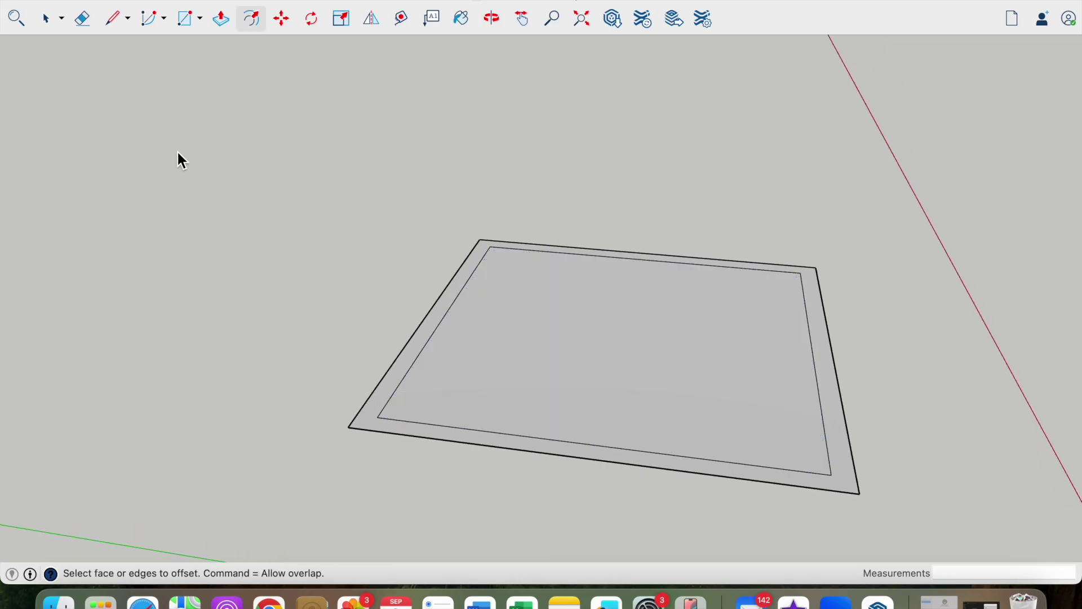
pyautogui.click(113, 19)
pyautogui.click(377, 420)
pyautogui.click(370, 429)
pyautogui.click(492, 247)
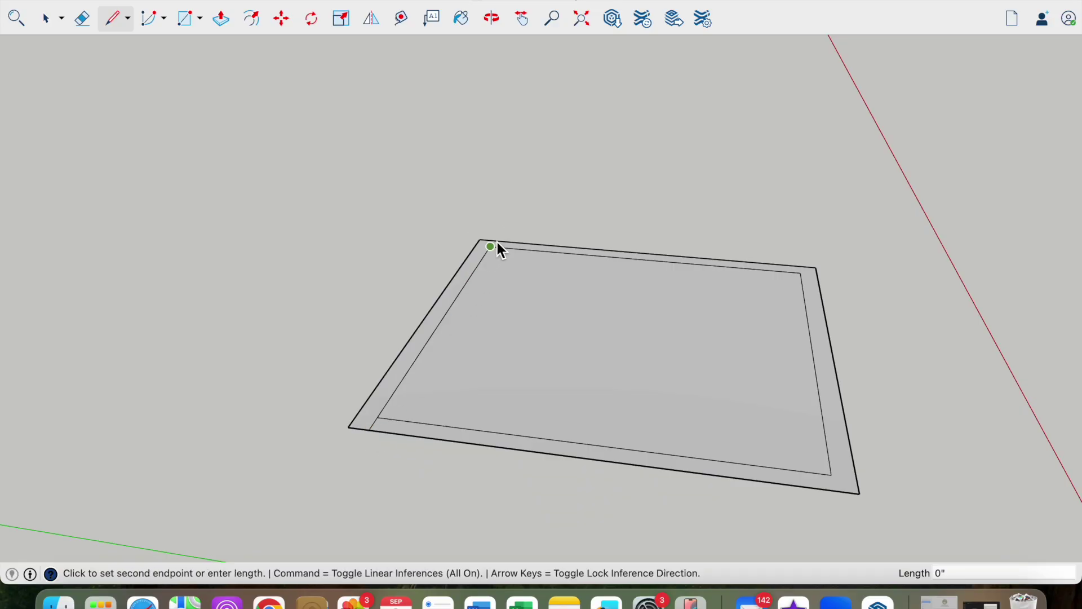
pyautogui.moveTo(499, 239); pyautogui.dragTo(562, 221, button='middle')
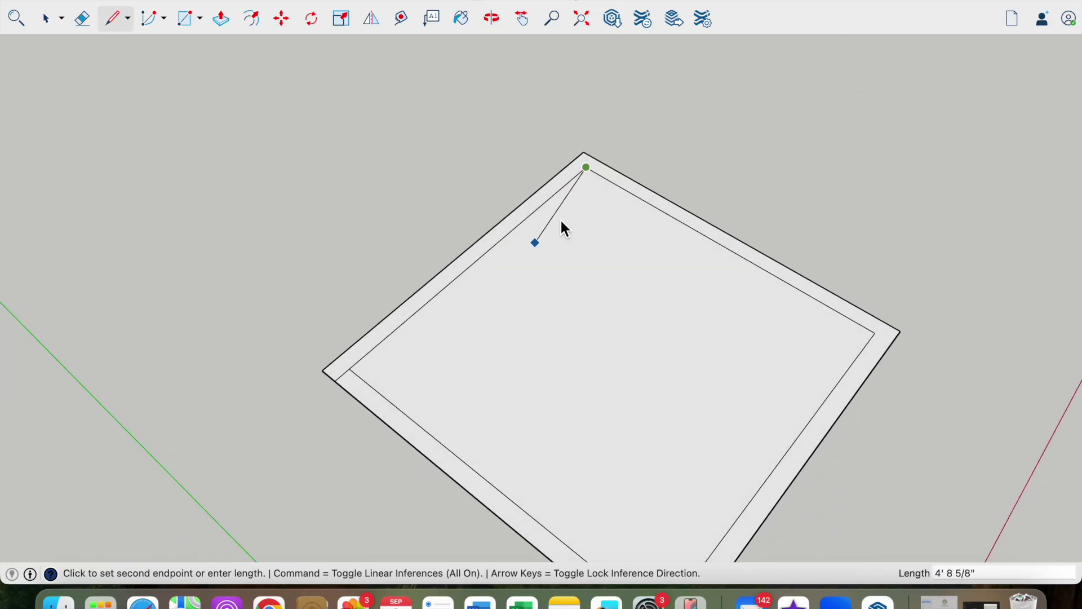
pyautogui.click(596, 161)
# Extend the opposite inner border edge with short lines at both ends to the outer outline
pyautogui.click(877, 332)
pyautogui.click(897, 332)
pyautogui.moveTo(790, 420)
pyautogui.mouseDown(button='middle')
pyautogui.moveTo(746, 516)
pyautogui.moveTo(775, 458)
pyautogui.moveTo(749, 496)
pyautogui.moveTo(604, 483)
pyautogui.moveTo(824, 471)
pyautogui.moveTo(722, 468)
pyautogui.mouseUp(button='middle')
pyautogui.click(740, 489)
pyautogui.click(732, 507)
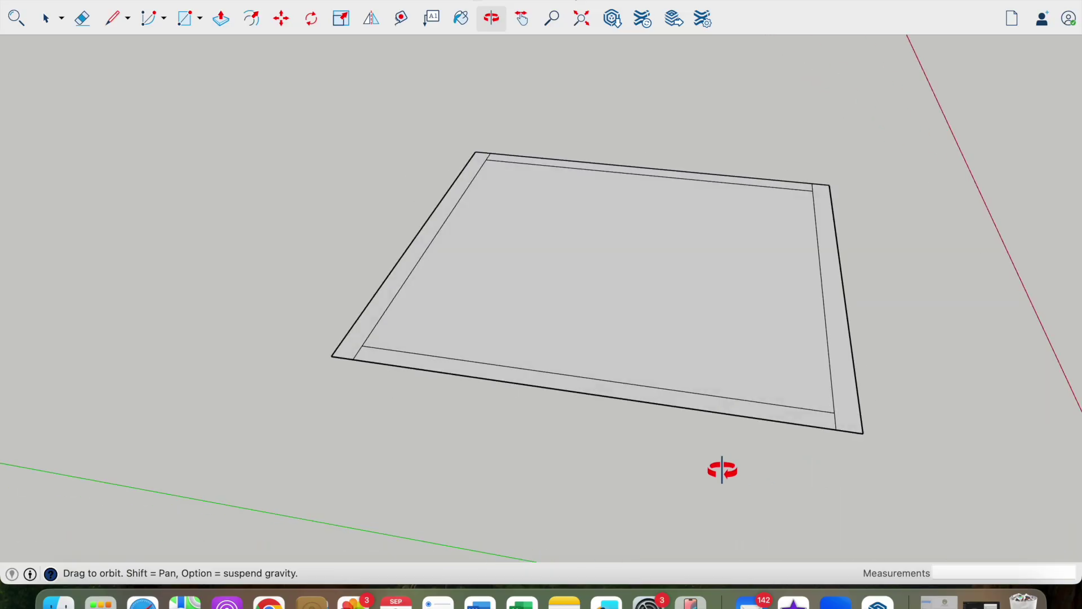
# Extrude the first full-length border strip upward 6' with Push/Pull to make the low wall
pyautogui.click(233, 24)
pyautogui.click(411, 255)
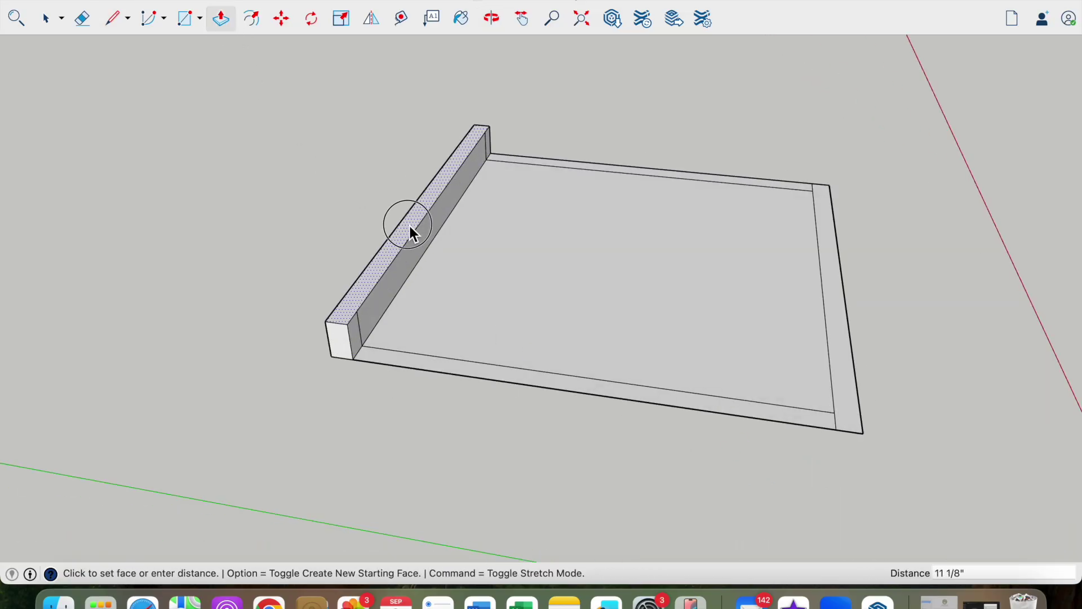
pyautogui.click(401, 193)
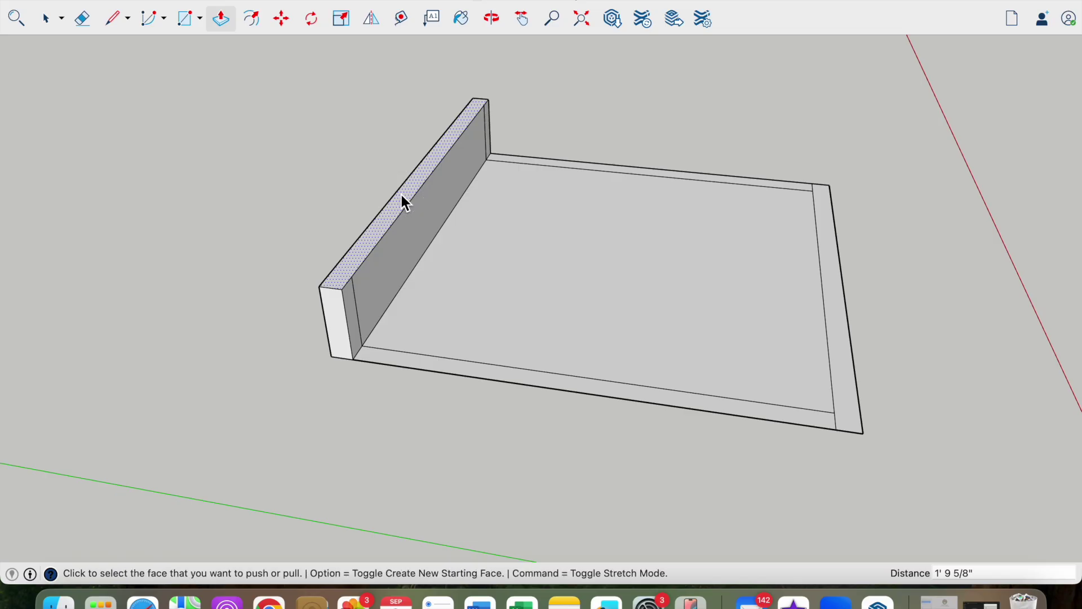
pyautogui.write("6'")
pyautogui.press('Return')
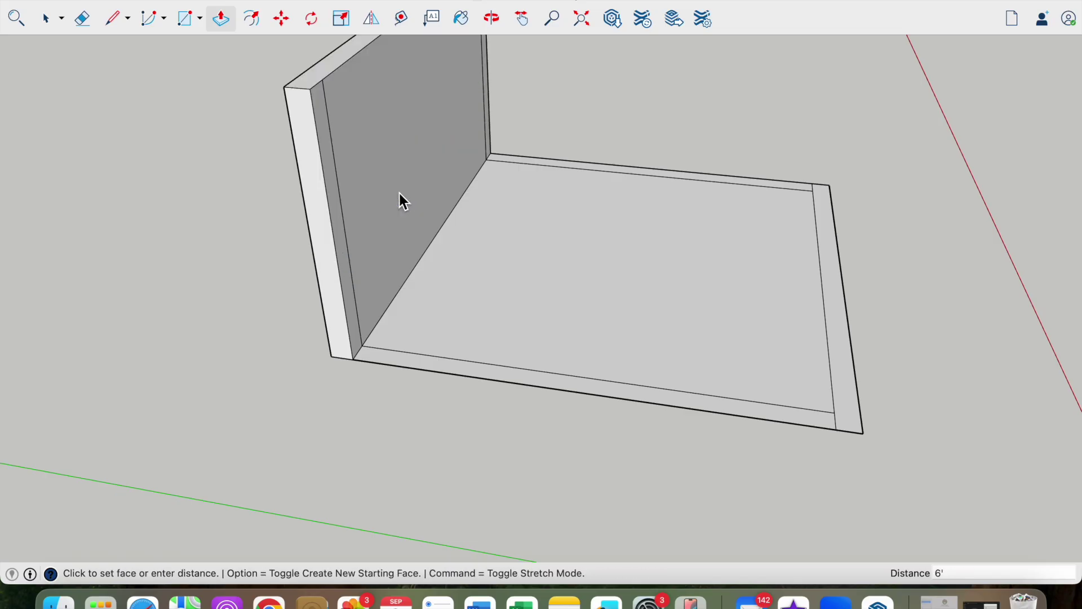
# Erase the two leftover vertical lines on the inner face of the 6' wall
pyautogui.moveTo(459, 229); pyautogui.dragTo(418, 307, button='middle')
pyautogui.click(520, 20)
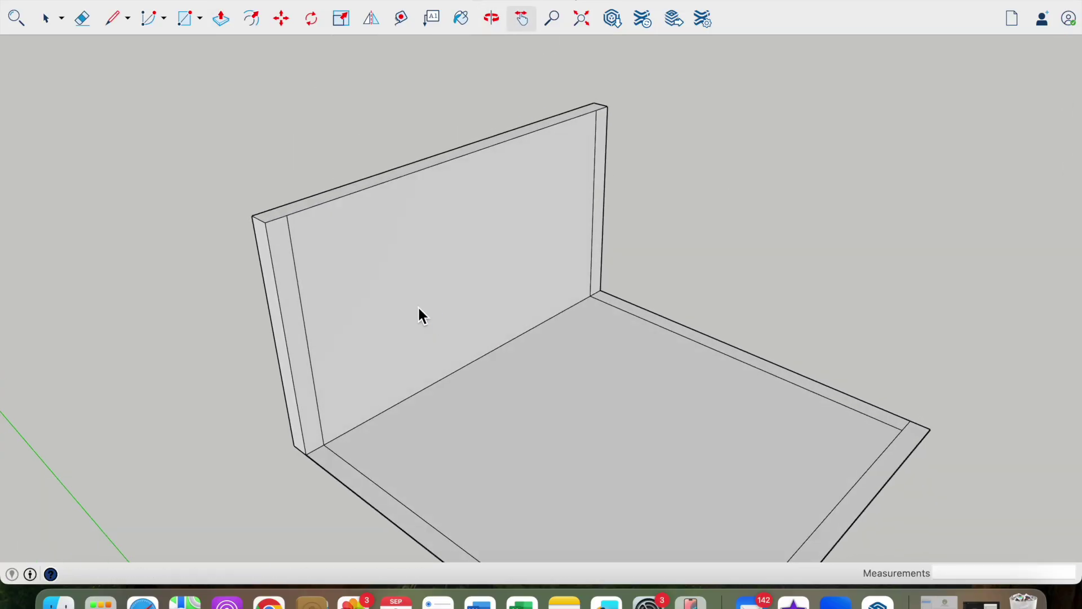
pyautogui.click(48, 19)
pyautogui.click(303, 295)
pyautogui.rightClick(305, 296)
pyautogui.click(337, 315)
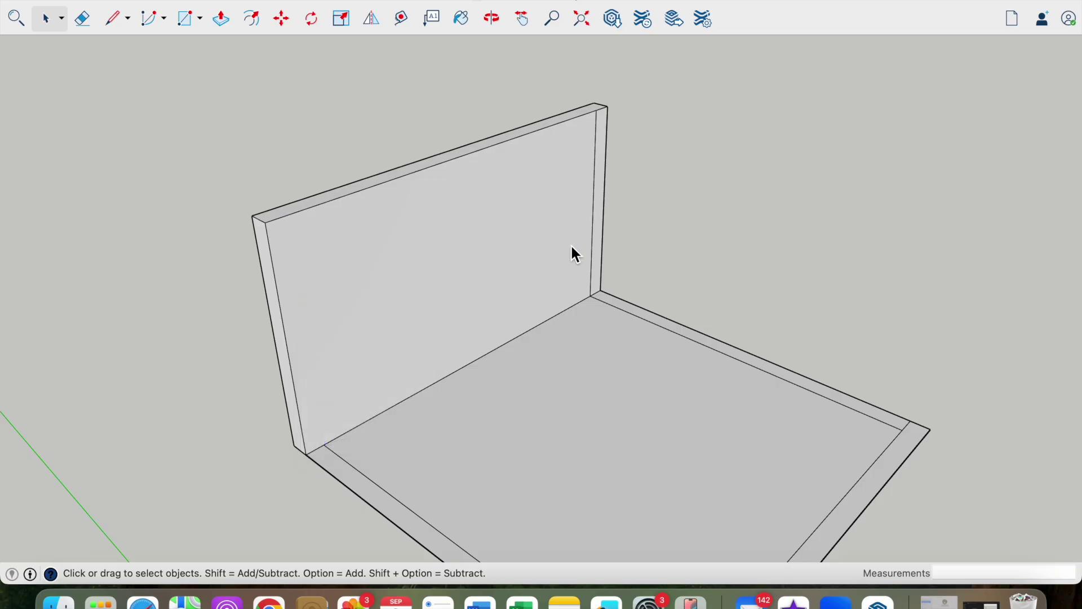
pyautogui.click(594, 224)
pyautogui.rightClick(595, 223)
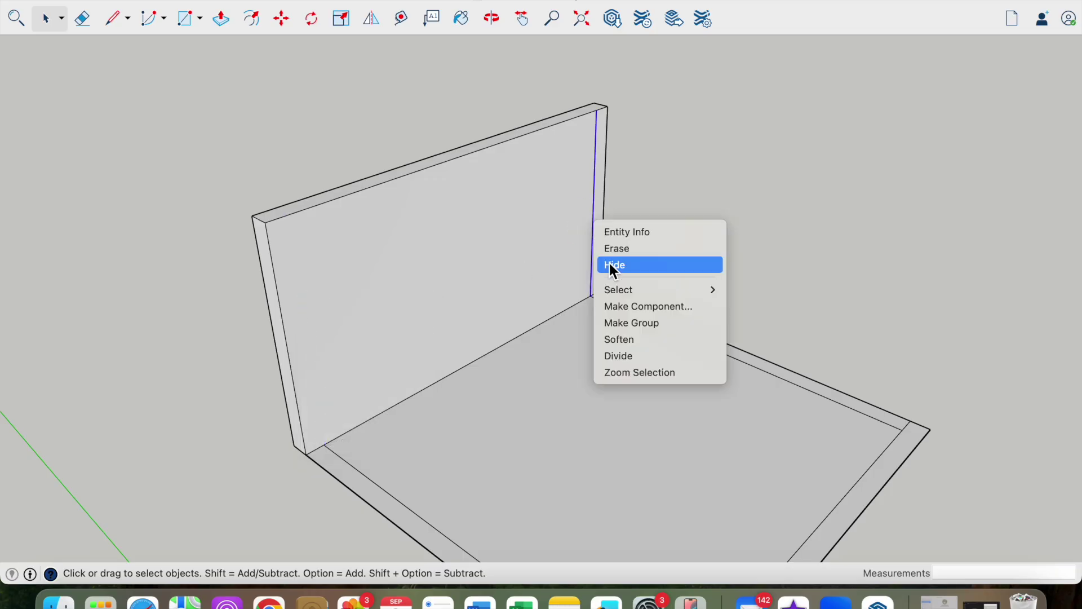
pyautogui.click(612, 248)
# Extrude the opposite full-length border strip upward 8' with Push/Pull to make the tall wall
pyautogui.press('o')
pyautogui.moveTo(442, 401); pyautogui.dragTo(669, 387)
pyautogui.press('space')
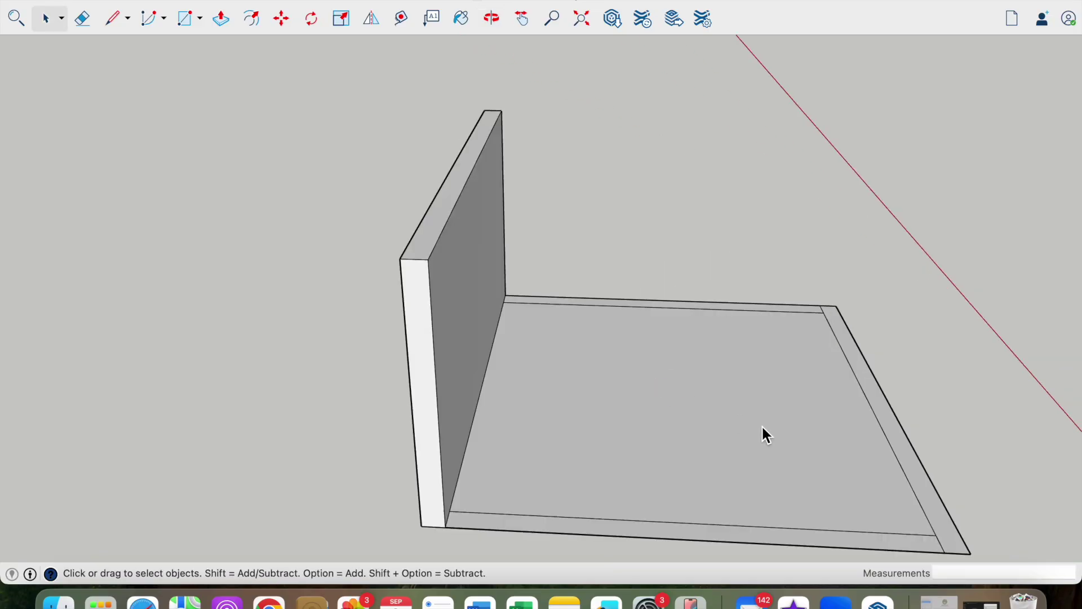
pyautogui.scroll(-3, 762, 424)
pyautogui.moveTo(804, 451); pyautogui.dragTo(790, 438, button='middle')
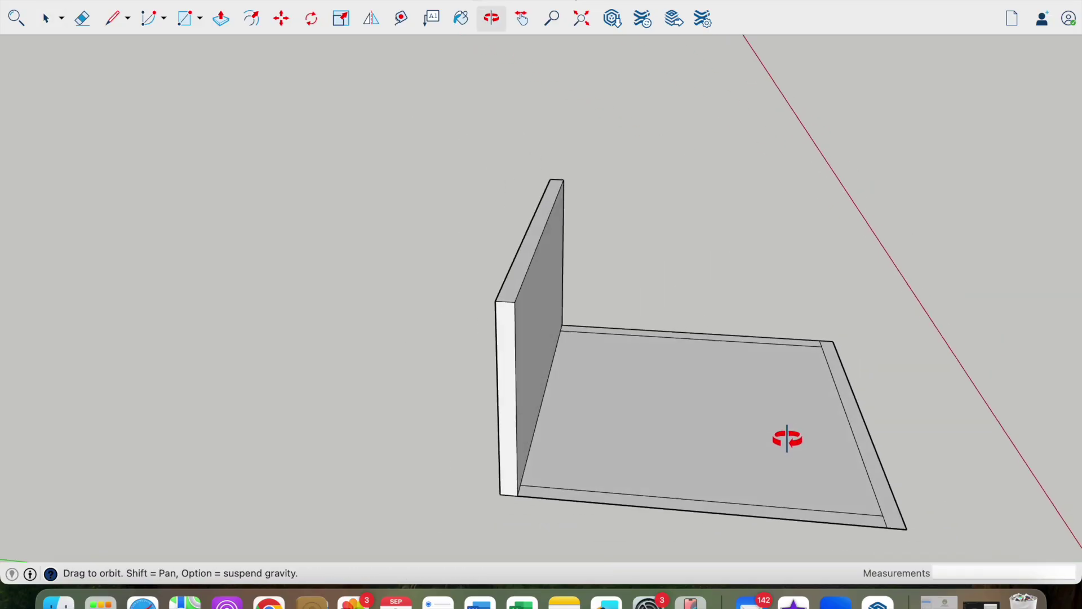
pyautogui.click(221, 19)
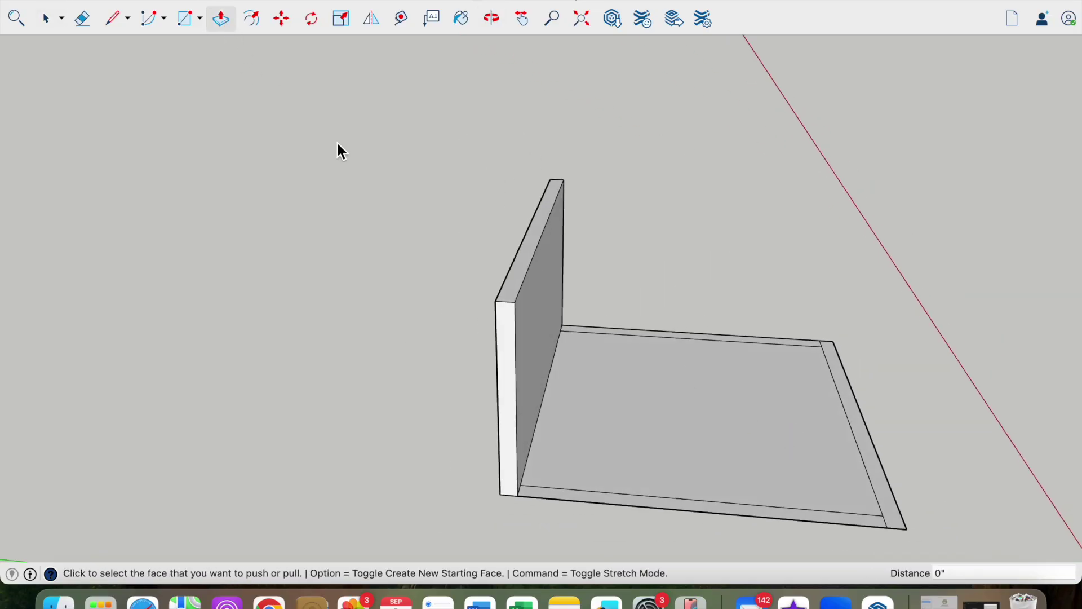
pyautogui.click(855, 424)
pyautogui.click(860, 374)
pyautogui.write('8')
pyautogui.click(858, 374)
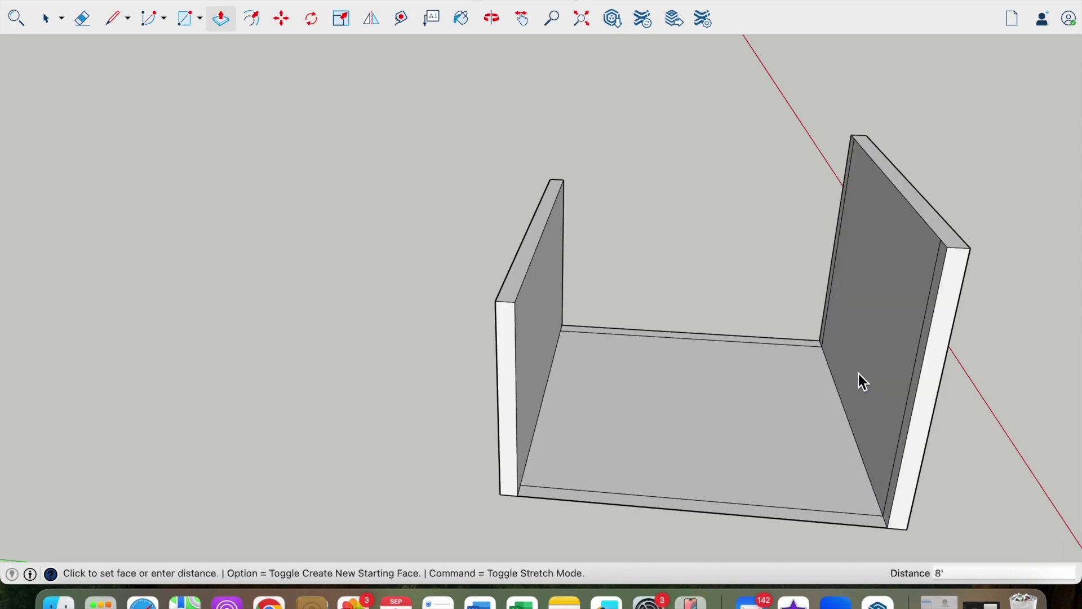
# Draw a sloped line joining the top inner end corners of the 6' and 8' walls, closing that side with a face
pyautogui.moveTo(732, 439); pyautogui.dragTo(736, 372, button='middle')
pyautogui.scroll(3, 811, 310)
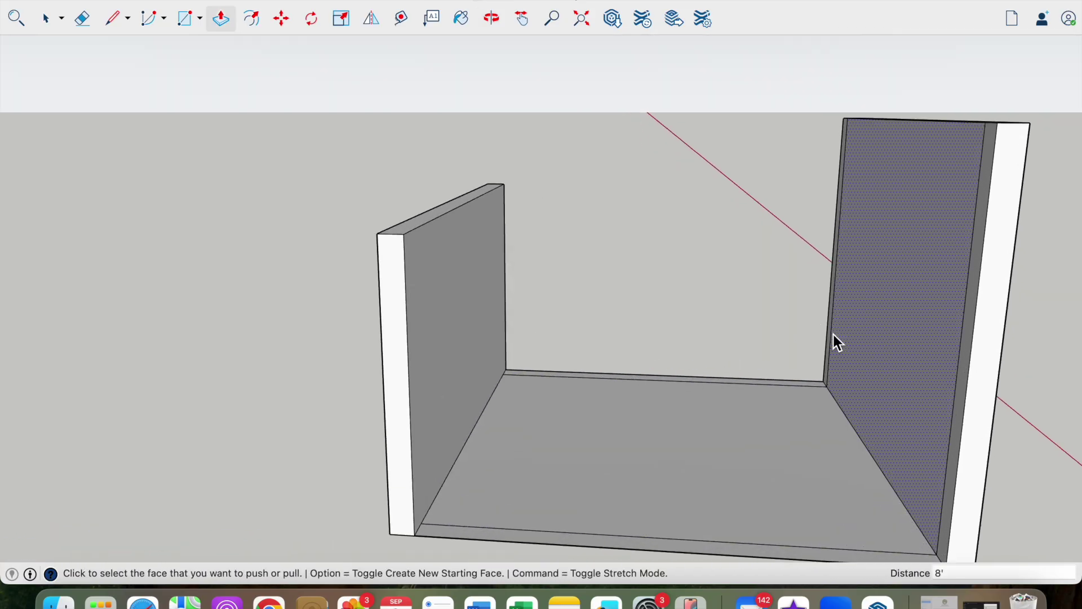
pyautogui.moveTo(838, 342); pyautogui.dragTo(832, 343, button='middle')
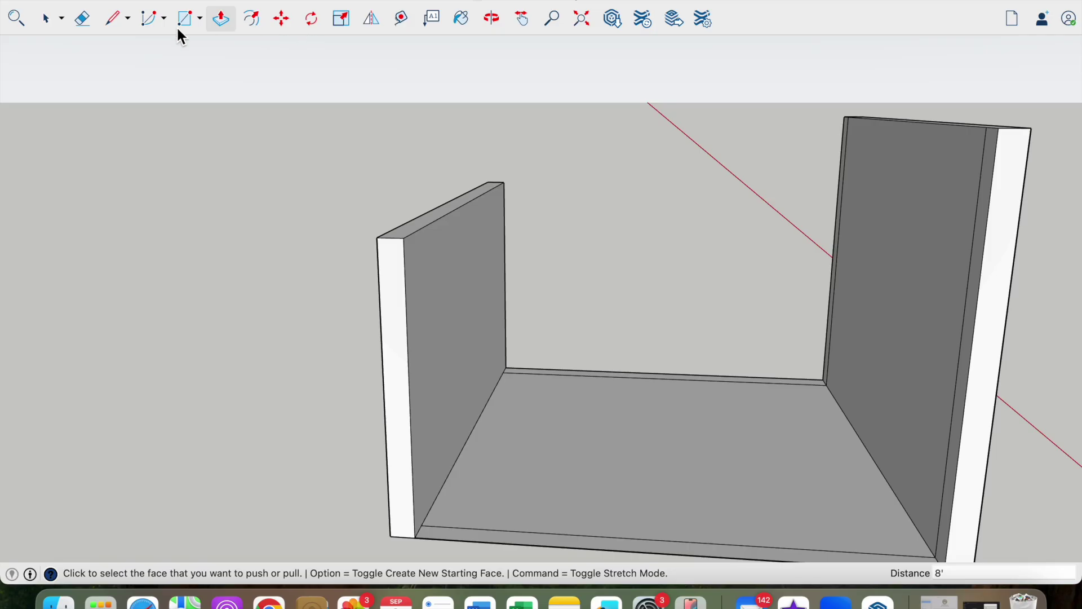
pyautogui.click(118, 23)
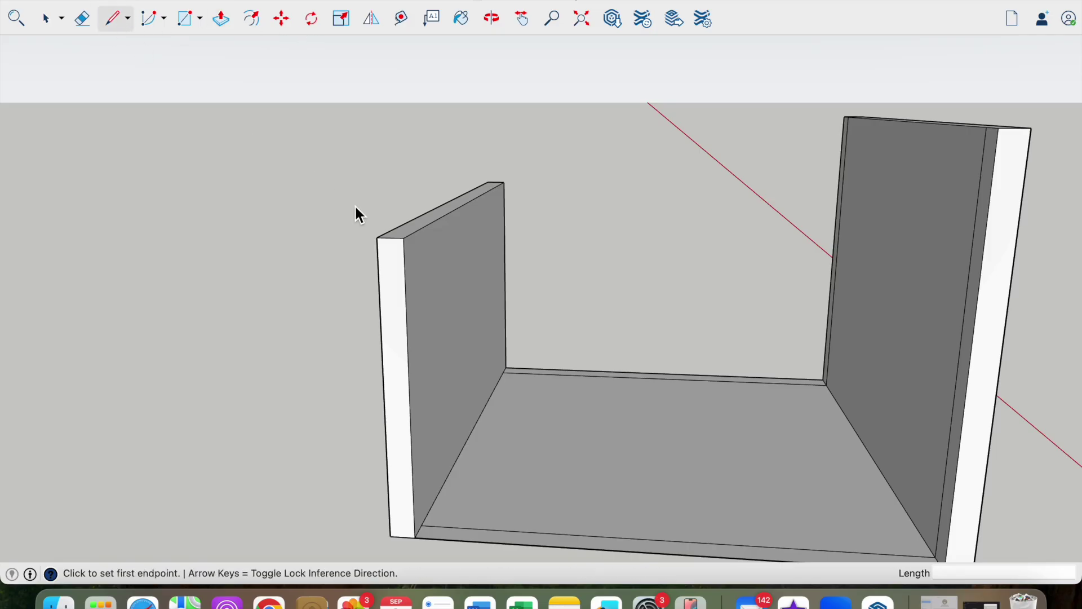
pyautogui.click(404, 238)
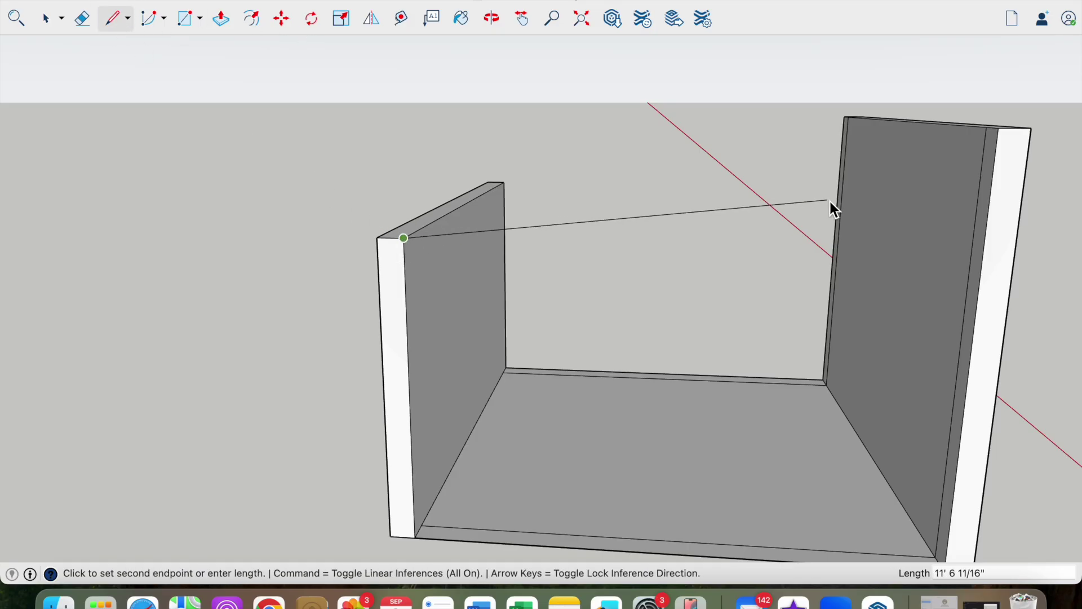
pyautogui.click(1002, 129)
# Thicken the sloped side face inward over the border strip to its inner line with Push/Pull
pyautogui.moveTo(604, 303); pyautogui.dragTo(569, 156, button='middle')
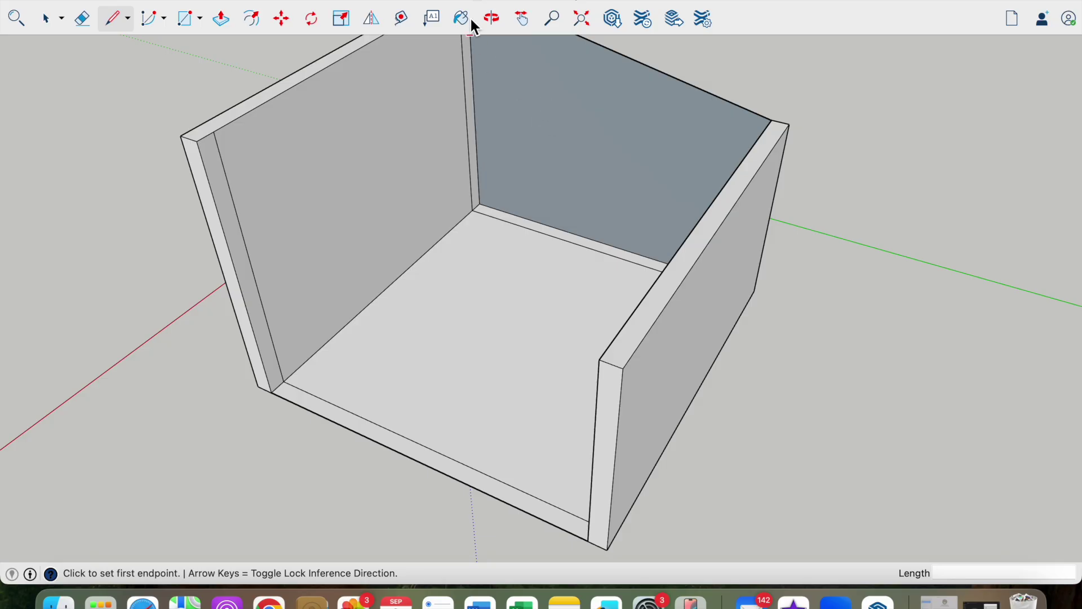
pyautogui.click(227, 23)
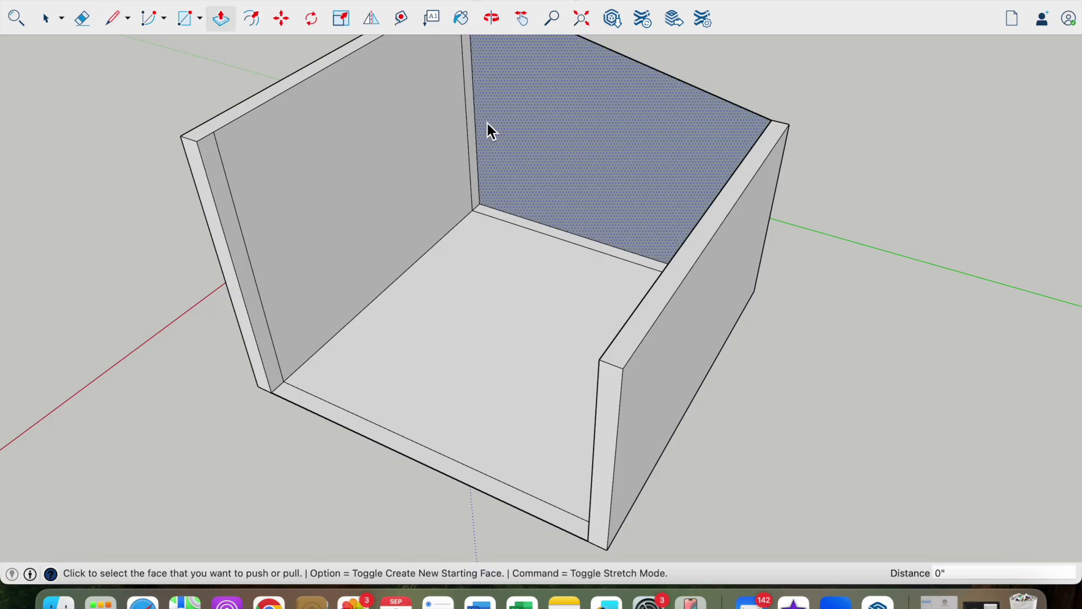
pyautogui.click(535, 141)
pyautogui.click(522, 146)
# Draw a matching sloped line between the top inner corners of both walls on the remaining open side
pyautogui.moveTo(643, 167); pyautogui.dragTo(684, 217, button='middle')
pyautogui.scroll(3, 471, 194)
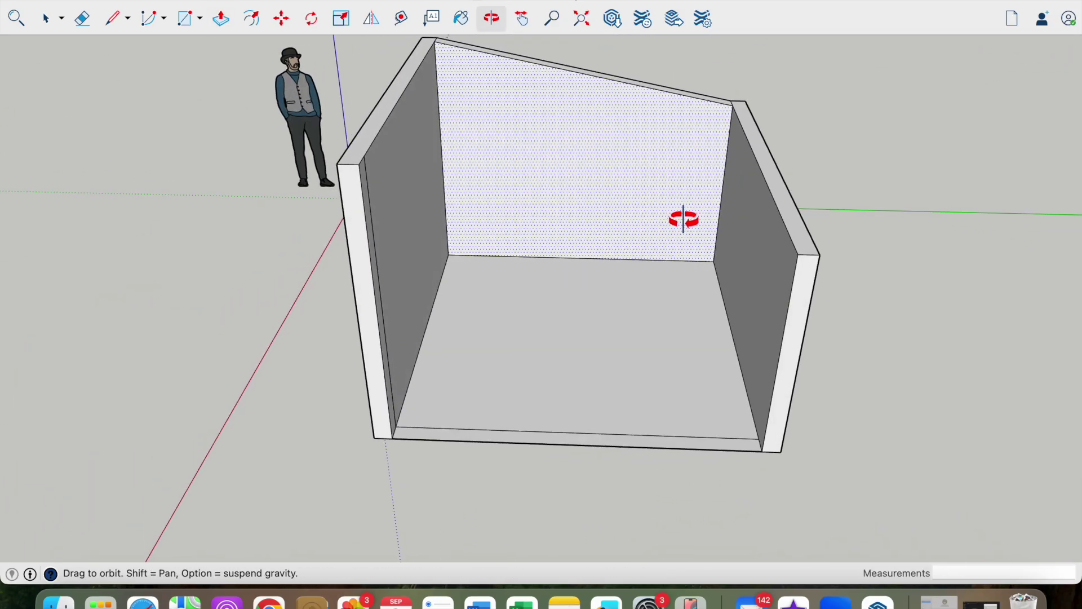
pyautogui.scroll(5, 676, 220)
pyautogui.click(113, 19)
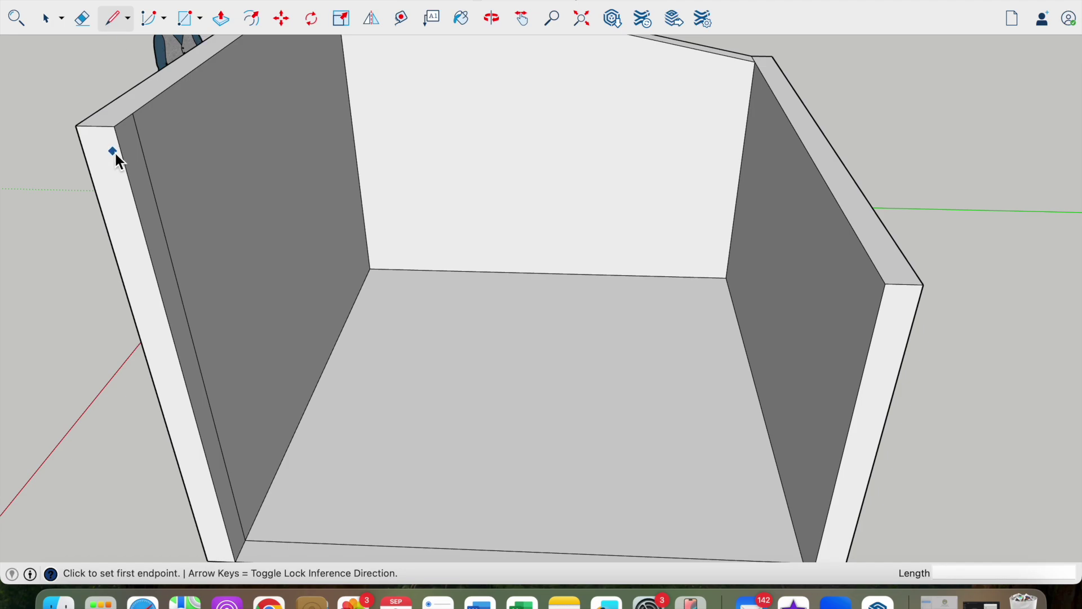
pyautogui.click(115, 127)
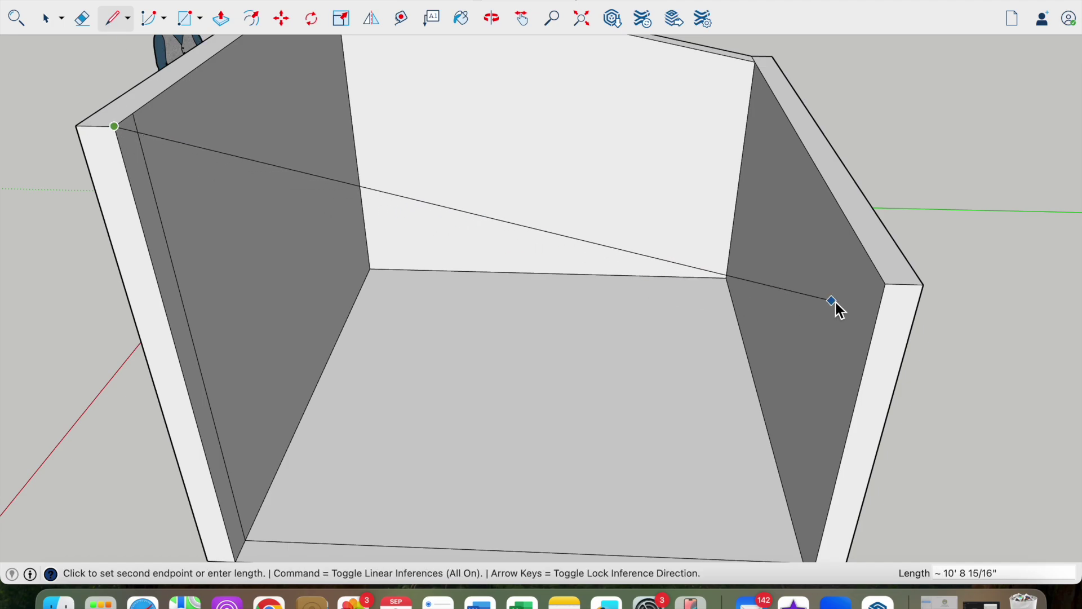
pyautogui.click(891, 286)
# Erase the face covering the open top between the walls
pyautogui.moveTo(839, 315); pyautogui.dragTo(715, 285, button='middle')
pyautogui.click(60, 25)
pyautogui.click(562, 195)
pyautogui.rightClick(563, 197)
pyautogui.click(575, 220)
# Thicken the second sloped side face inward by 6" with Push/Pull
pyautogui.moveTo(522, 272)
pyautogui.mouseDown(button='middle')
pyautogui.moveTo(521, 316)
pyautogui.moveTo(712, 287)
pyautogui.moveTo(727, 315)
pyautogui.moveTo(201, 379)
pyautogui.moveTo(244, 336)
pyautogui.moveTo(243, 321)
pyautogui.mouseUp(button='middle')
pyautogui.click(224, 21)
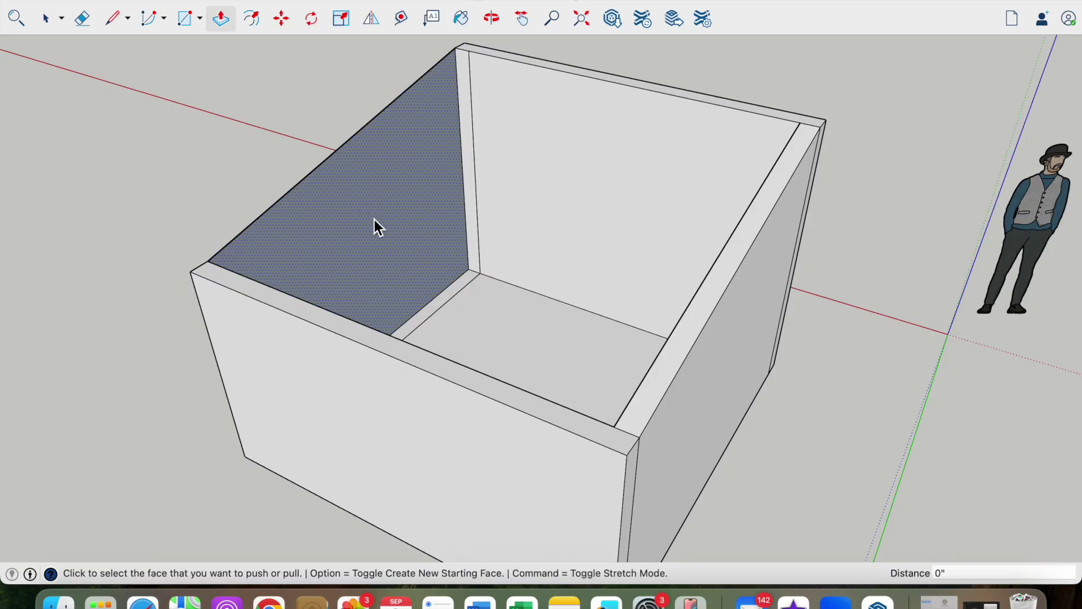
pyautogui.click(383, 222)
pyautogui.write('6')
pyautogui.press('Return')
# Draw a 2'6" line from the high wall's inner top corner, extending the sloped wall's outer top edge past the high wall
pyautogui.moveTo(292, 280); pyautogui.dragTo(671, 295, button='middle')
pyautogui.scroll(3, 397, 226)
pyautogui.moveTo(397, 242); pyautogui.dragTo(459, 212, button='middle')
pyautogui.moveTo(310, 216); pyautogui.dragTo(295, 175, button='middle')
pyautogui.scroll(3, 242, 186)
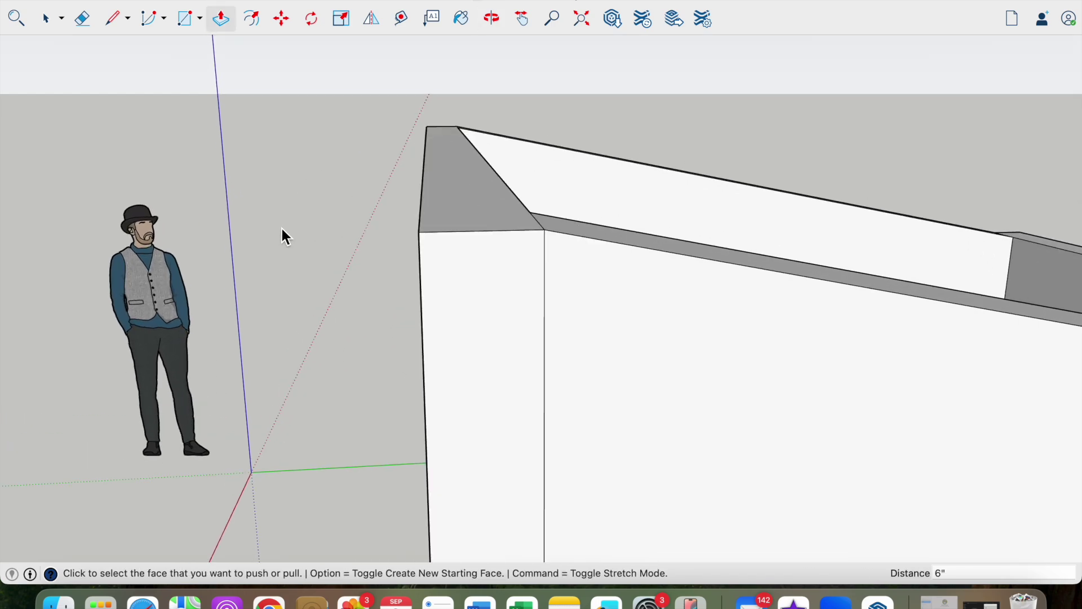
pyautogui.click(114, 23)
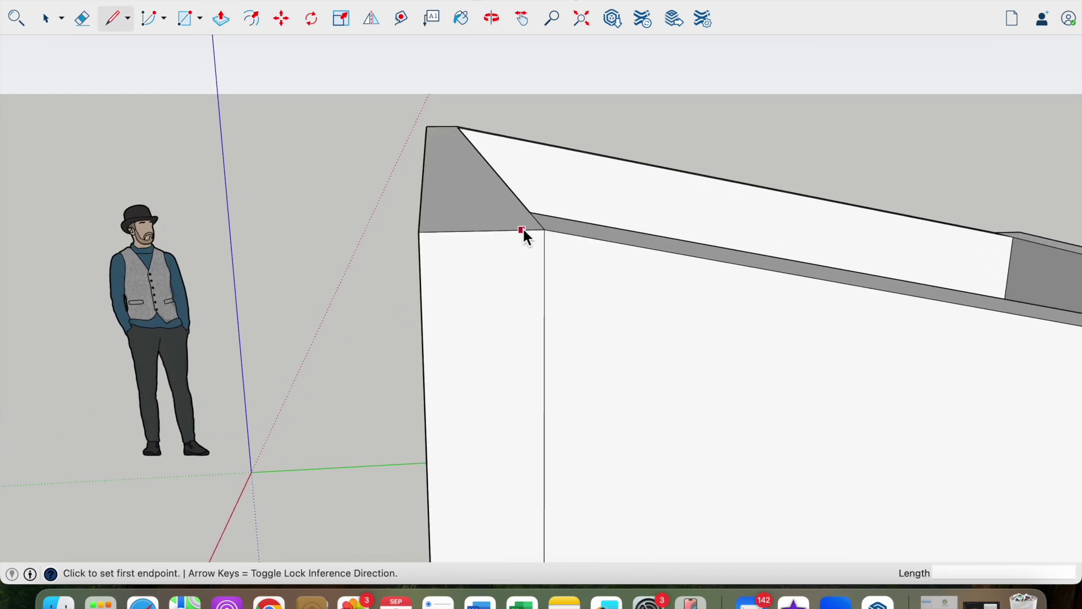
pyautogui.click(545, 233)
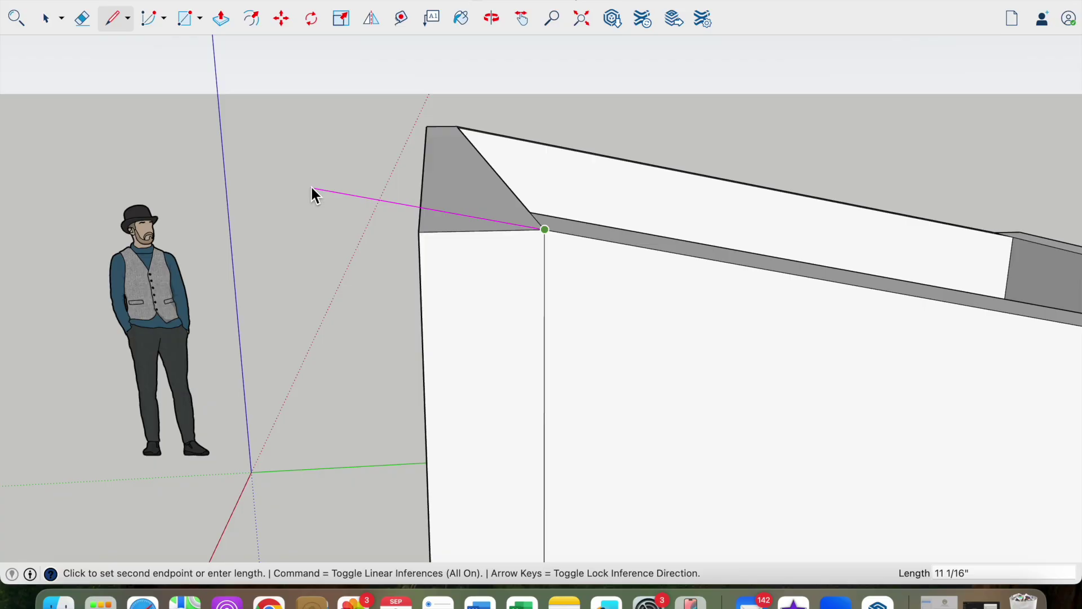
pyautogui.write('2\'6"')
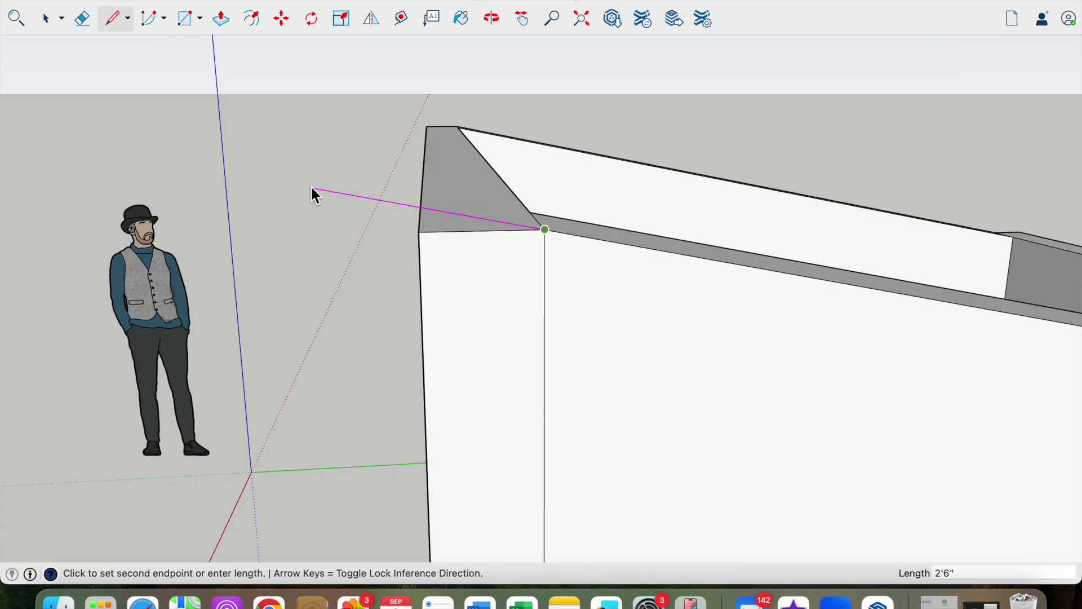
pyautogui.press('Return')
# Draw a short vertical line from the high wall's outer top corner up to the extended slope line
pyautogui.moveTo(314, 191); pyautogui.dragTo(275, 256, button='middle')
pyautogui.scroll(3, 360, 221)
pyautogui.click(387, 210)
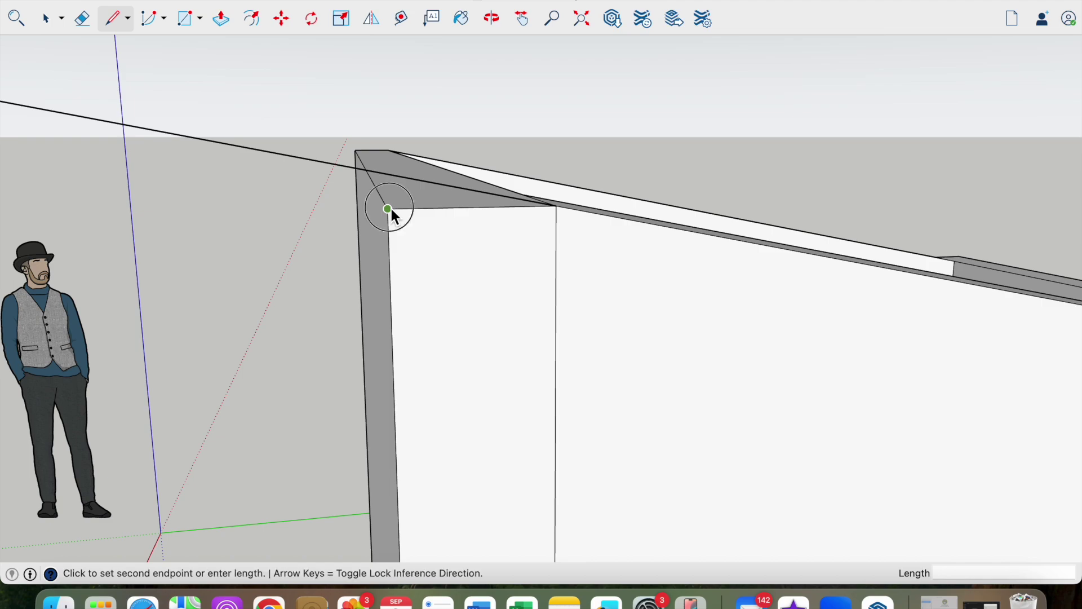
pyautogui.click(388, 177)
pyautogui.moveTo(410, 255); pyautogui.dragTo(433, 263, button='middle')
pyautogui.scroll(-3, 433, 263)
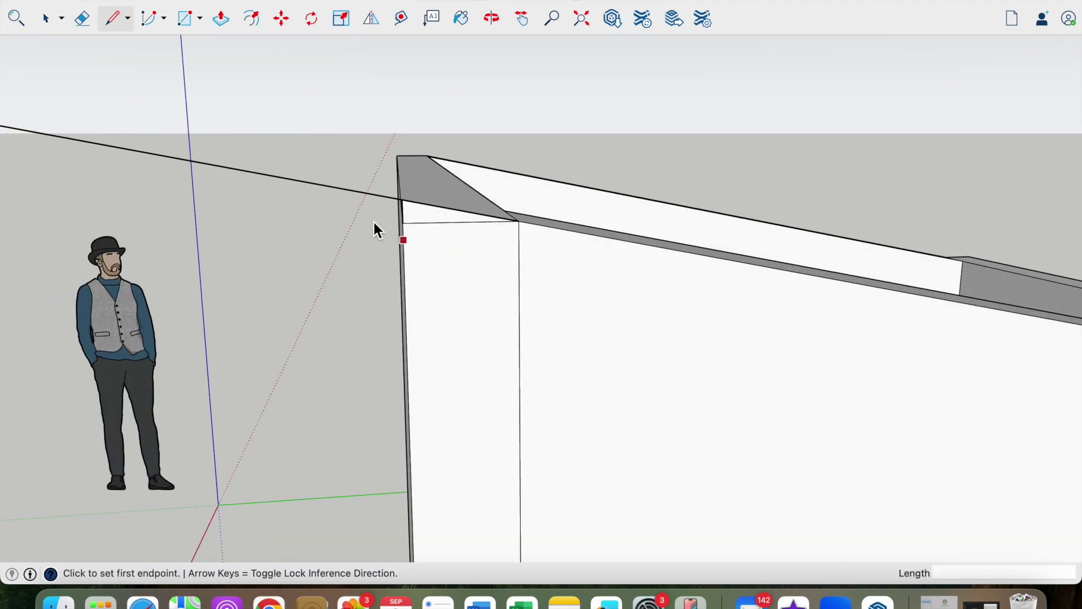
pyautogui.moveTo(419, 205); pyautogui.dragTo(404, 231, button='middle')
pyautogui.scroll(-5, 215, 231)
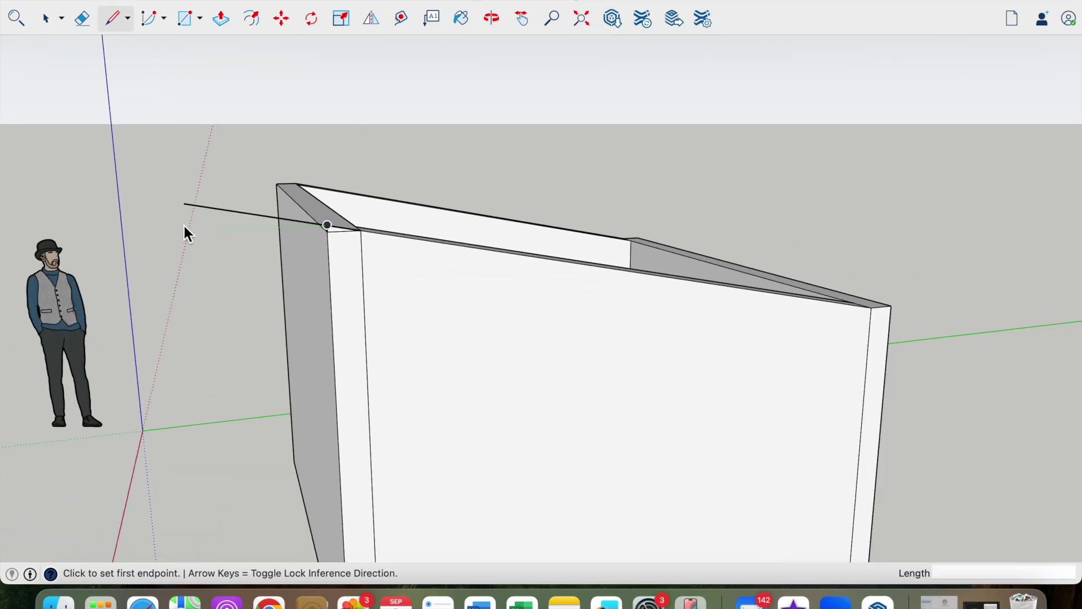
# Draw a matching 2'6" line extending the opposite sloped wall's outer top edge past the high wall
pyautogui.moveTo(205, 212); pyautogui.dragTo(698, 272, button='middle')
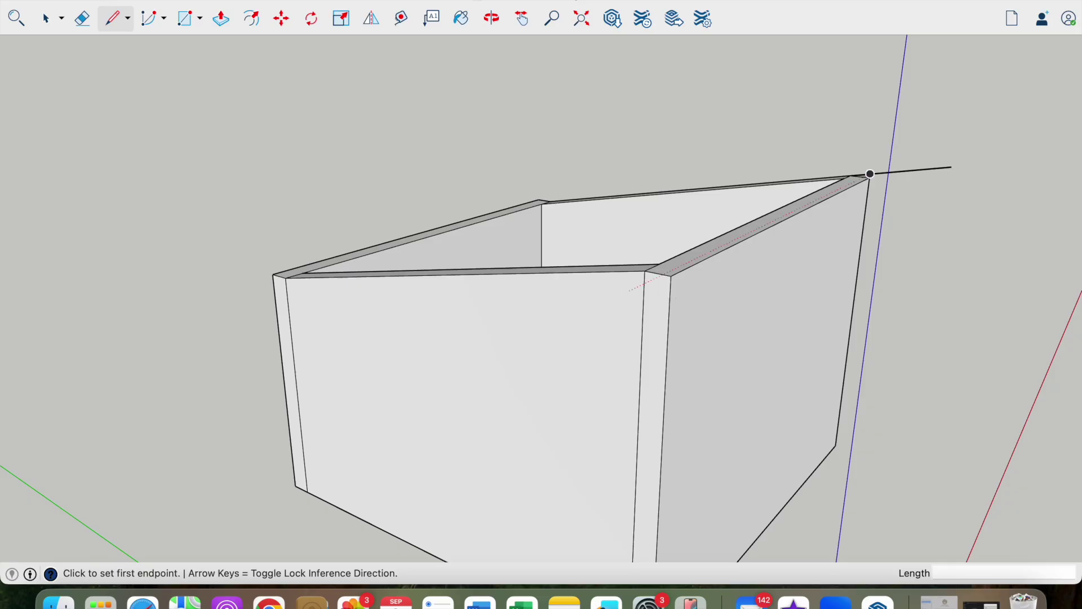
pyautogui.moveTo(626, 286); pyautogui.dragTo(801, 285, button='middle')
pyautogui.scroll(3, 868, 261)
pyautogui.scroll(2, 814, 254)
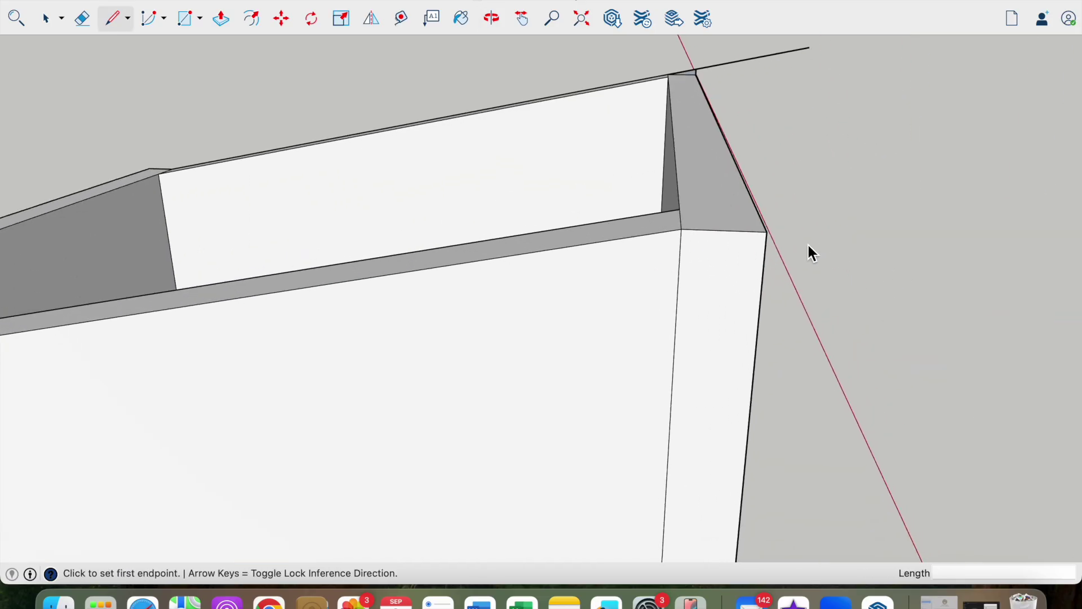
pyautogui.click(682, 230)
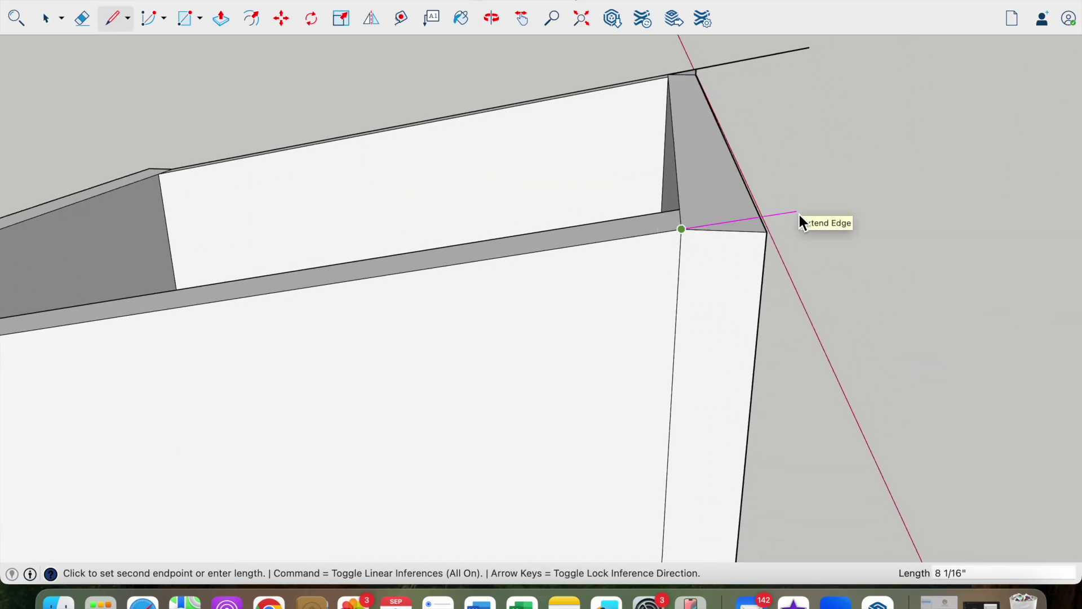
pyautogui.write('2\'6"')
pyautogui.press('Return')
# Connect the free ends of the two 2'6" lines to close the overhang face beyond the high wall
pyautogui.moveTo(844, 214); pyautogui.dragTo(680, 223, button='middle')
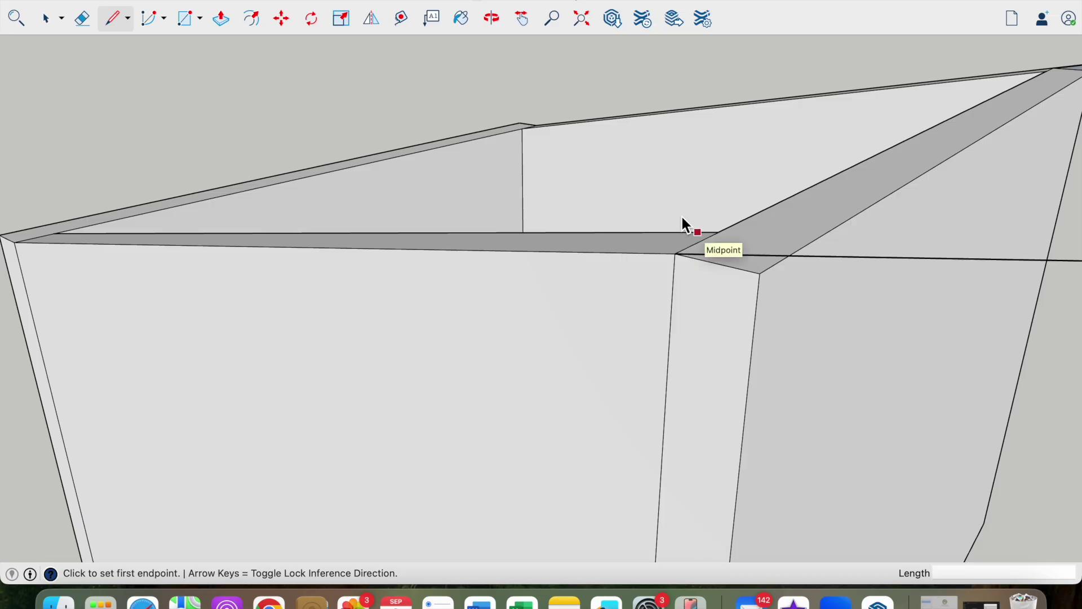
pyautogui.click(522, 19)
pyautogui.moveTo(746, 227); pyautogui.dragTo(633, 222)
pyautogui.moveTo(633, 222); pyautogui.dragTo(637, 246, button='middle')
pyautogui.scroll(-2, 637, 247)
pyautogui.scroll(-3, 637, 246)
pyautogui.moveTo(512, 272); pyautogui.dragTo(553, 274, button='middle')
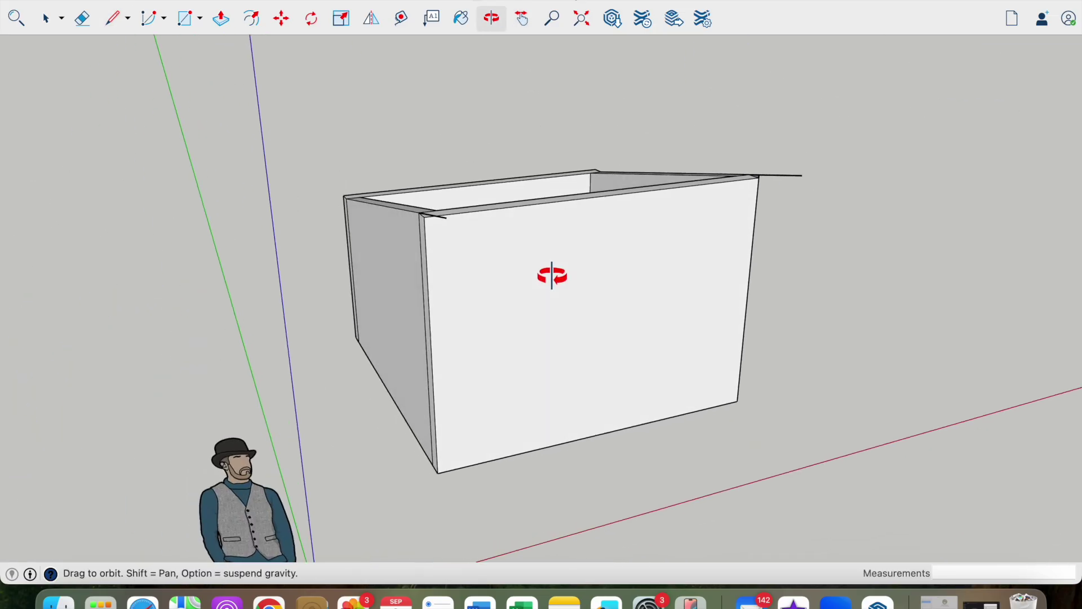
pyautogui.click(112, 22)
pyautogui.click(447, 218)
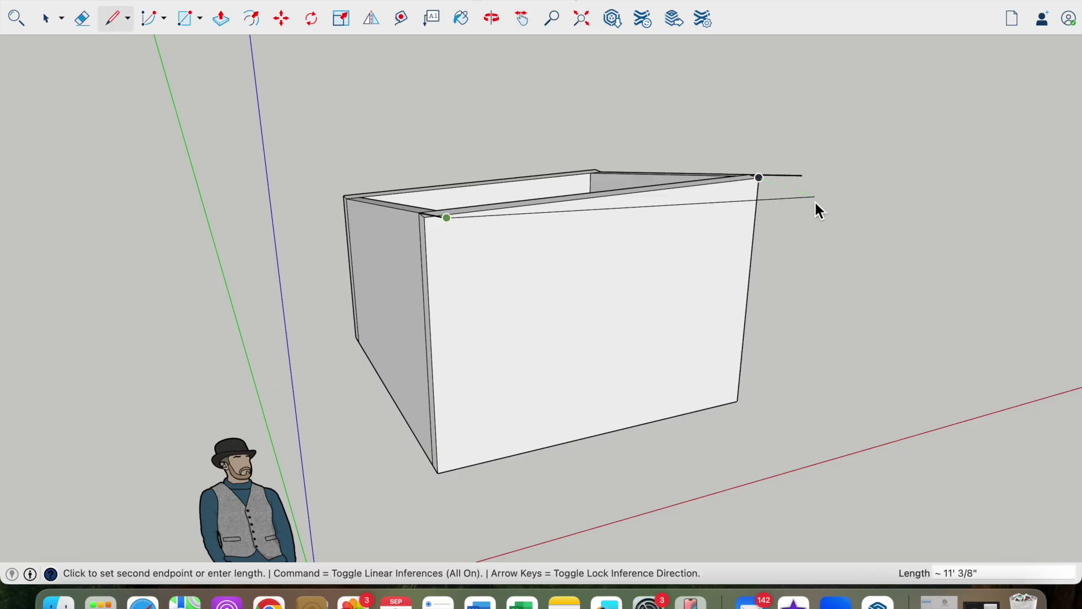
pyautogui.click(804, 176)
# Draw a short vertical line closing the gap between the second outer corner of the high wall and its extended slope line
pyautogui.moveTo(711, 234); pyautogui.dragTo(604, 276, button='middle')
pyautogui.moveTo(756, 268)
pyautogui.mouseDown()
pyautogui.moveTo(701, 218)
pyautogui.moveTo(693, 193)
pyautogui.moveTo(648, 209)
pyautogui.mouseUp()
pyautogui.press('l')
pyautogui.scroll(3, 648, 203)
pyautogui.moveTo(648, 203)
pyautogui.mouseDown(button='middle')
pyautogui.moveTo(573, 249)
pyautogui.moveTo(641, 242)
pyautogui.moveTo(647, 212)
pyautogui.mouseUp(button='middle')
pyautogui.scroll(3, 641, 242)
pyautogui.click(665, 185)
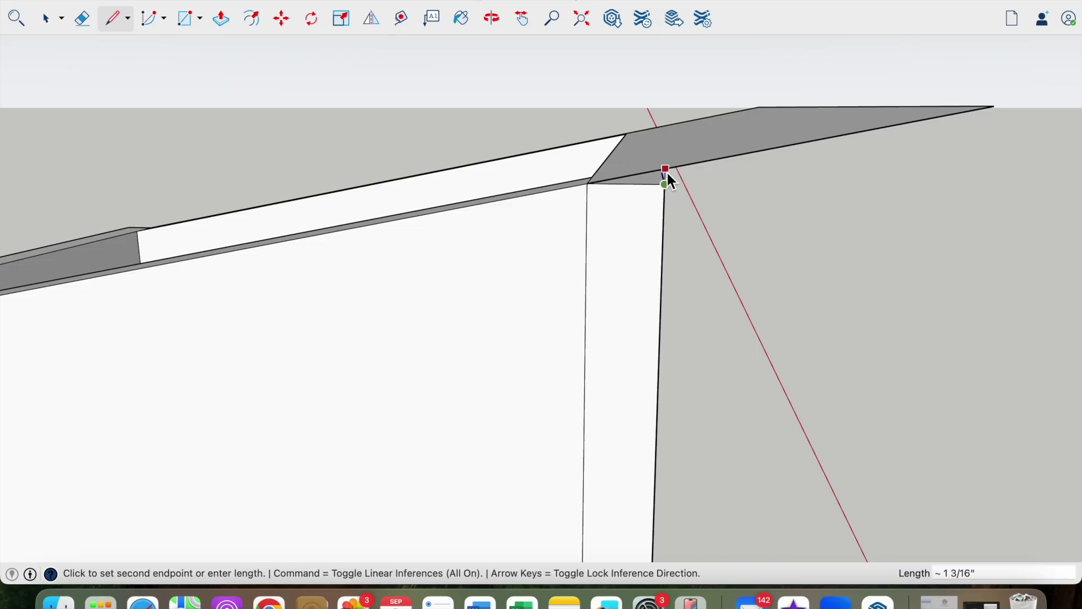
pyautogui.click(667, 172)
pyautogui.moveTo(666, 170); pyautogui.dragTo(570, 224, button='middle')
pyautogui.scroll(-2, 571, 225)
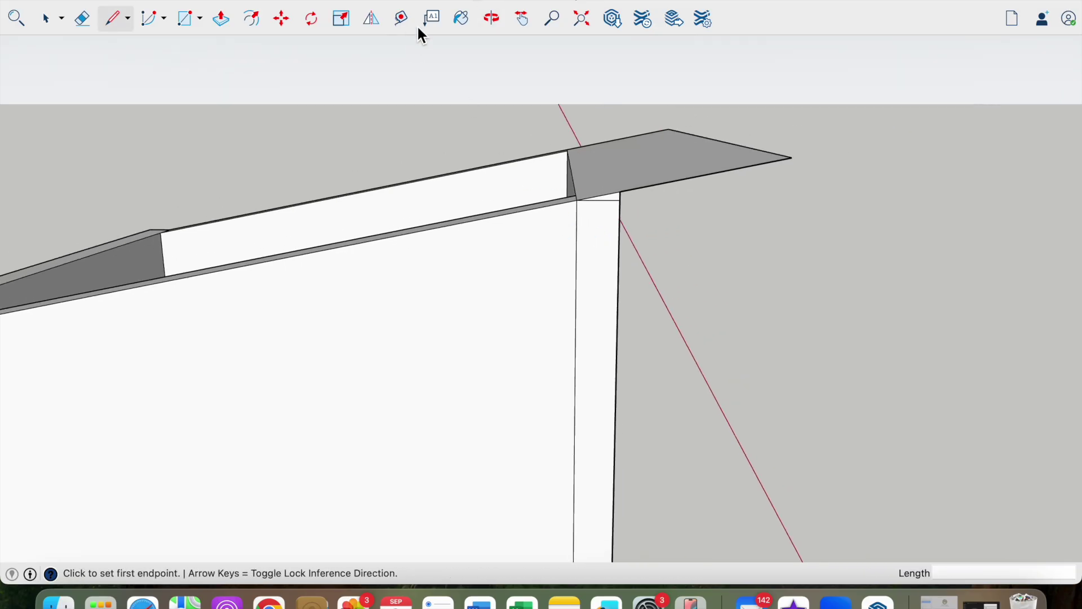
# Raise the sloped overhang face above the high wall by 8" with Push/Pull
pyautogui.scroll(3, 544, 135)
pyautogui.moveTo(543, 135); pyautogui.dragTo(571, 239, button='middle')
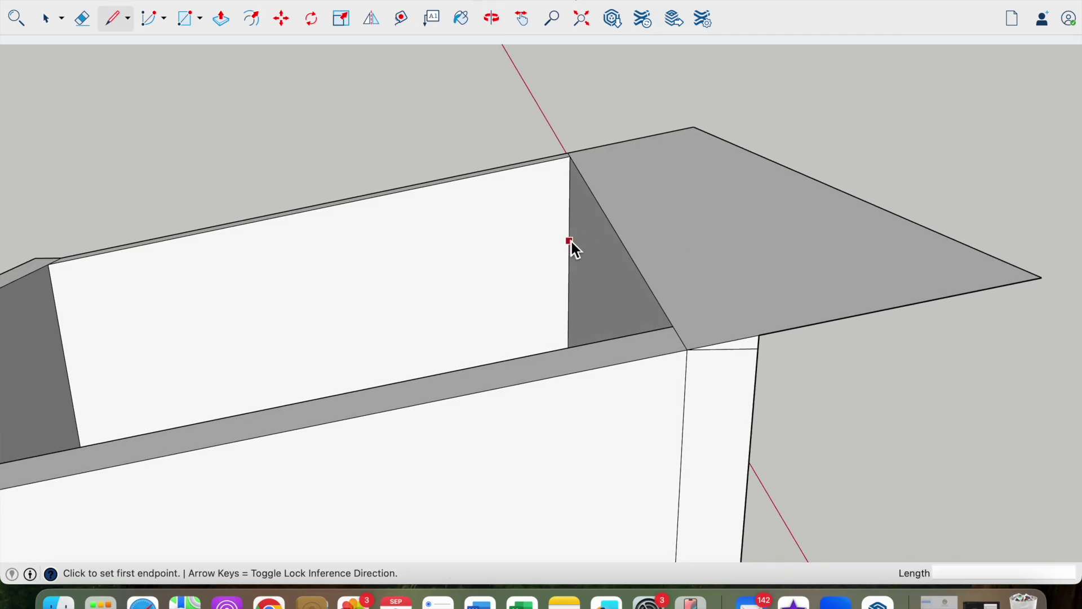
pyautogui.click(221, 20)
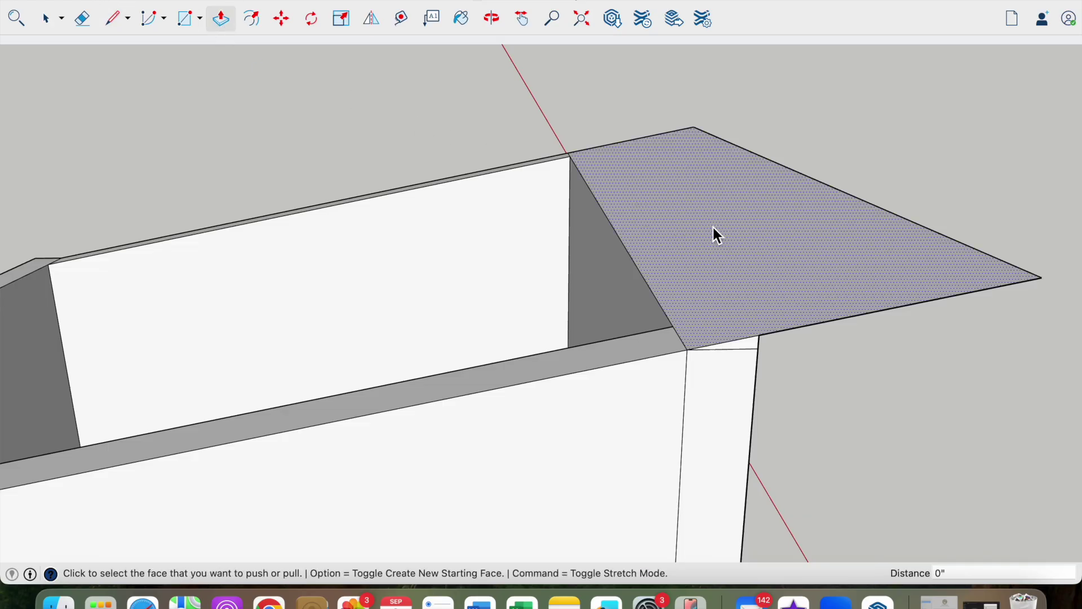
pyautogui.moveTo(713, 232); pyautogui.dragTo(702, 220)
pyautogui.write('8')
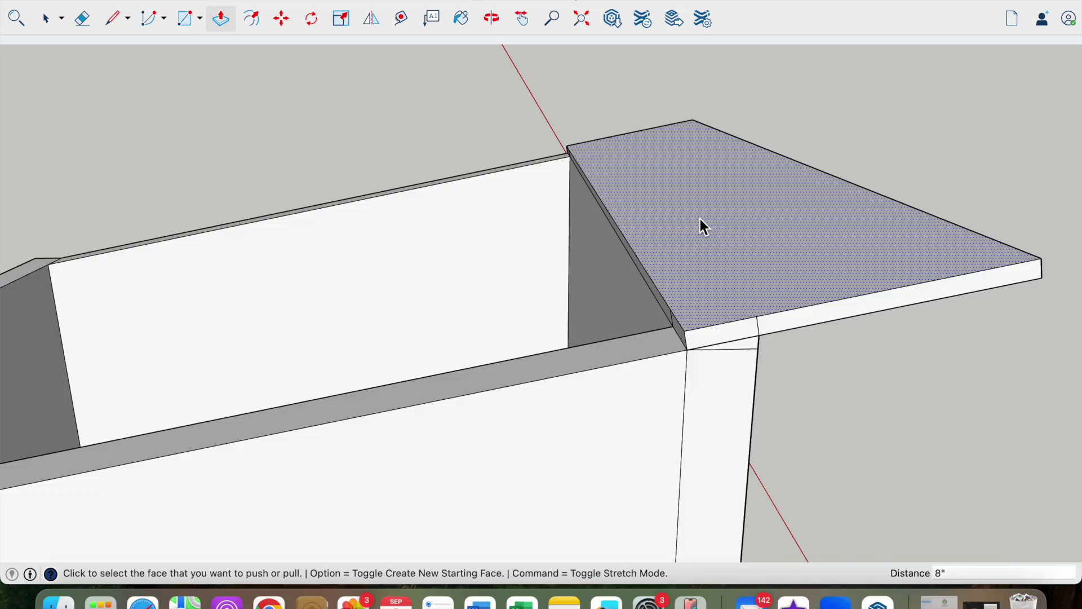
pyautogui.press('Return')
# Extend the roof slab's inner face down the slope to the low wall's outer edge with Push/Pull
pyautogui.moveTo(705, 227); pyautogui.dragTo(734, 386, button='middle')
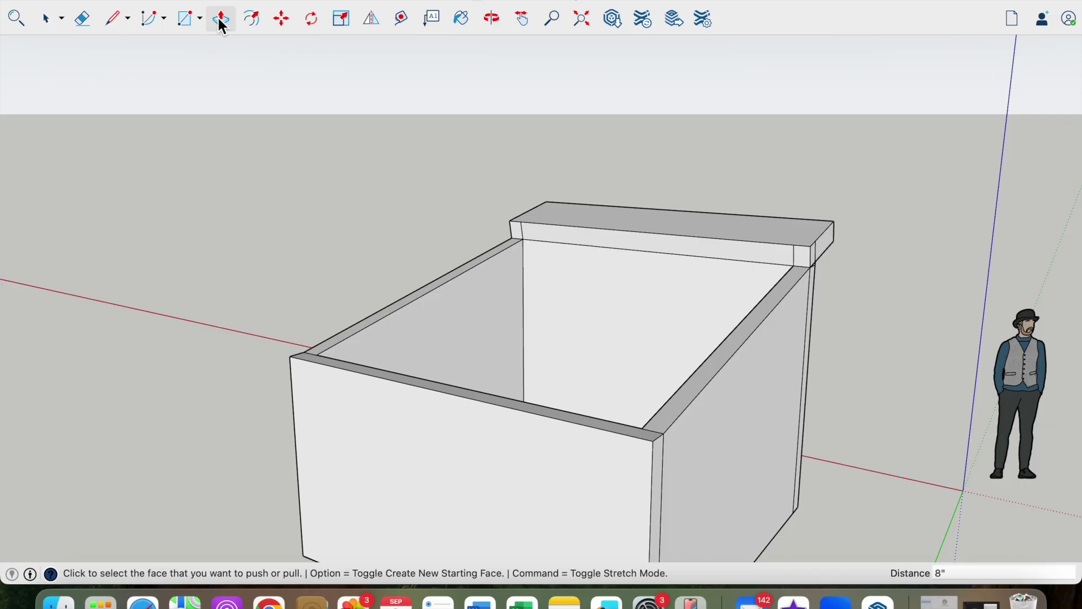
pyautogui.click(643, 250)
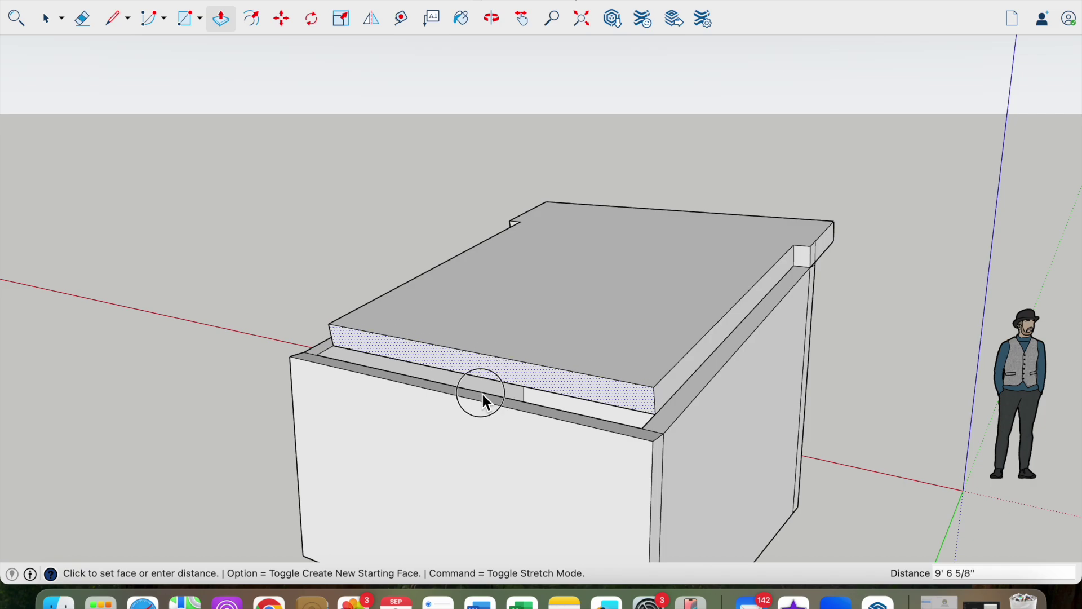
pyautogui.click(486, 403)
pyautogui.click(496, 399)
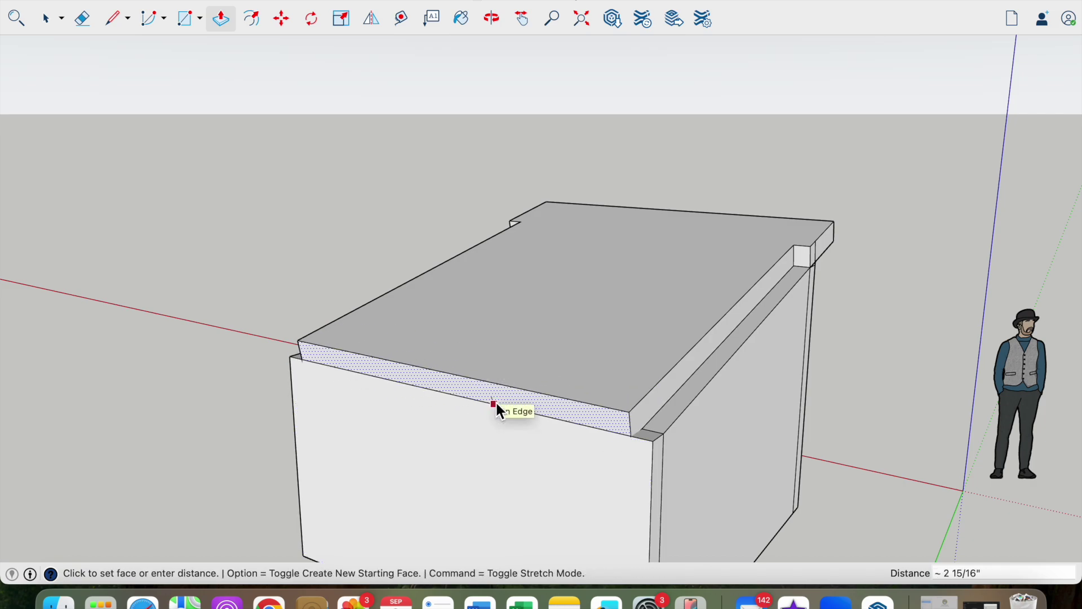
pyautogui.click(496, 401)
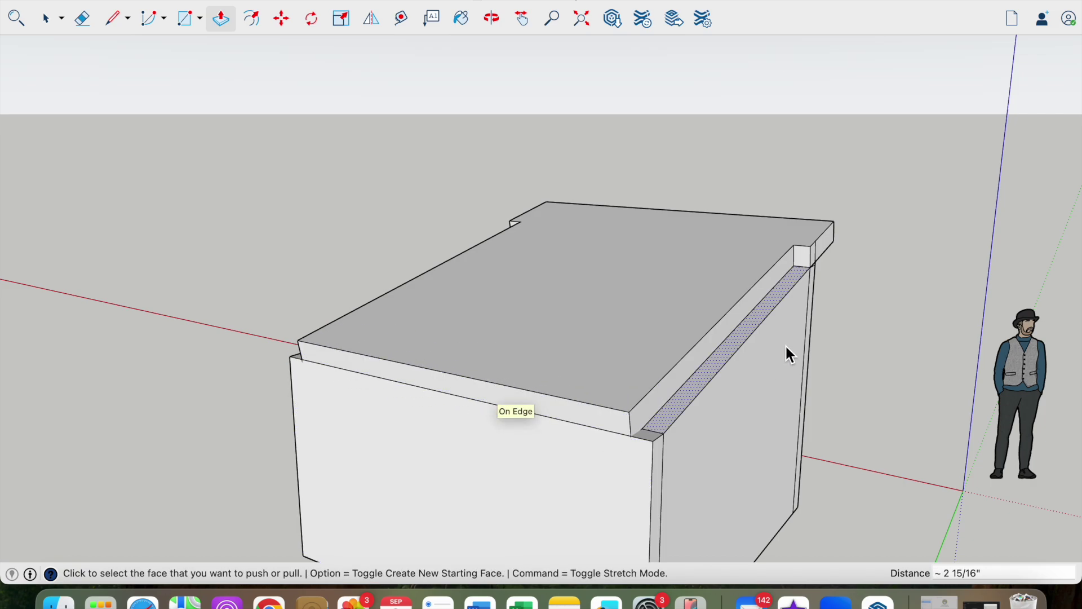
# Extend the narrow notch faces on both sides of the roof slab to the low wall, covering the sloped walls' tops
pyautogui.click(804, 262)
pyautogui.click(651, 439)
pyautogui.moveTo(651, 440); pyautogui.dragTo(902, 416, button='middle')
pyautogui.click(360, 249)
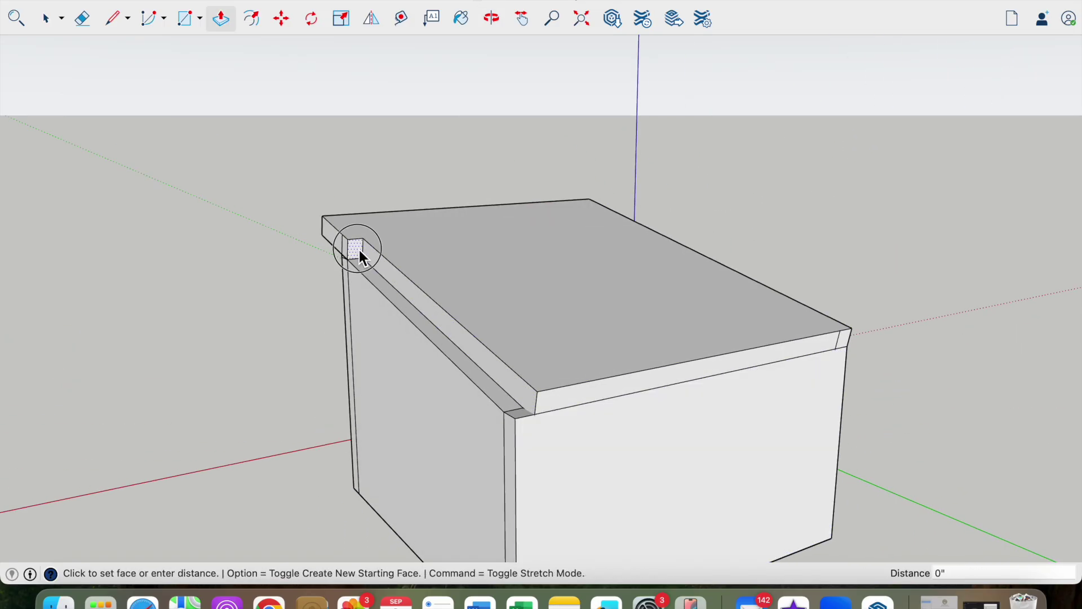
pyautogui.click(516, 431)
# Extend the main end face of the roof slab 2' beyond the low wall with Push/Pull
pyautogui.moveTo(558, 466); pyautogui.dragTo(708, 380, button='middle')
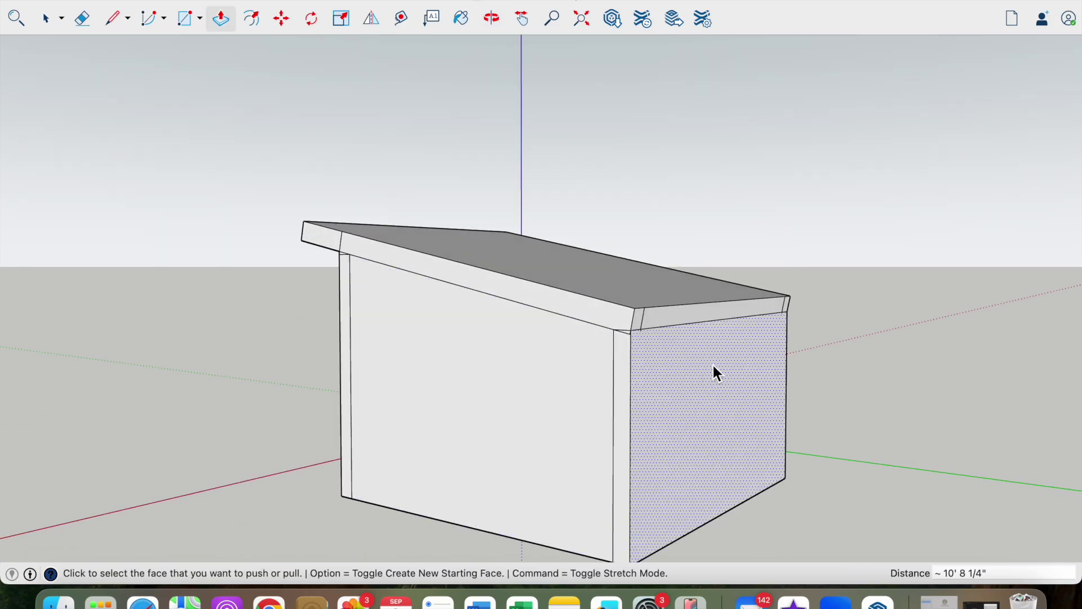
pyautogui.scroll(3, 657, 387)
pyautogui.click(653, 287)
pyautogui.write('2')
pyautogui.press('Return')
pyautogui.click(670, 287)
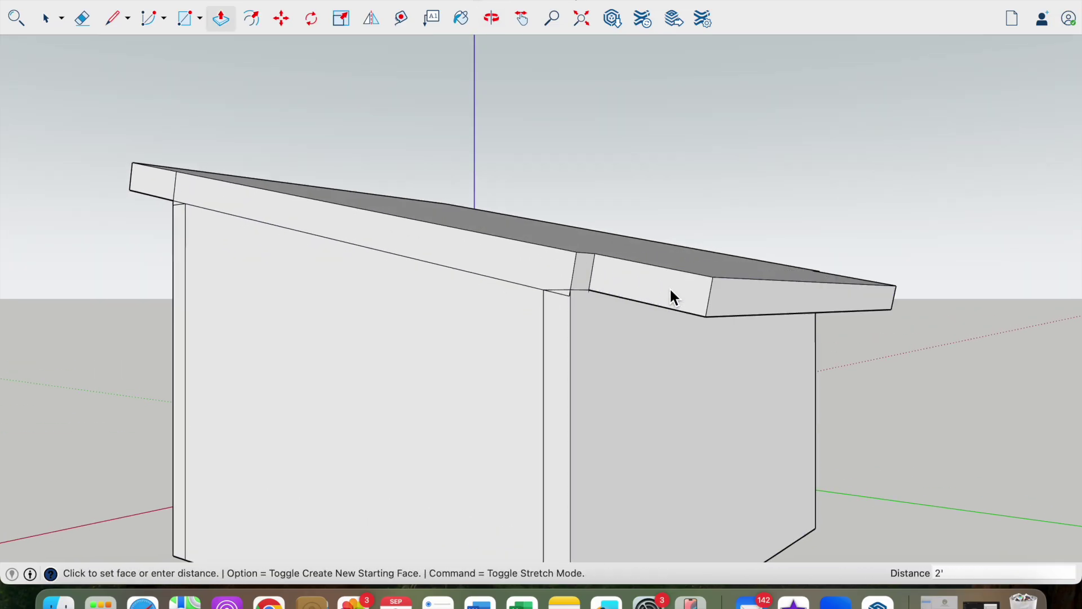
# Extend the narrow corner faces at the roof's low end by 2' to match the main overhang
pyautogui.click(586, 275)
pyautogui.write('2')
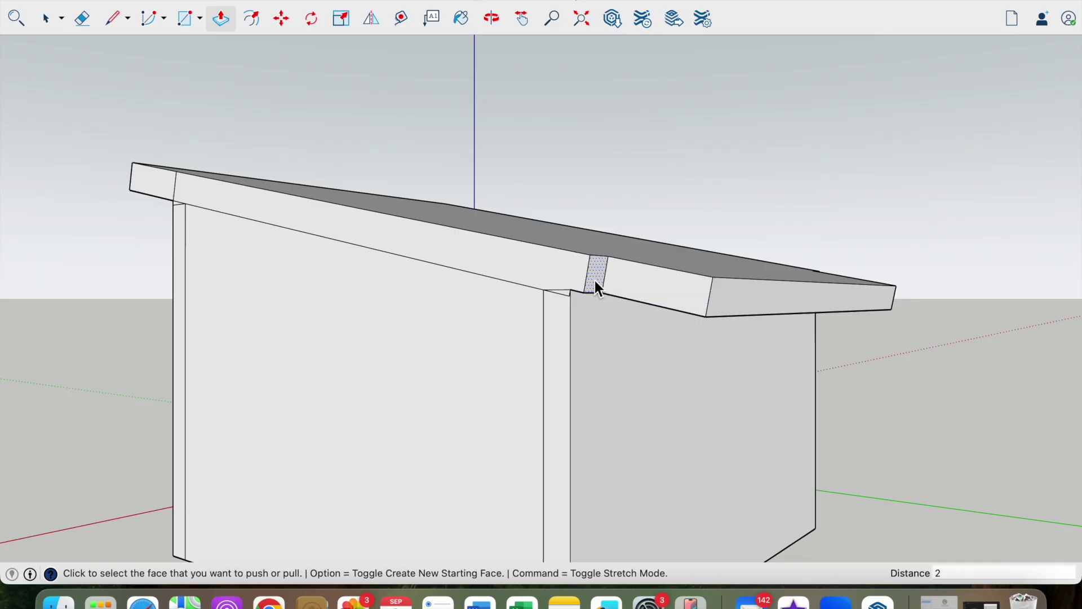
pyautogui.write("'")
pyautogui.press('Return')
pyautogui.moveTo(653, 285); pyautogui.dragTo(581, 350, button='middle')
pyautogui.click(581, 349)
pyautogui.click(625, 322)
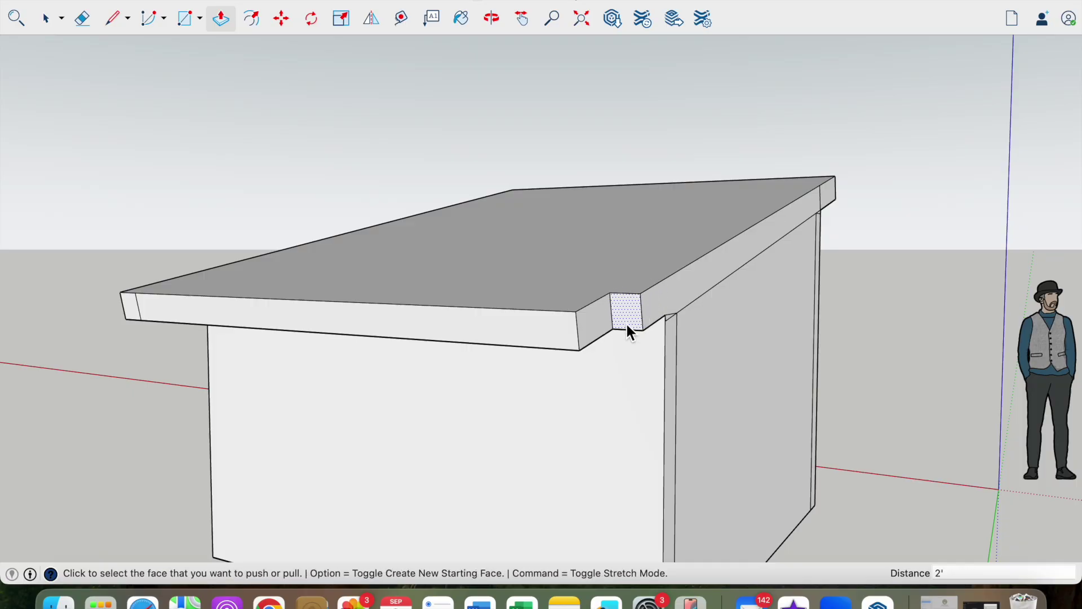
pyautogui.click(626, 323)
# Extend one sloped side of the roof outward by 2' and pull out its remaining upper corner face
pyautogui.moveTo(624, 320); pyautogui.dragTo(441, 350, button='middle')
pyautogui.scroll(3, 431, 376)
pyautogui.scroll(-2, 442, 350)
pyautogui.moveTo(694, 363); pyautogui.dragTo(777, 416, button='middle')
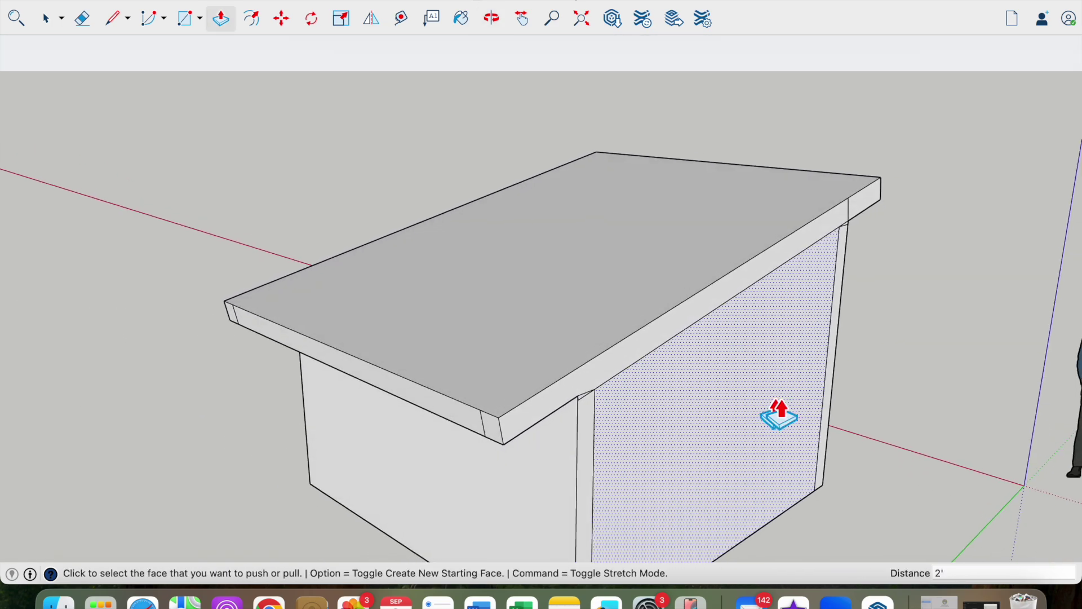
pyautogui.click(701, 307)
pyautogui.click(713, 307)
pyautogui.click(715, 307)
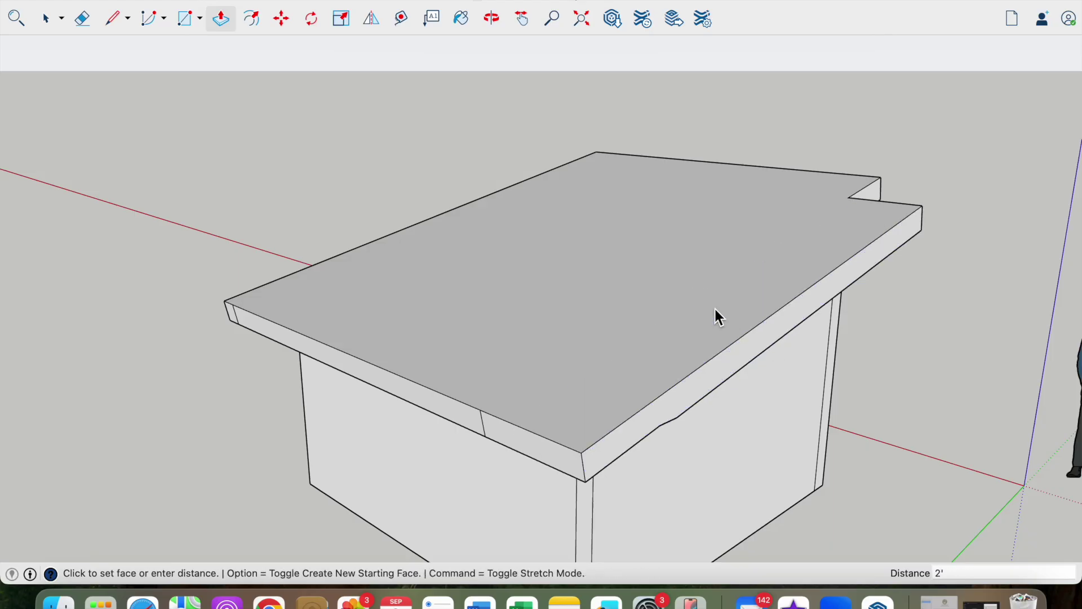
pyautogui.click(876, 187)
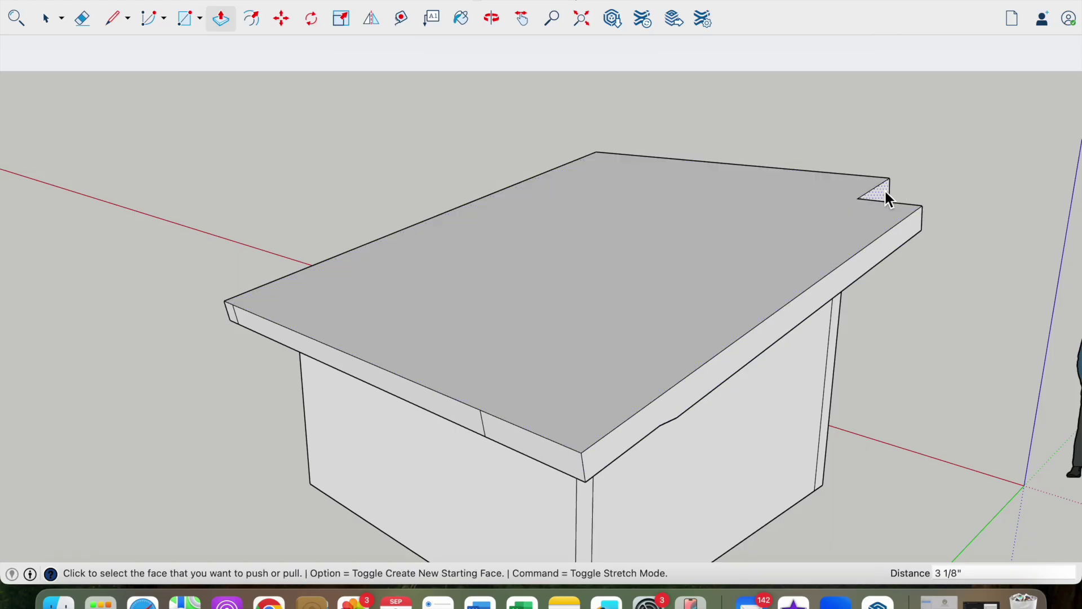
pyautogui.click(886, 194)
# Extend the opposite sloped side of the roof and its upper corner face outward by 2'
pyautogui.moveTo(553, 294); pyautogui.dragTo(676, 327, button='middle')
pyautogui.click(504, 320)
pyautogui.click(471, 337)
pyautogui.click(471, 336)
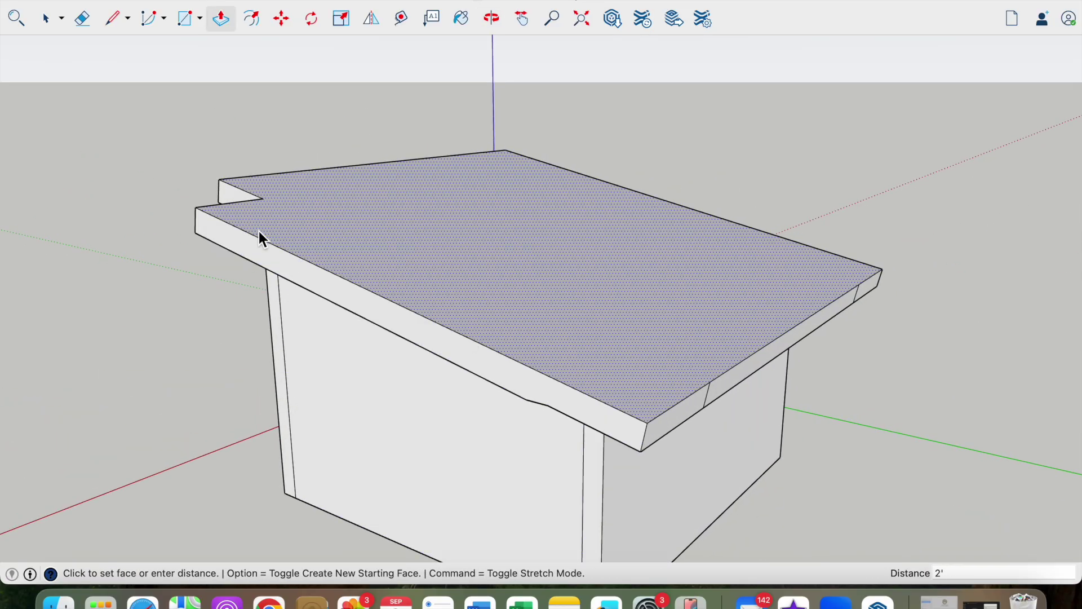
pyautogui.click(221, 200)
pyautogui.click(220, 202)
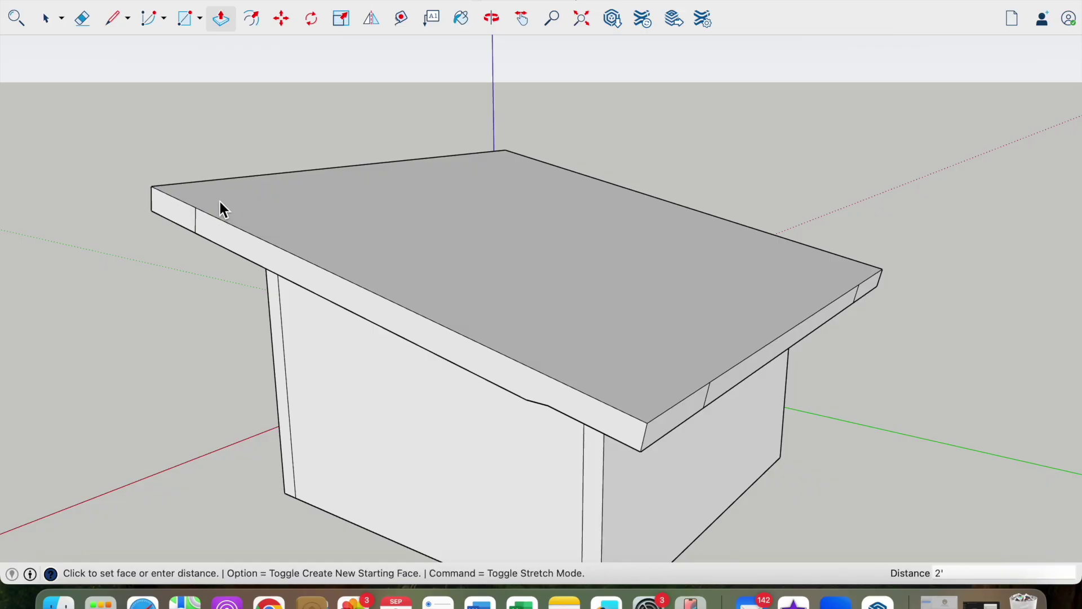
# Erase the two leftover seam lines on the roof's edge face above the low wall
pyautogui.moveTo(247, 212); pyautogui.dragTo(128, 49, button='middle')
pyautogui.click(48, 21)
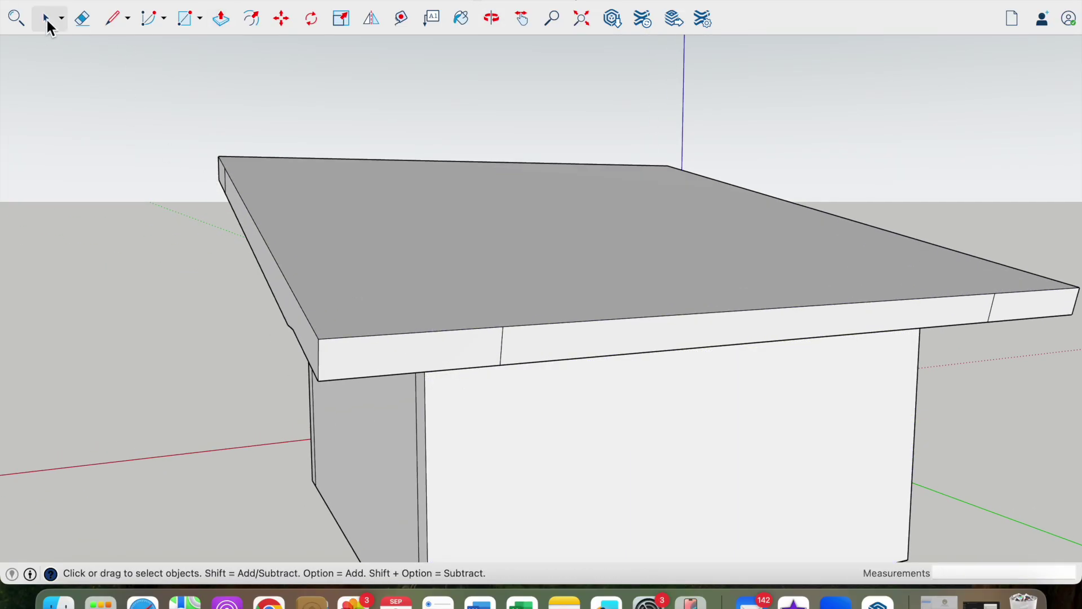
pyautogui.rightClick(503, 349)
pyautogui.click(514, 367)
pyautogui.press('Delete')
pyautogui.rightClick(992, 315)
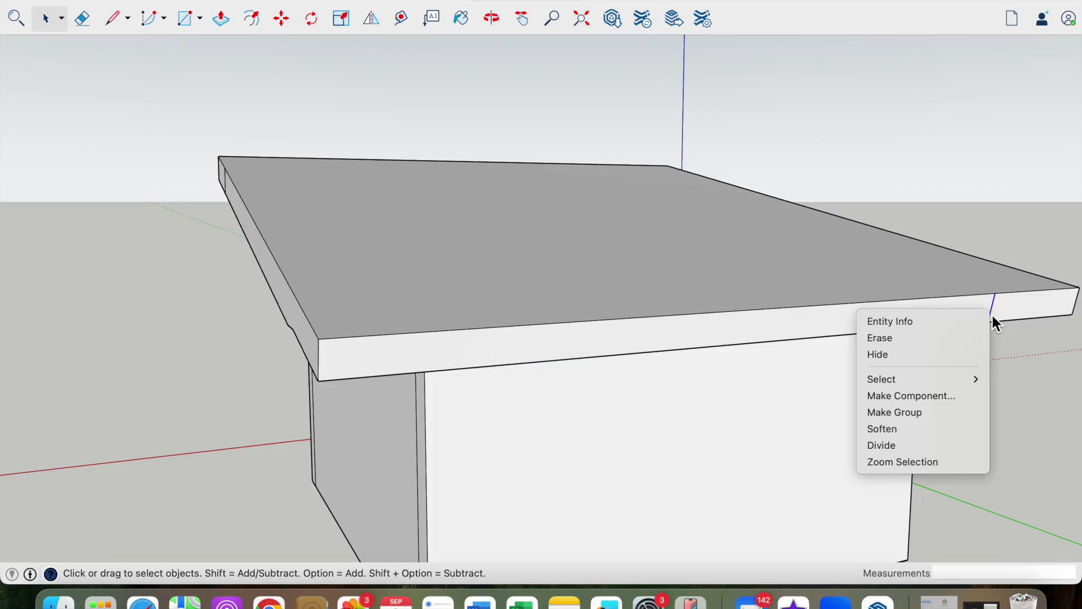
pyautogui.click(936, 339)
pyautogui.moveTo(524, 346)
pyautogui.mouseDown(button='middle')
pyautogui.moveTo(782, 378)
pyautogui.moveTo(492, 342)
pyautogui.moveTo(515, 321)
pyautogui.moveTo(708, 297)
pyautogui.moveTo(647, 302)
pyautogui.mouseUp(button='middle')
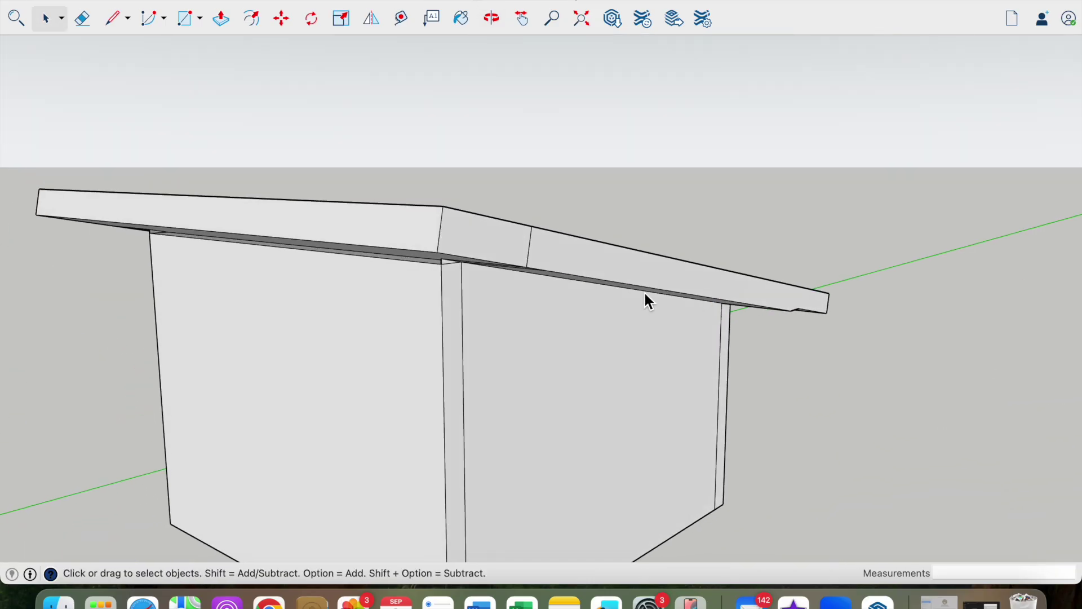
# Erase the leftover seam line on each of the roof's two sloped edge faces
pyautogui.rightClick(531, 248)
pyautogui.click(555, 269)
pyautogui.moveTo(441, 235)
pyautogui.mouseDown(button='middle')
pyautogui.moveTo(683, 280)
pyautogui.moveTo(655, 280)
pyautogui.moveTo(803, 248)
pyautogui.mouseUp(button='middle')
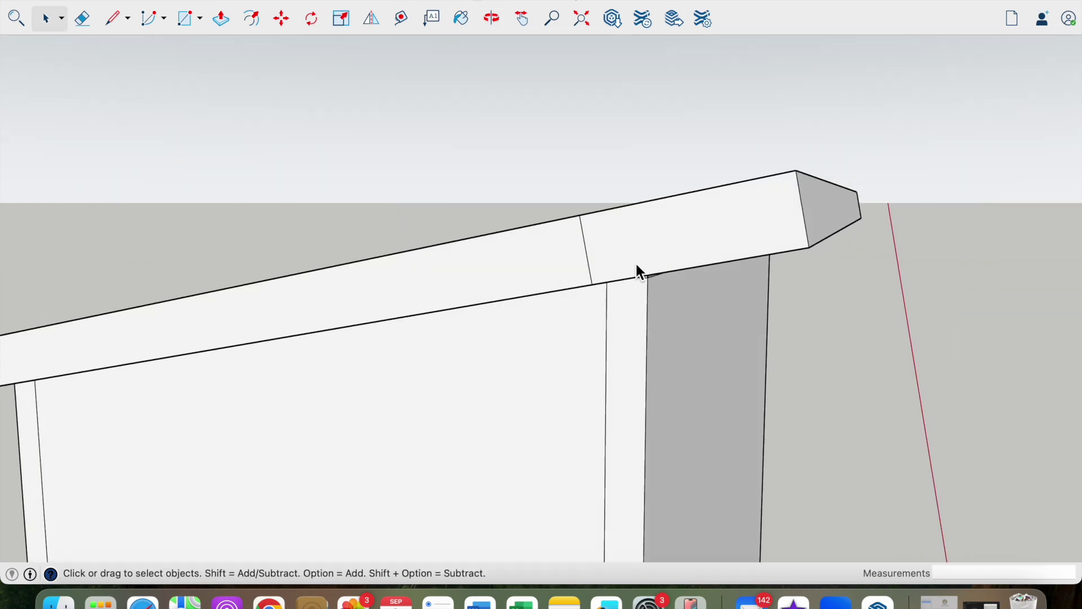
pyautogui.rightClick(586, 256)
pyautogui.click(595, 282)
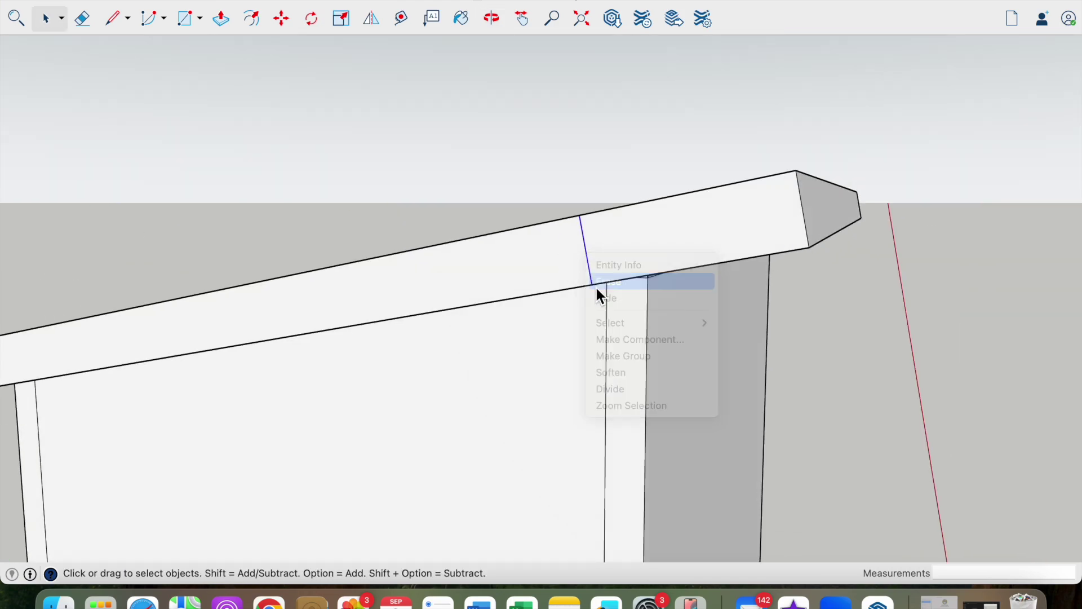
# Erase the vertical seam line on the side wall next to the high wall's corner
pyautogui.rightClick(608, 352)
pyautogui.click(623, 376)
pyautogui.moveTo(620, 380)
pyautogui.mouseDown(button='middle')
pyautogui.moveTo(495, 350)
pyautogui.moveTo(500, 379)
pyautogui.mouseUp(button='middle')
pyautogui.scroll(-4, 583, 411)
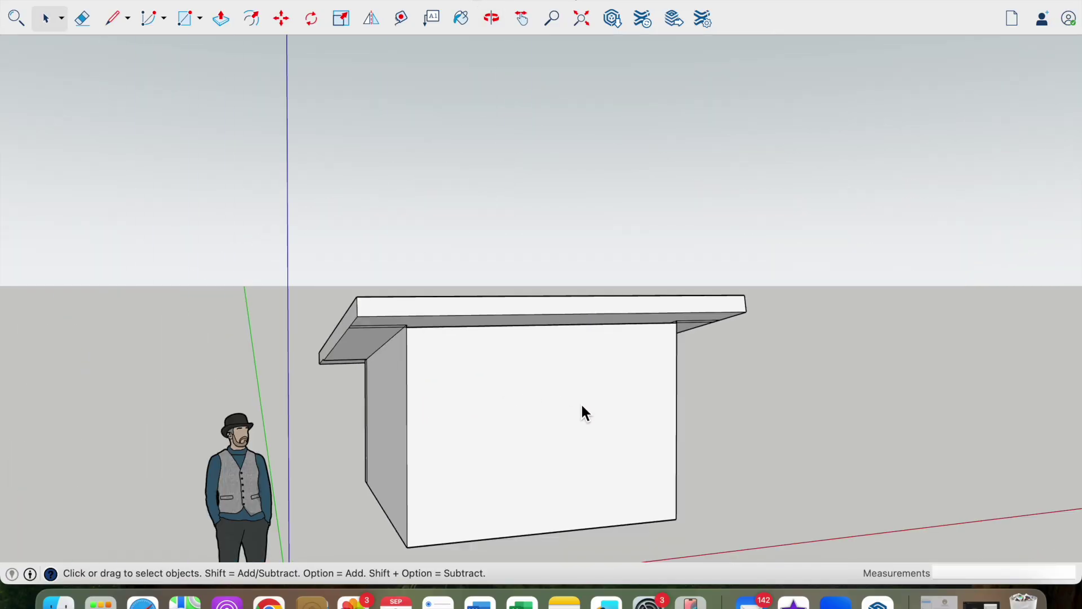
# Push/Pull the small end face in the gap above the high wall along most of the wall's length
pyautogui.scroll(5, 397, 362)
pyautogui.scroll(3, 395, 362)
pyautogui.moveTo(394, 363); pyautogui.dragTo(291, 375, button='middle')
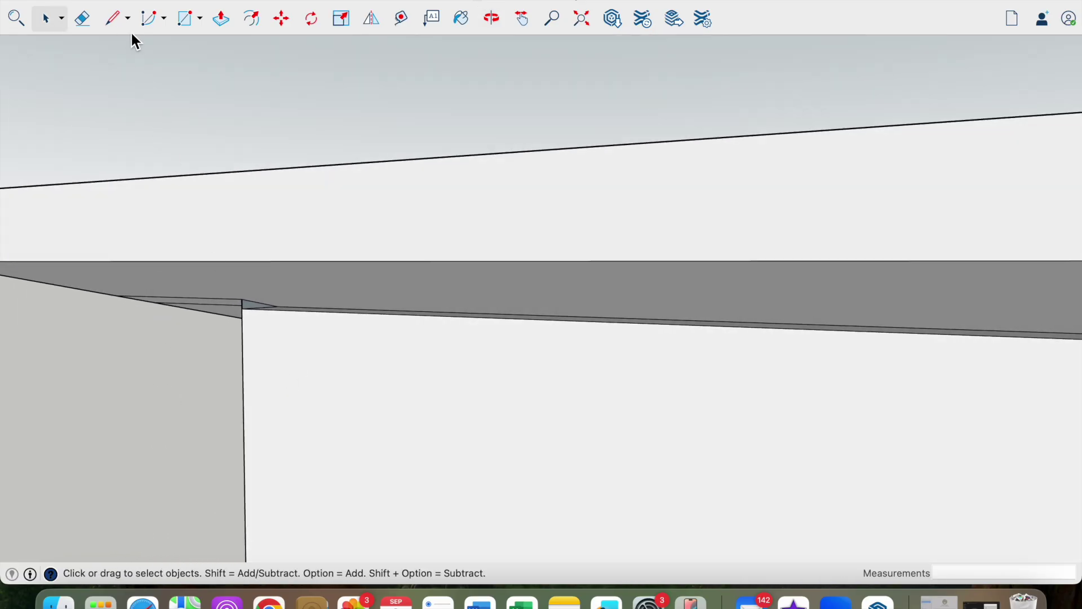
pyautogui.click(223, 20)
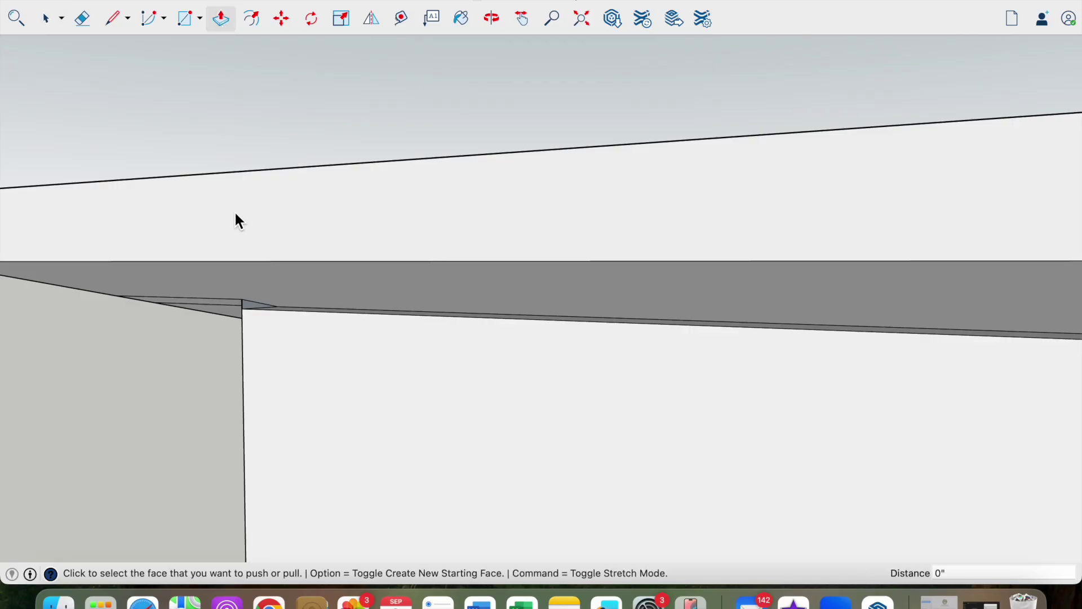
pyautogui.click(256, 306)
pyautogui.click(285, 309)
pyautogui.write('10')
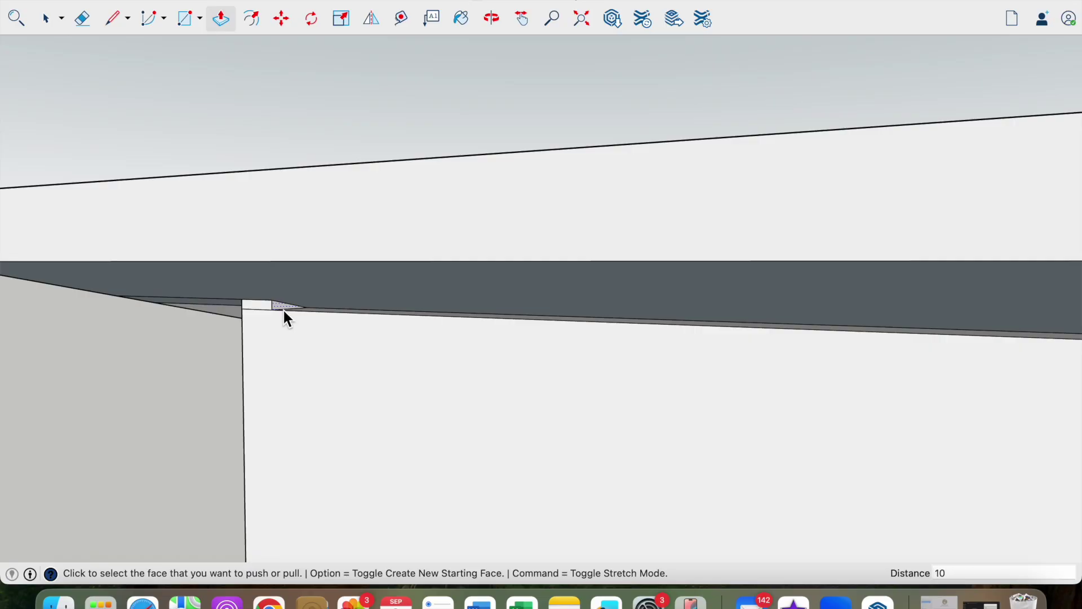
pyautogui.press('Return')
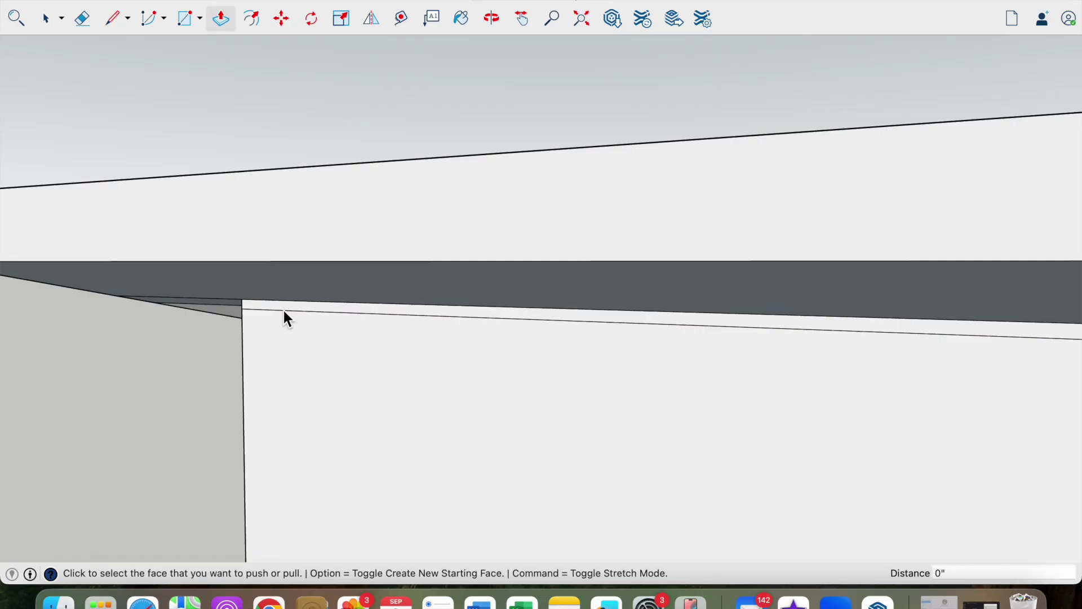
# Extend the filler strip to the high wall's far corner to close the remaining gap under the roof
pyautogui.scroll(-8, 285, 312)
pyautogui.scroll(3, 581, 367)
pyautogui.moveTo(579, 341); pyautogui.dragTo(512, 288, button='middle')
pyautogui.click(511, 283)
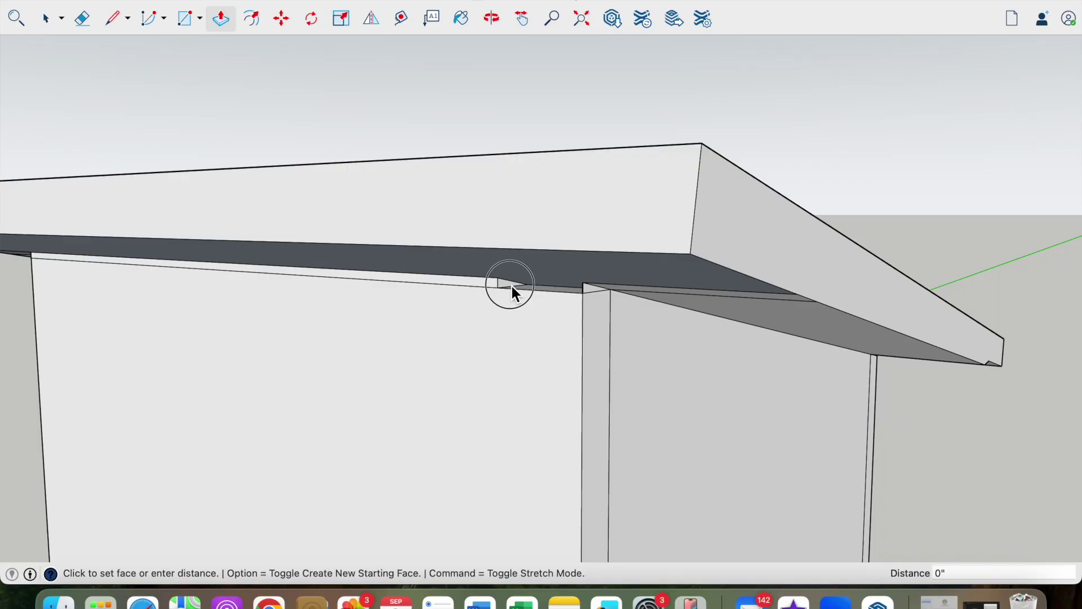
pyautogui.click(594, 295)
# Paint the roof's underside faces around the high wall with the reddish-brown material from the Wood collection
pyautogui.moveTo(611, 358); pyautogui.dragTo(603, 309, button='middle')
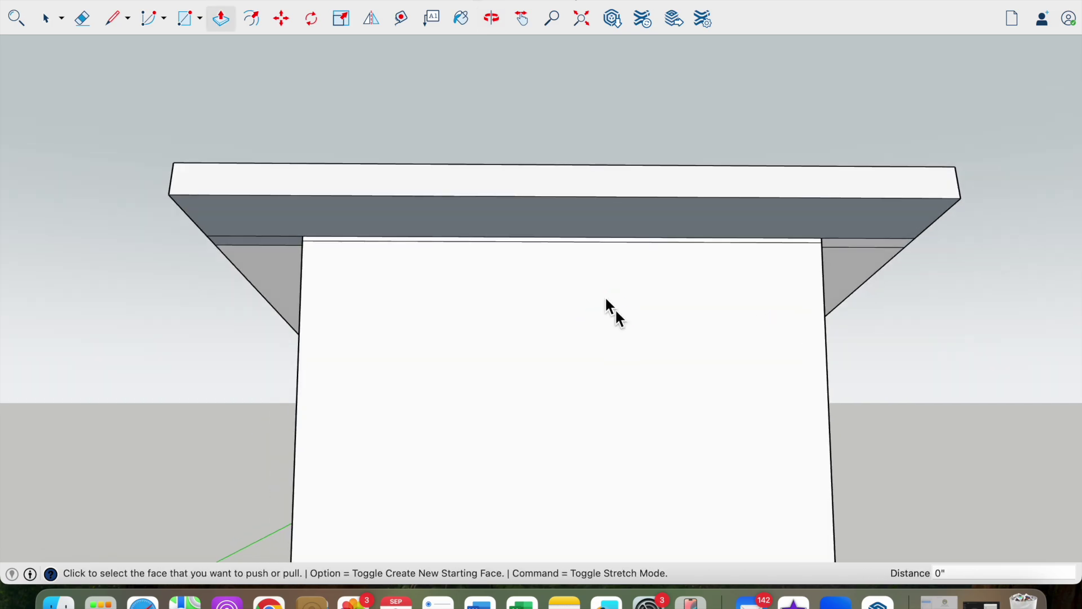
pyautogui.click(463, 21)
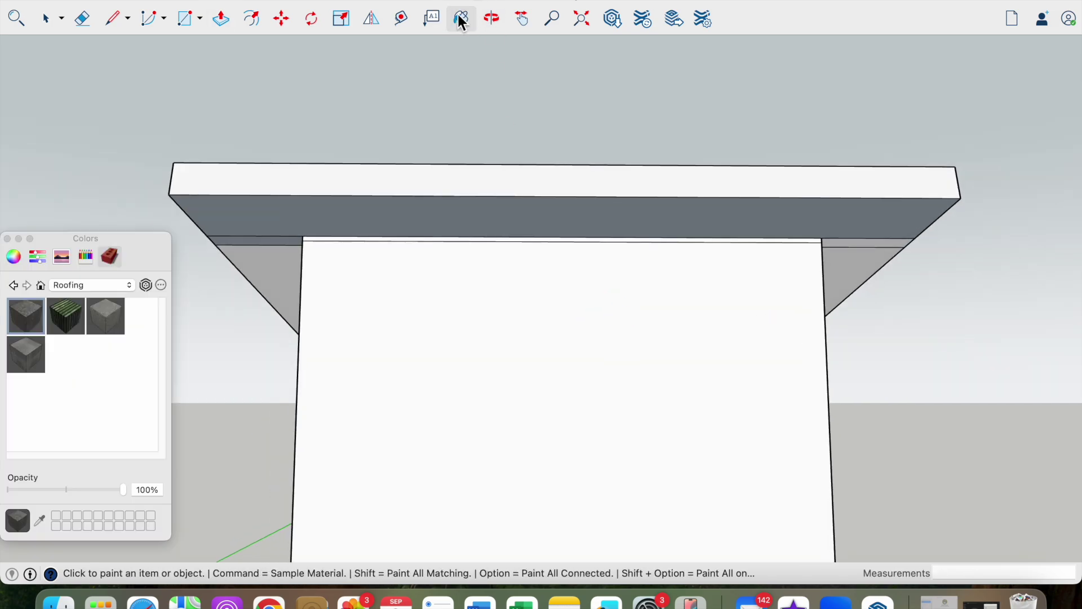
pyautogui.click(129, 286)
pyautogui.click(77, 360)
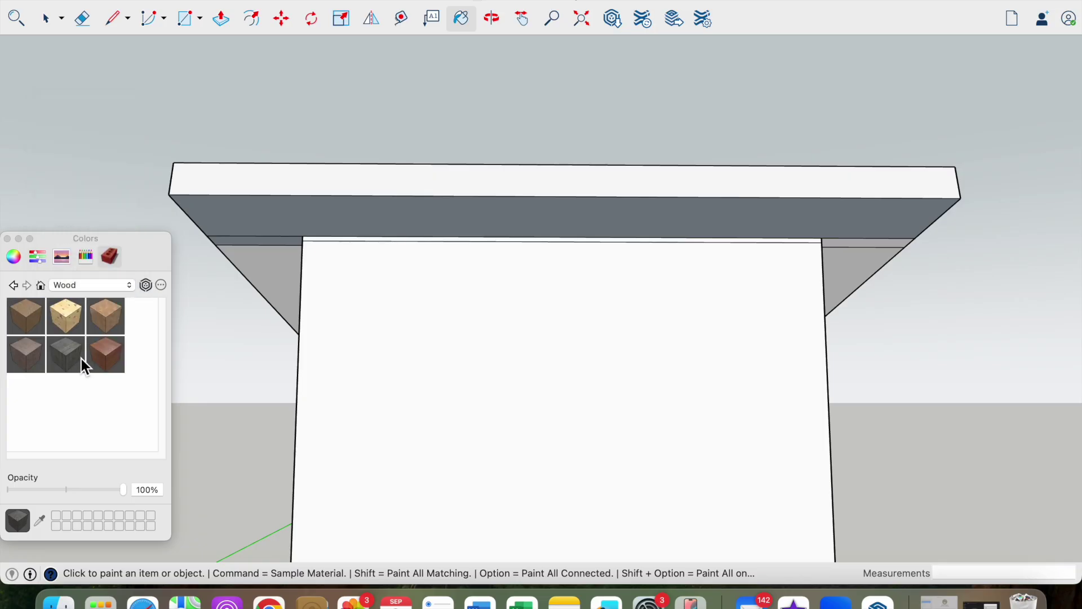
pyautogui.click(108, 354)
pyautogui.click(270, 242)
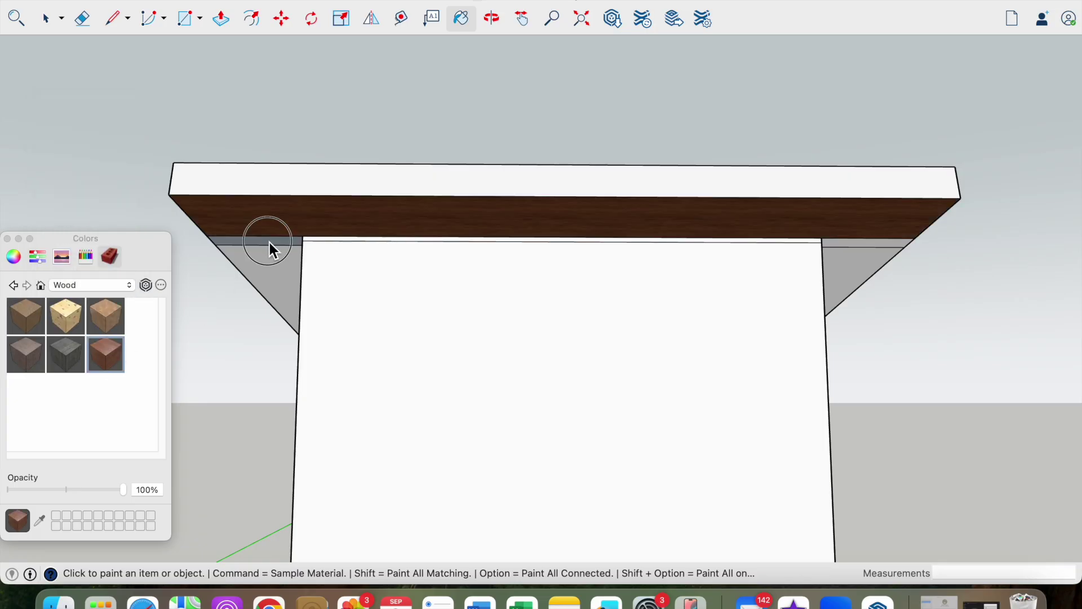
pyautogui.click(272, 260)
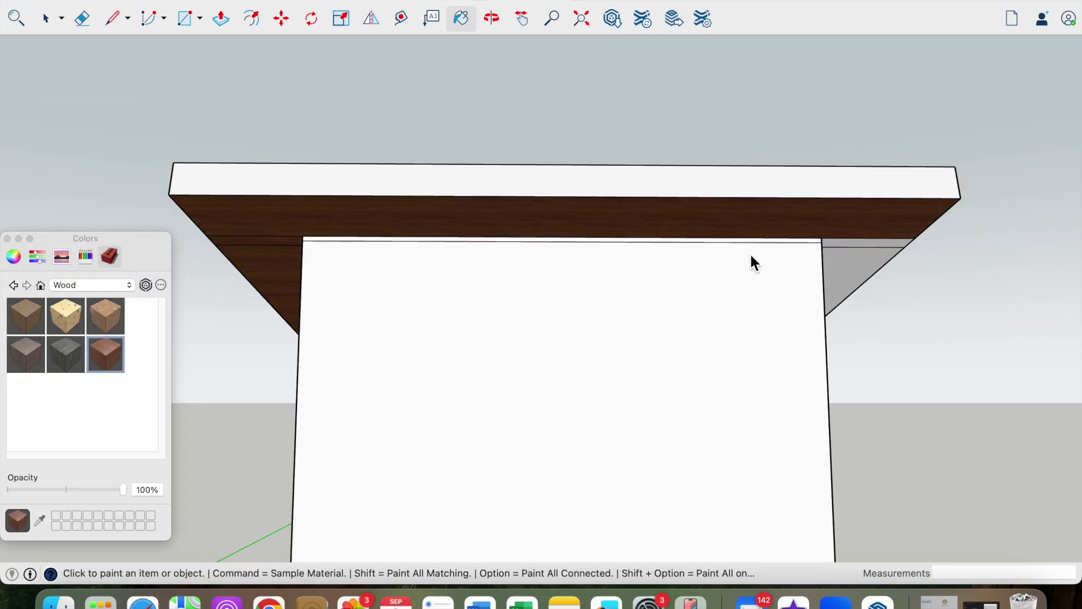
pyautogui.click(857, 246)
pyautogui.click(855, 283)
# Paint the roof's four outer edge faces with the same reddish-brown wood
pyautogui.click(855, 184)
pyautogui.moveTo(856, 185)
pyautogui.mouseDown(button='middle')
pyautogui.moveTo(785, 249)
pyautogui.moveTo(563, 309)
pyautogui.mouseUp(button='middle')
pyautogui.click(749, 362)
pyautogui.moveTo(749, 363)
pyautogui.mouseDown(button='middle')
pyautogui.moveTo(472, 335)
pyautogui.moveTo(498, 374)
pyautogui.mouseUp(button='middle')
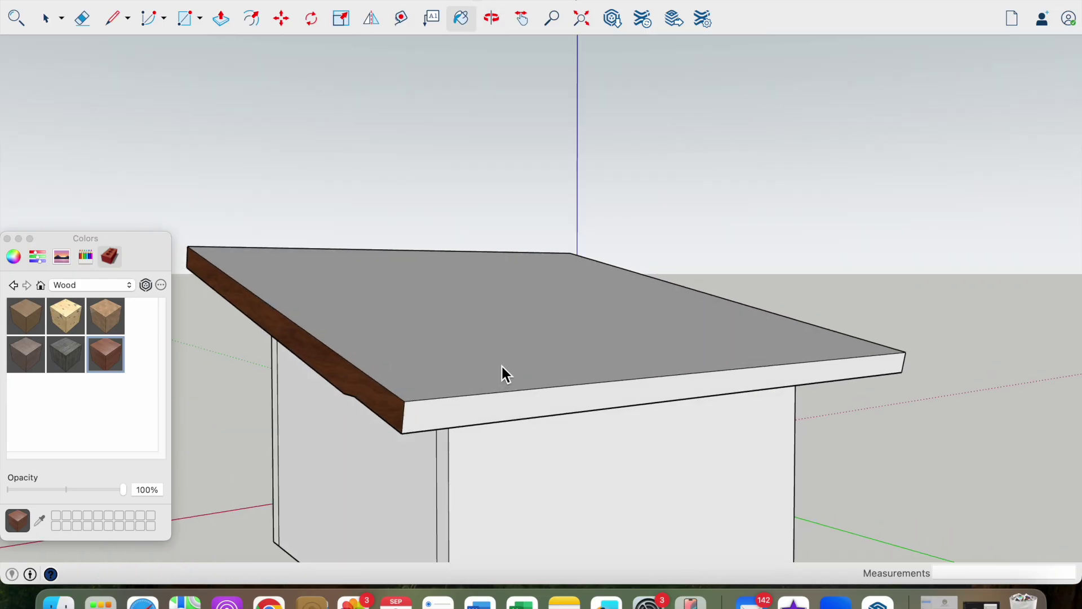
pyautogui.click(599, 394)
pyautogui.moveTo(600, 394)
pyautogui.mouseDown(button='middle')
pyautogui.moveTo(442, 367)
pyautogui.moveTo(530, 393)
pyautogui.mouseUp(button='middle')
pyautogui.click(669, 364)
# Paint the roof's top surface with the first dark grey material from the Roofing collection
pyautogui.moveTo(669, 363); pyautogui.dragTo(268, 387, button='middle')
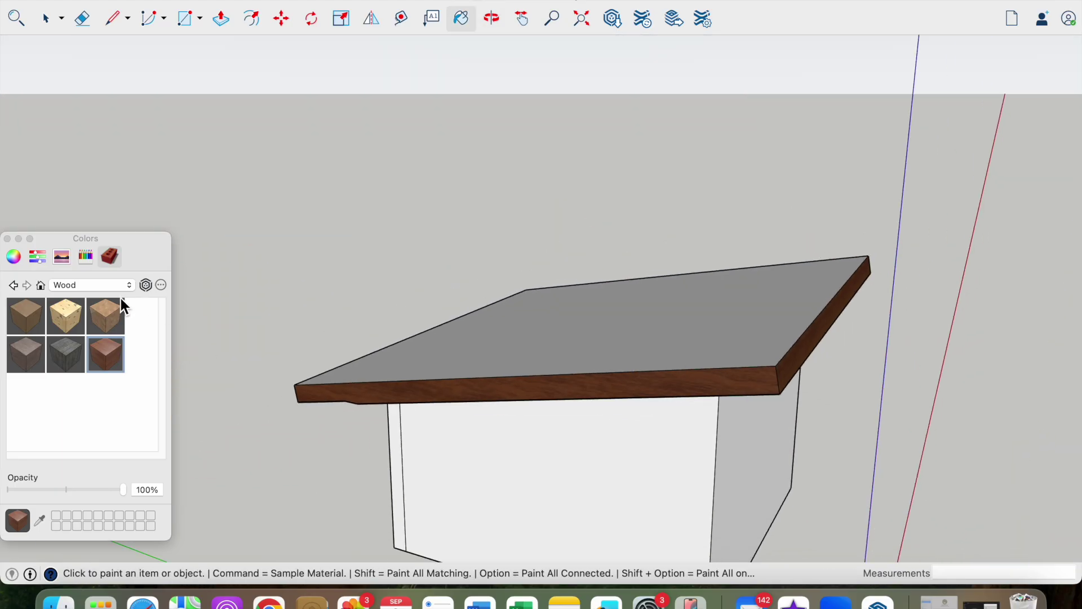
pyautogui.click(133, 284)
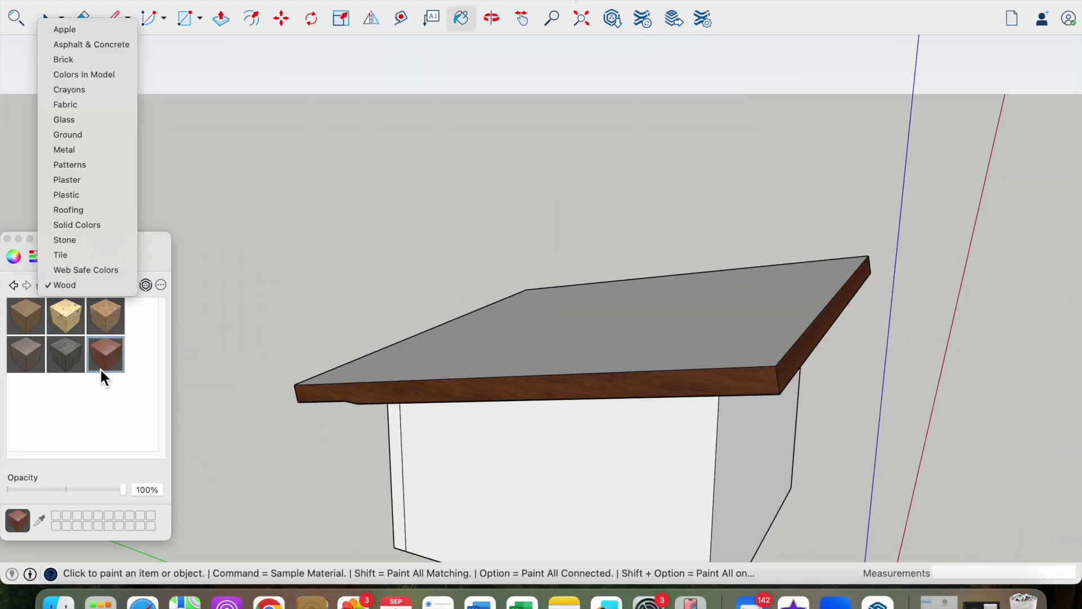
pyautogui.click(86, 215)
pyautogui.click(21, 319)
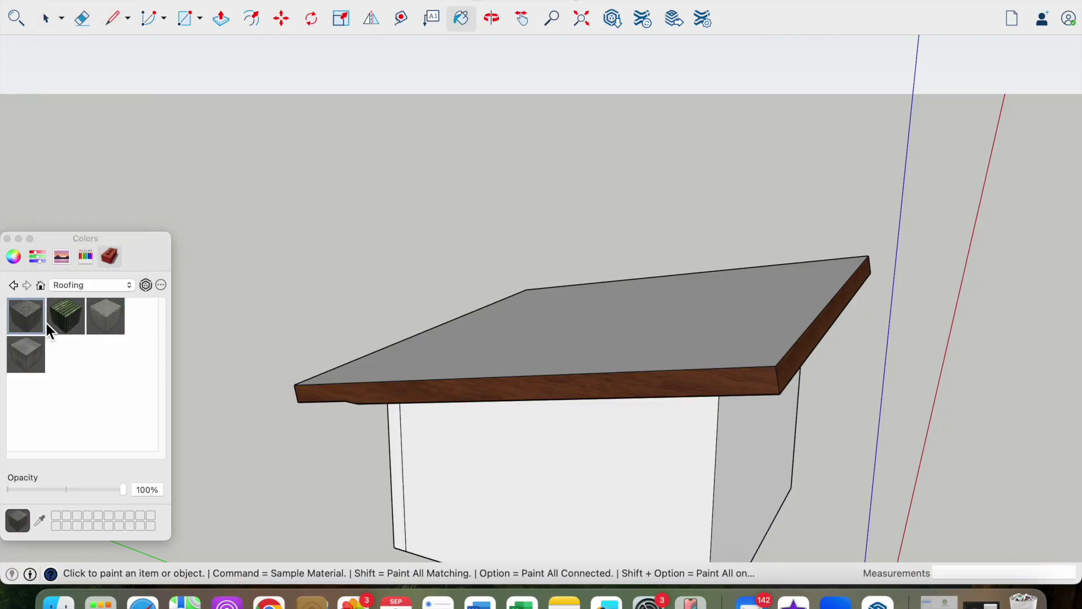
pyautogui.click(635, 348)
# Paint the remaining unpainted underside faces at the roof's low overhang with the reddish-brown wood
pyautogui.moveTo(539, 437)
pyautogui.mouseDown(button='middle')
pyautogui.moveTo(670, 450)
pyautogui.moveTo(548, 437)
pyautogui.moveTo(607, 478)
pyautogui.moveTo(550, 398)
pyautogui.moveTo(604, 442)
pyautogui.moveTo(502, 457)
pyautogui.mouseUp(button='middle')
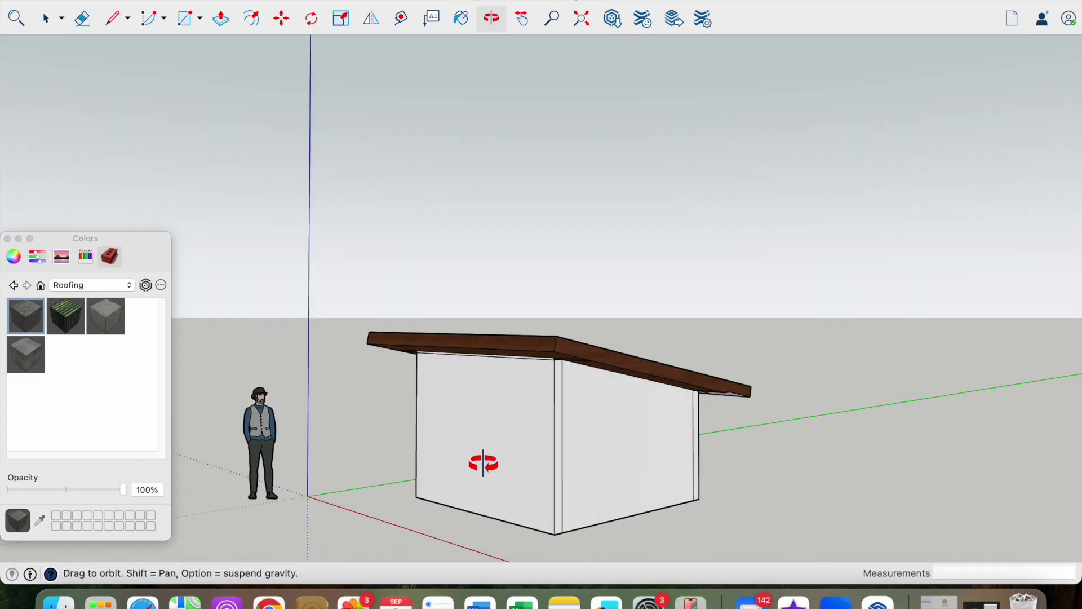
pyautogui.scroll(8, 647, 451)
pyautogui.moveTo(715, 398)
pyautogui.mouseDown(button='middle')
pyautogui.moveTo(703, 425)
pyautogui.moveTo(492, 328)
pyautogui.moveTo(614, 398)
pyautogui.moveTo(377, 370)
pyautogui.mouseUp(button='middle')
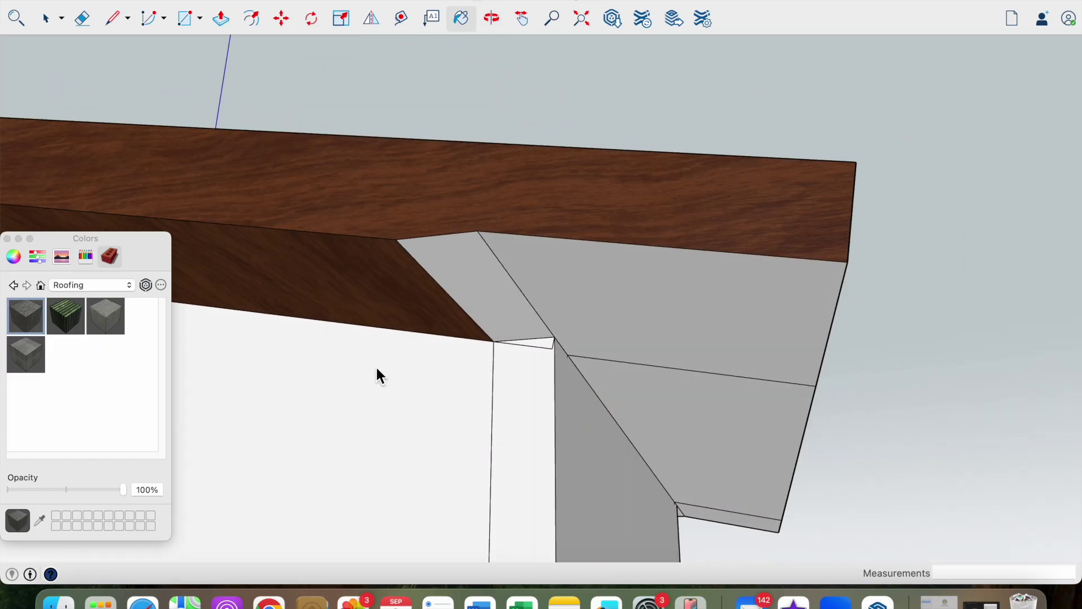
pyautogui.click(133, 285)
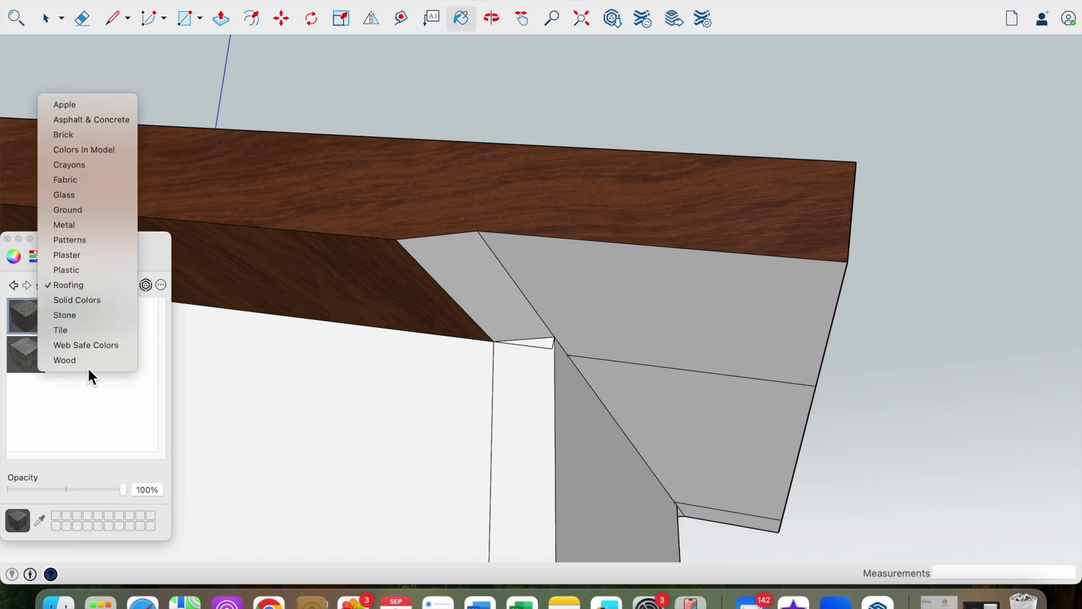
pyautogui.click(89, 365)
pyautogui.click(90, 364)
pyautogui.click(484, 308)
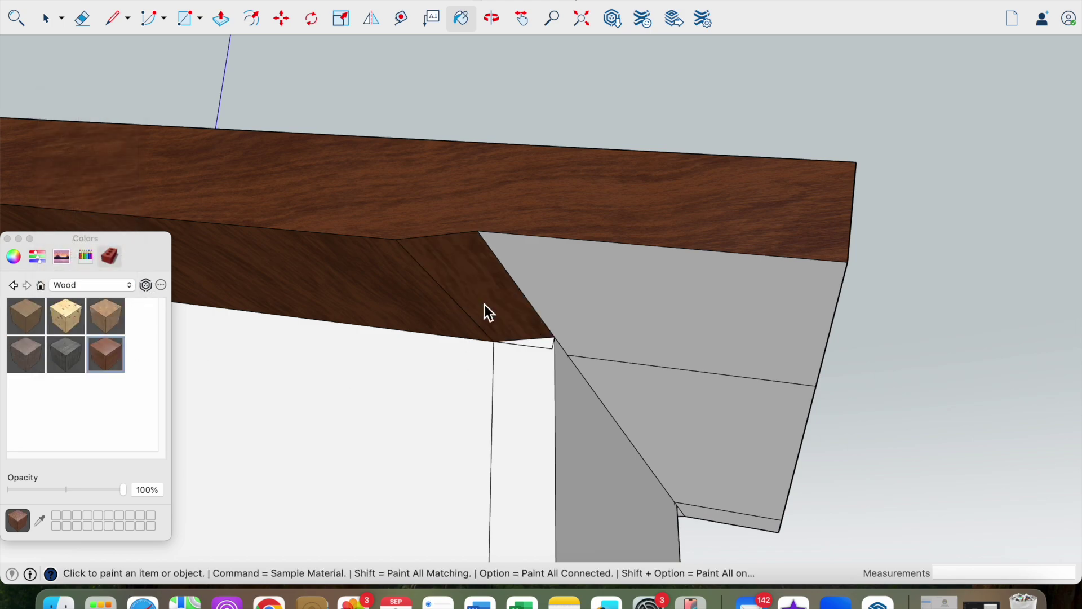
pyautogui.click(575, 343)
pyautogui.click(659, 391)
pyautogui.click(718, 510)
pyautogui.moveTo(757, 475)
pyautogui.mouseDown(button='middle')
pyautogui.moveTo(769, 455)
pyautogui.moveTo(477, 475)
pyautogui.moveTo(483, 437)
pyautogui.moveTo(671, 411)
pyautogui.moveTo(670, 357)
pyautogui.mouseUp(button='middle')
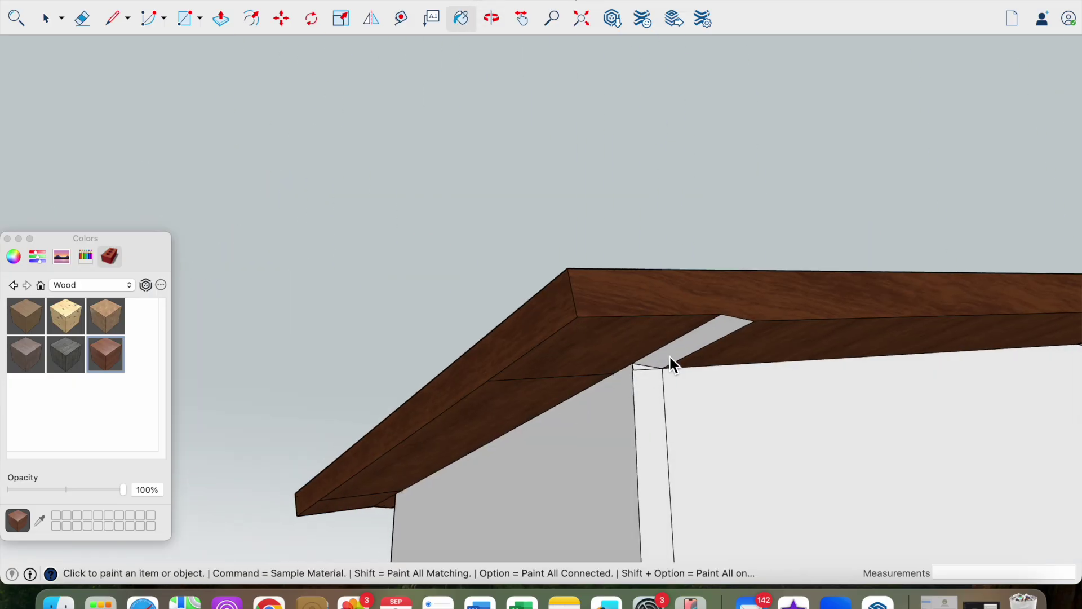
# Draw a 6'4" vertical line up the high wall from the midpoint of its bottom edge
pyautogui.moveTo(770, 356); pyautogui.dragTo(595, 447, button='middle')
pyautogui.scroll(-3, 726, 446)
pyautogui.scroll(-3, 763, 450)
pyautogui.moveTo(764, 454)
pyautogui.mouseDown(button='middle')
pyautogui.moveTo(594, 442)
pyautogui.moveTo(681, 448)
pyautogui.moveTo(794, 510)
pyautogui.moveTo(732, 489)
pyautogui.moveTo(708, 494)
pyautogui.moveTo(706, 506)
pyautogui.mouseUp(button='middle')
pyautogui.scroll(-2, 716, 485)
pyautogui.click(527, 19)
pyautogui.moveTo(609, 355); pyautogui.dragTo(546, 372)
pyautogui.scroll(5, 597, 430)
pyautogui.scroll(2, 604, 447)
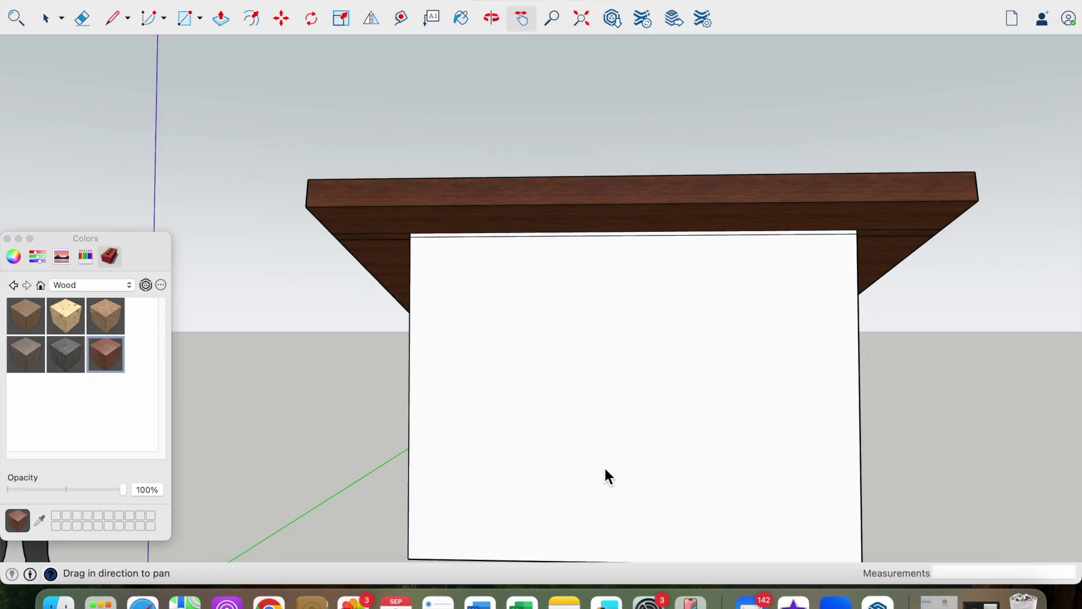
pyautogui.moveTo(555, 315); pyautogui.dragTo(503, 282)
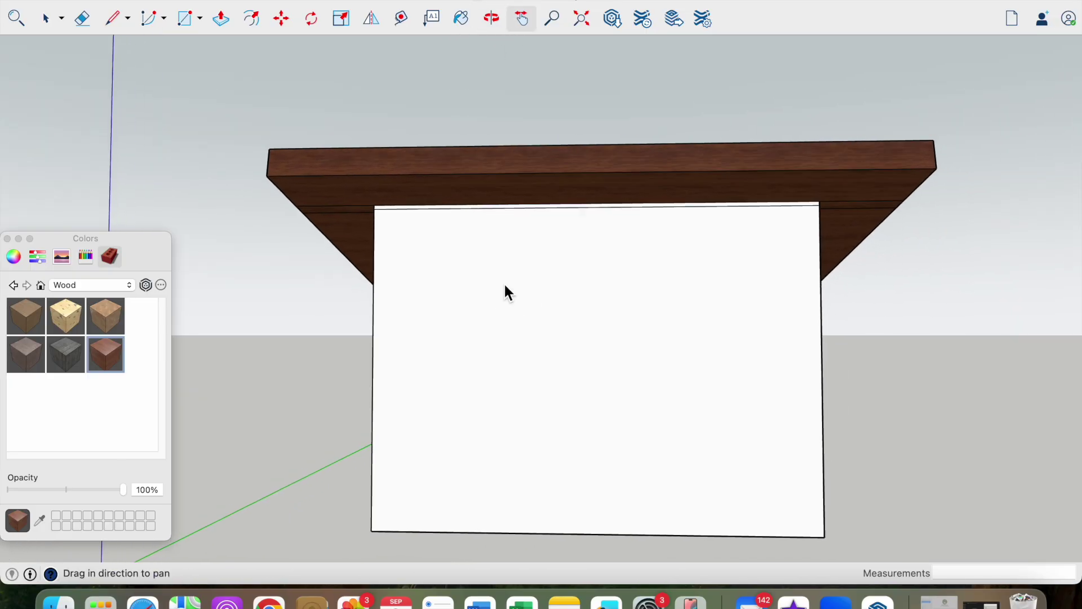
pyautogui.click(112, 20)
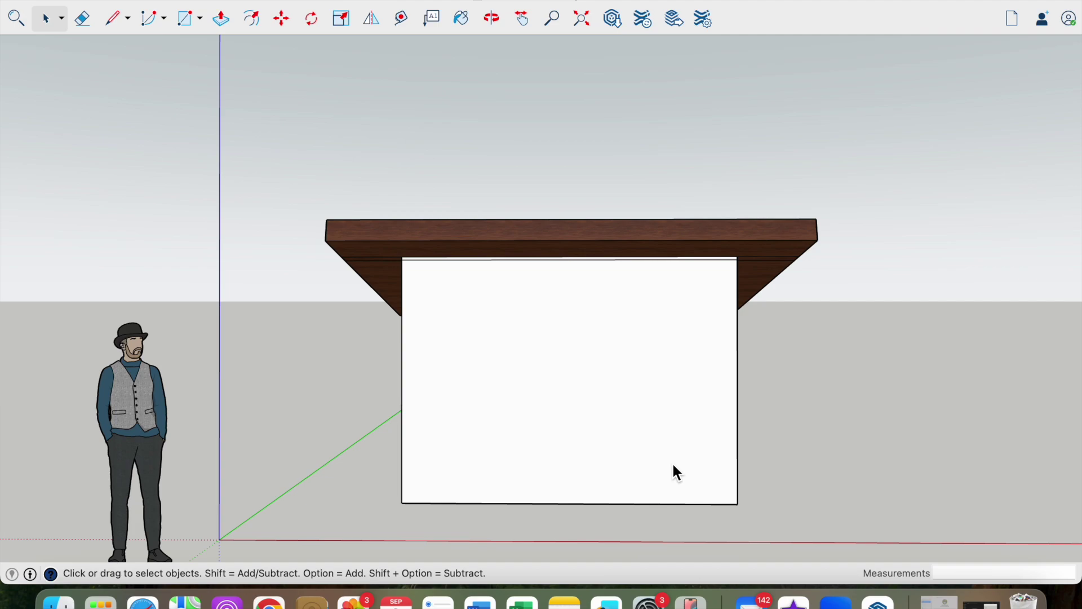
pyautogui.click(114, 20)
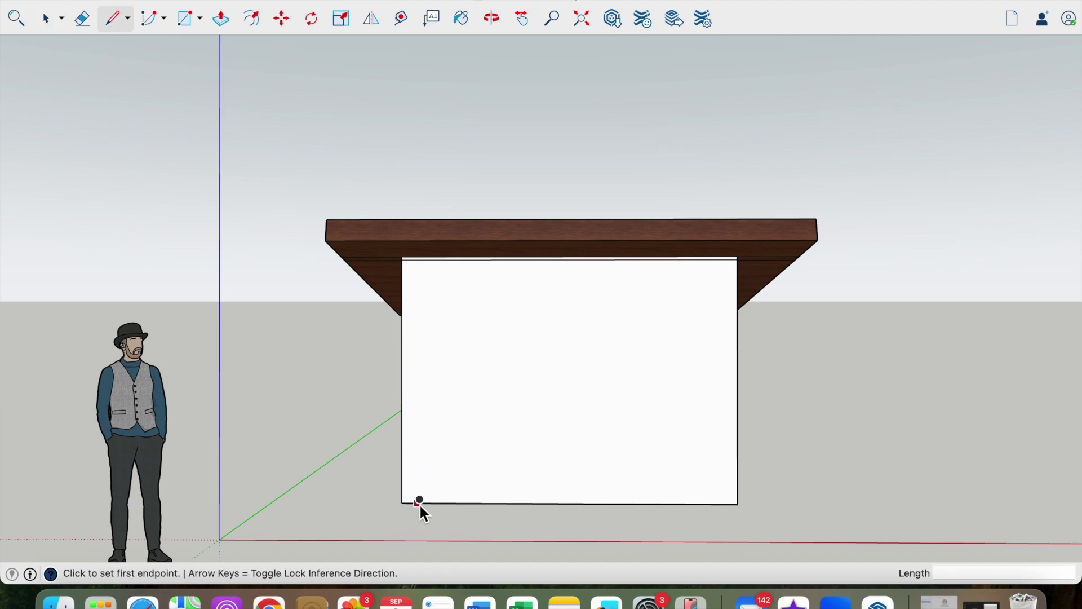
pyautogui.click(570, 504)
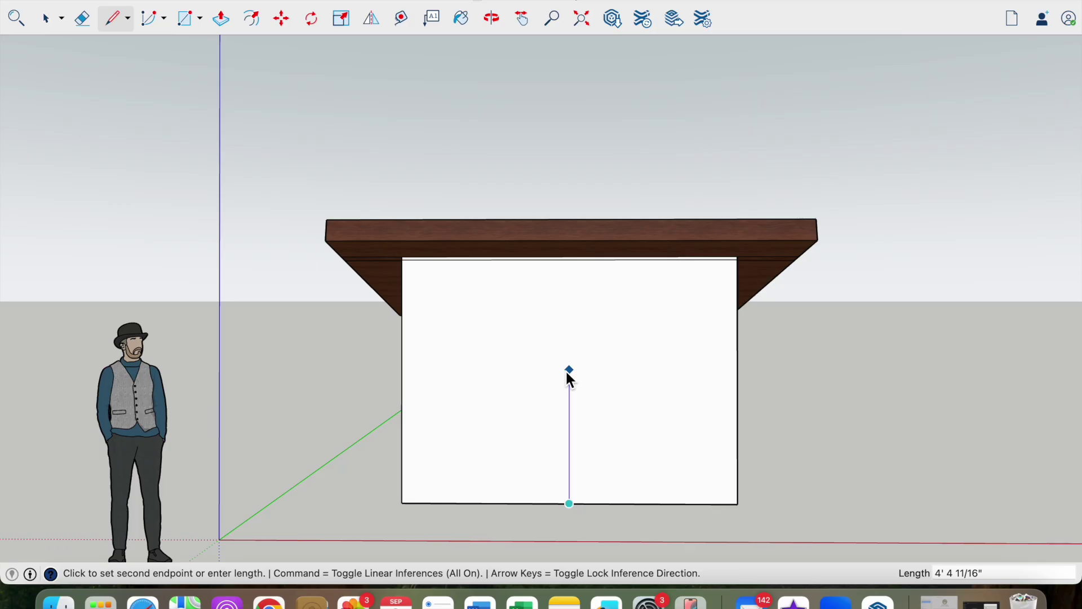
pyautogui.write('6\'4"')
pyautogui.press('Return')
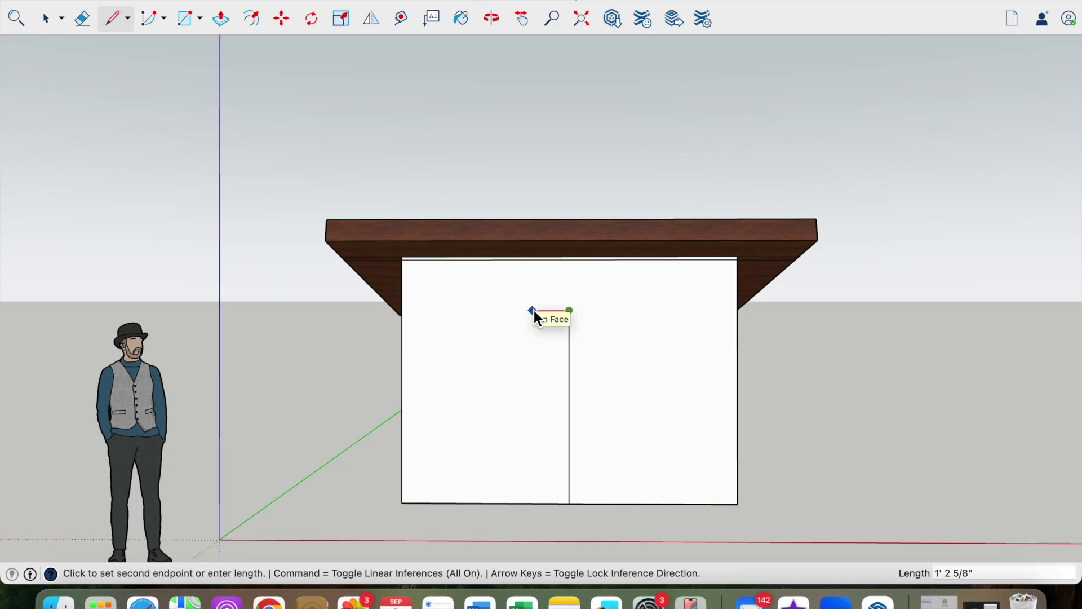
# Draw a 1'6" horizontal line to each side from the top of the vertical centre line
pyautogui.write('2')
pyautogui.press('BackSpace')
pyautogui.write("1'6")
pyautogui.press('Return')
pyautogui.press('Escape')
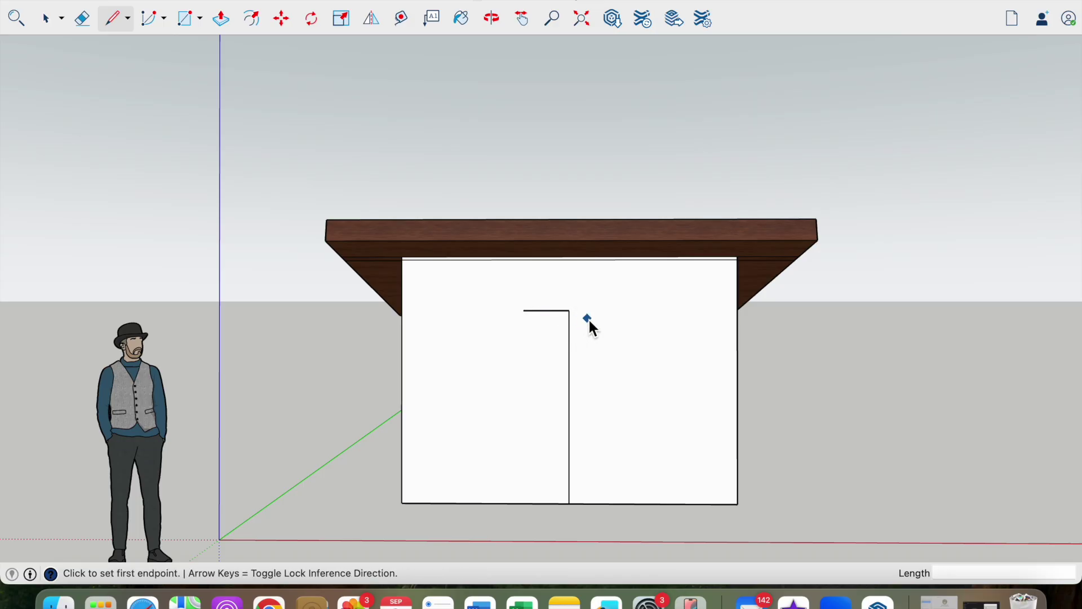
pyautogui.click(574, 316)
pyautogui.write('1\'6"')
pyautogui.press('Return')
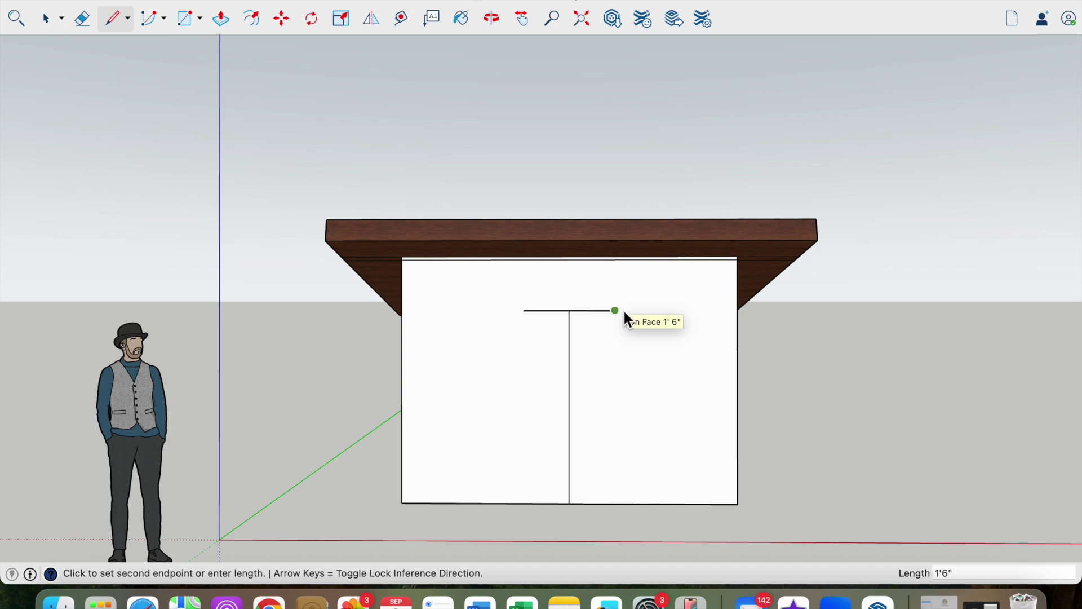
# Draw the door's two vertical sides down to the wall's base and erase the centre line
pyautogui.click(614, 504)
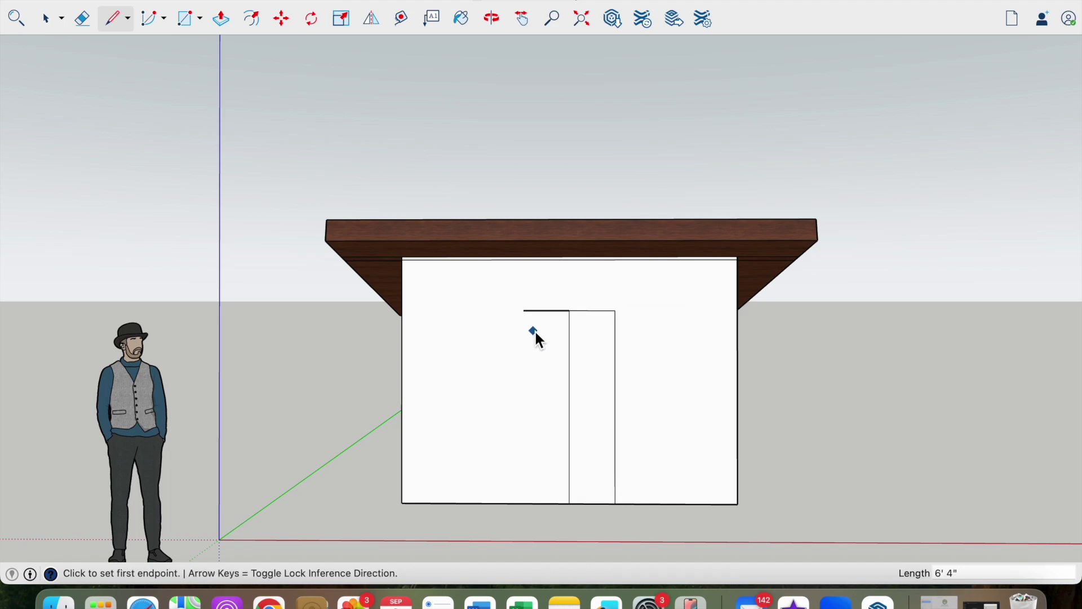
pyautogui.click(527, 314)
pyautogui.click(525, 502)
pyautogui.scroll(3, 648, 475)
pyautogui.click(48, 19)
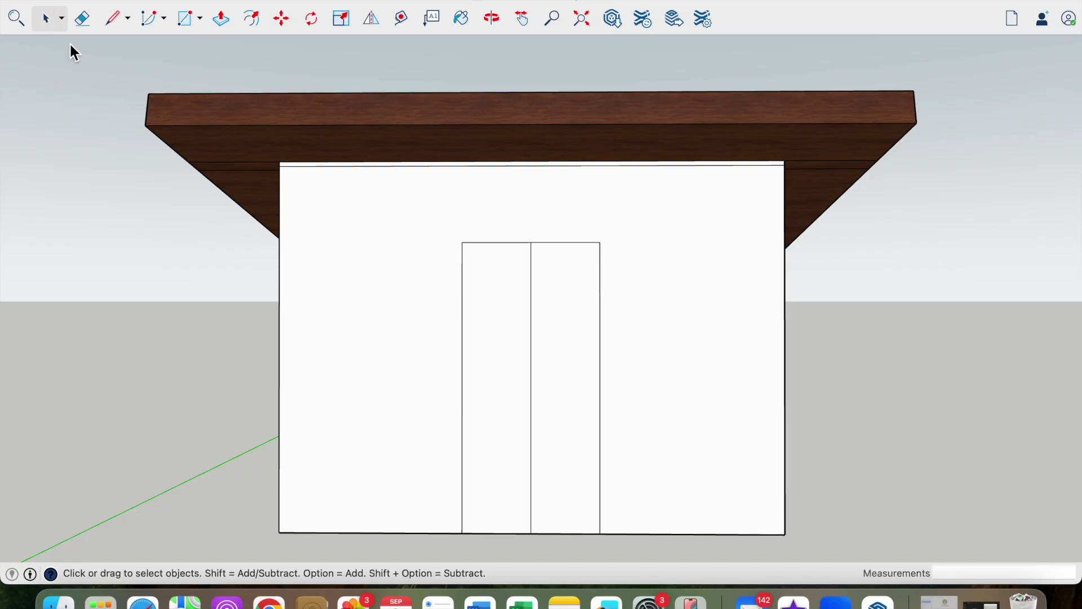
pyautogui.rightClick(531, 382)
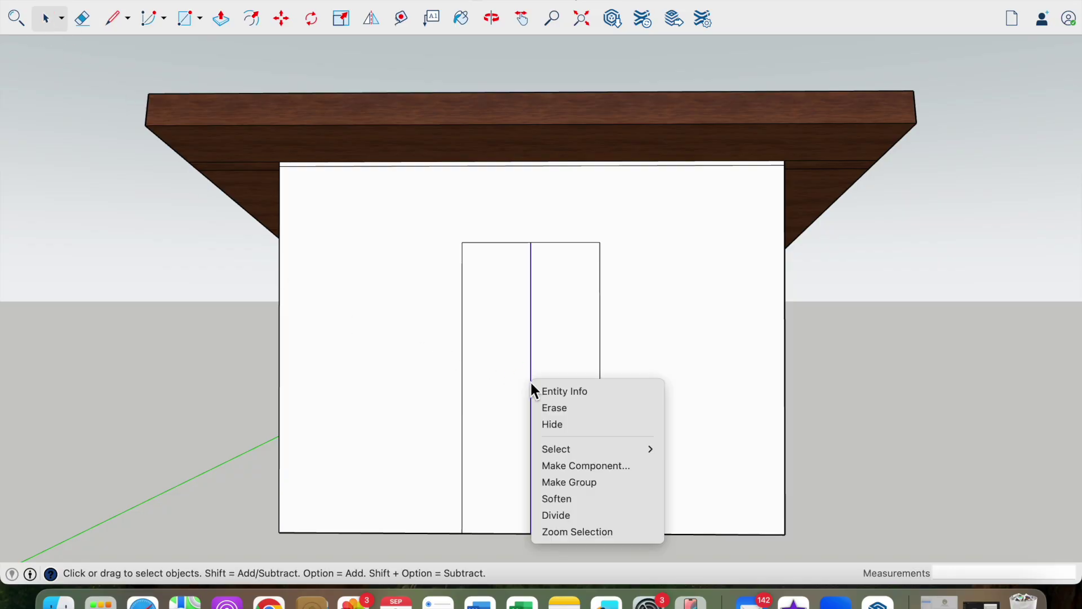
pyautogui.click(546, 408)
# Offset the door outline on the high wall inward by 3" to outline the door frame
pyautogui.moveTo(477, 411); pyautogui.dragTo(495, 413, button='middle')
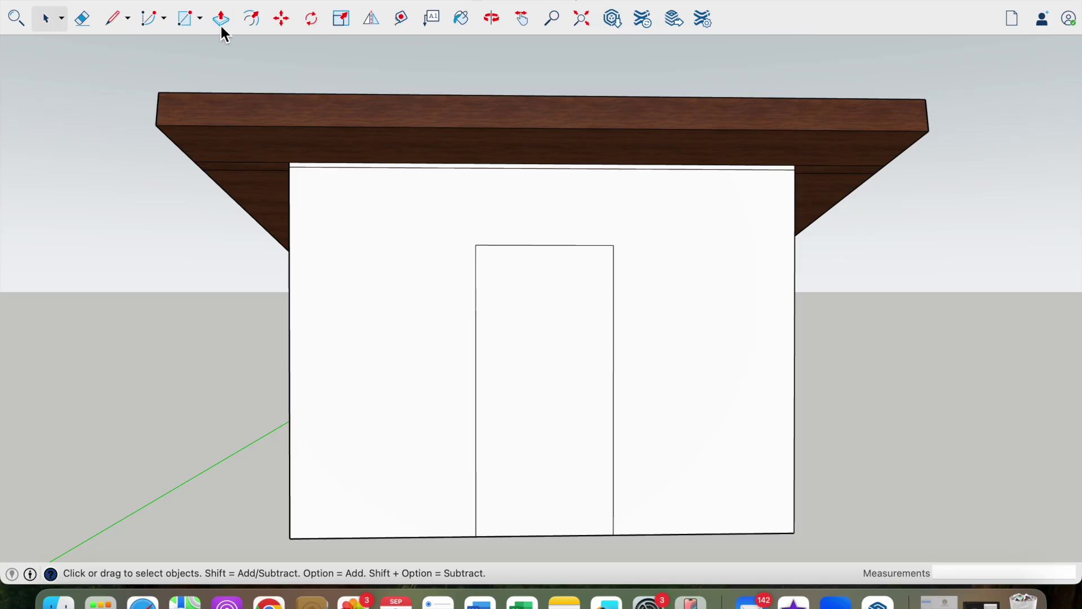
pyautogui.click(253, 22)
pyautogui.click(490, 272)
pyautogui.click(494, 276)
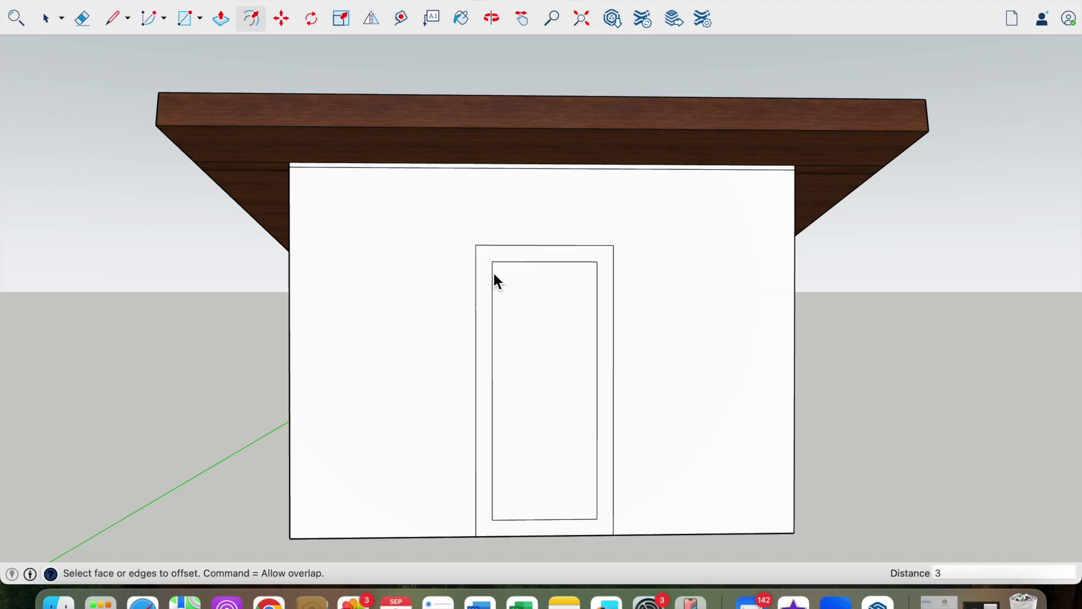
pyautogui.write('3')
pyautogui.press('Return')
pyautogui.scroll(3, 562, 496)
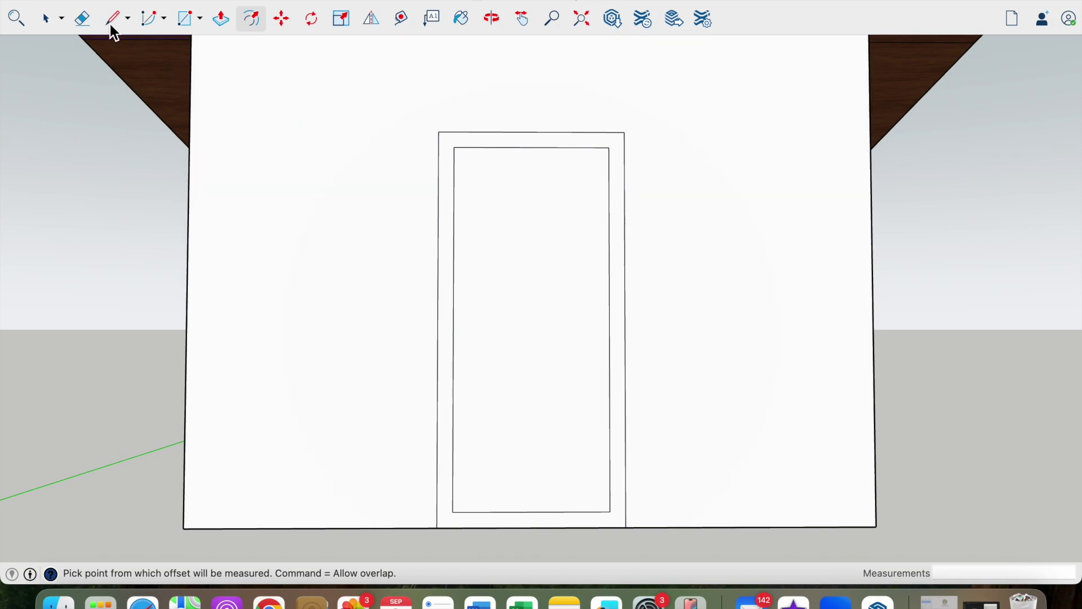
# Draw short horizontal lines from both lower inner corners of the door frame out to the door's outer edges
pyautogui.click(115, 20)
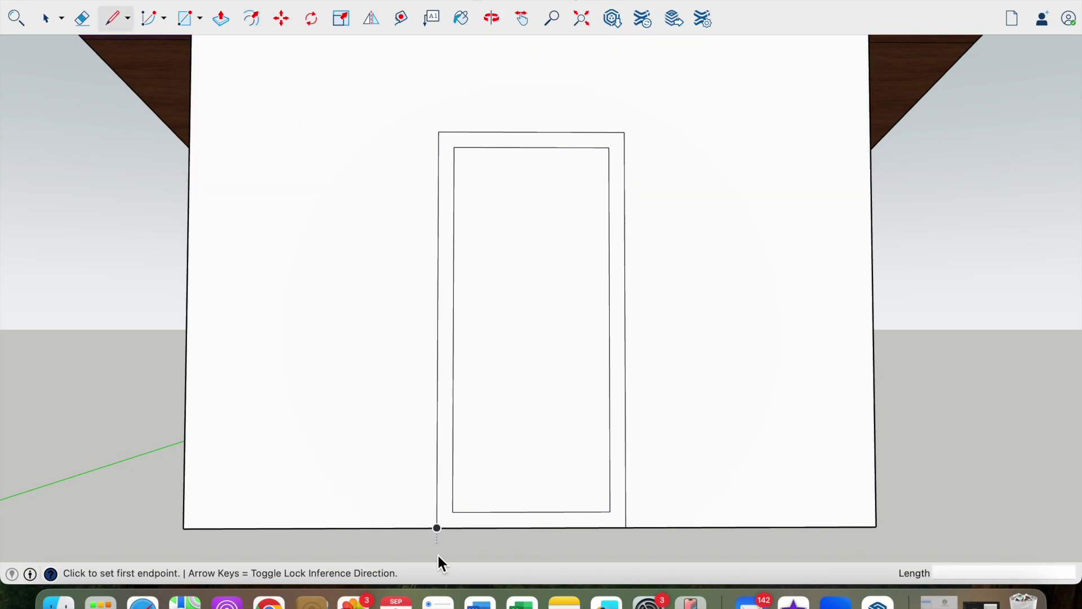
pyautogui.click(453, 512)
pyautogui.click(438, 511)
pyautogui.click(610, 512)
pyautogui.click(627, 512)
pyautogui.scroll(-5, 505, 517)
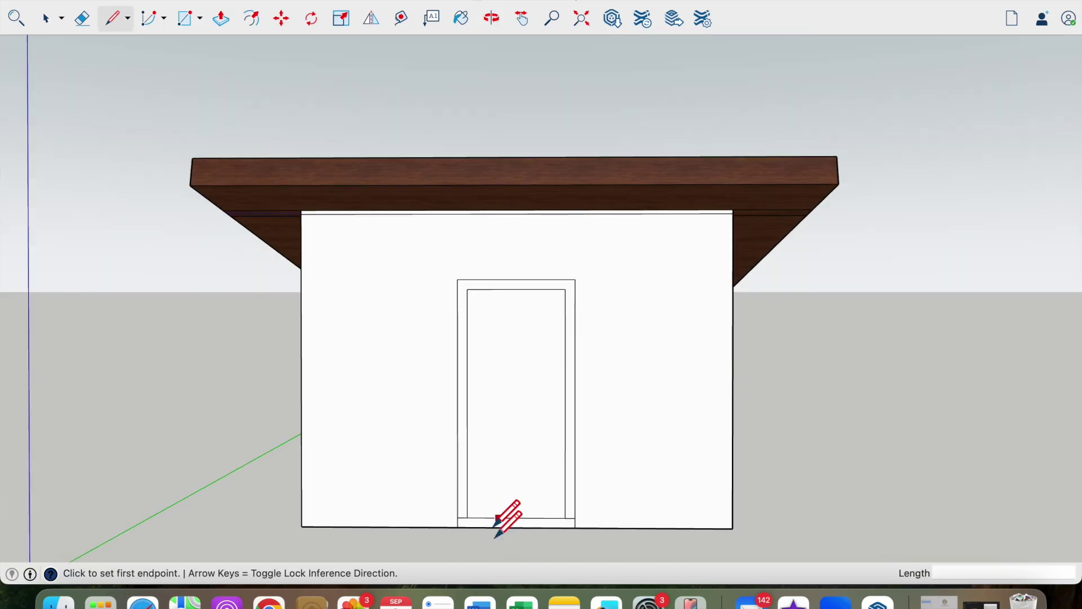
pyautogui.scroll(2, 496, 535)
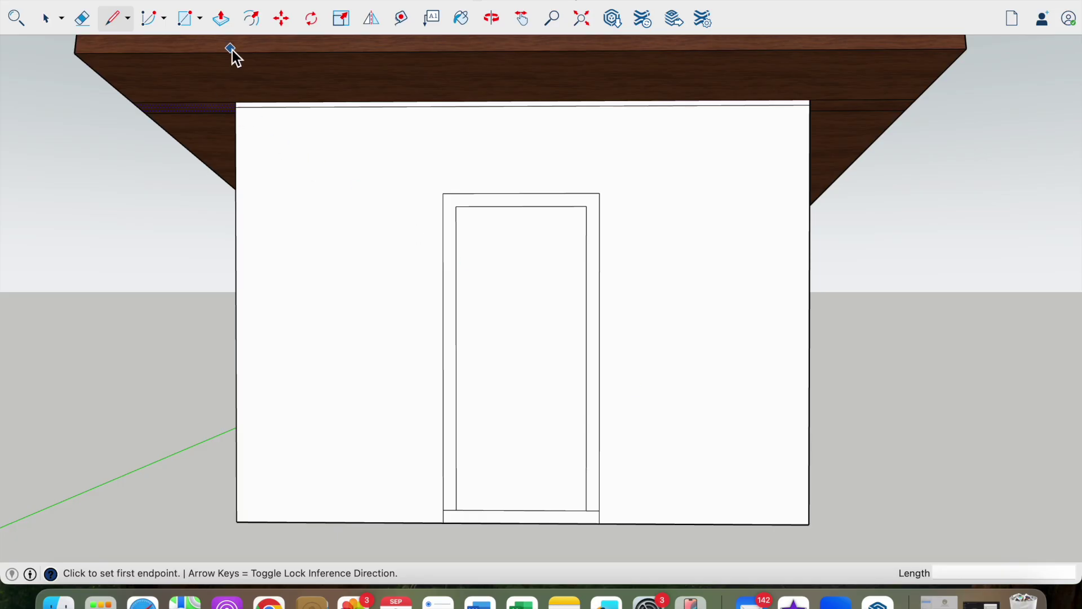
pyautogui.click(189, 23)
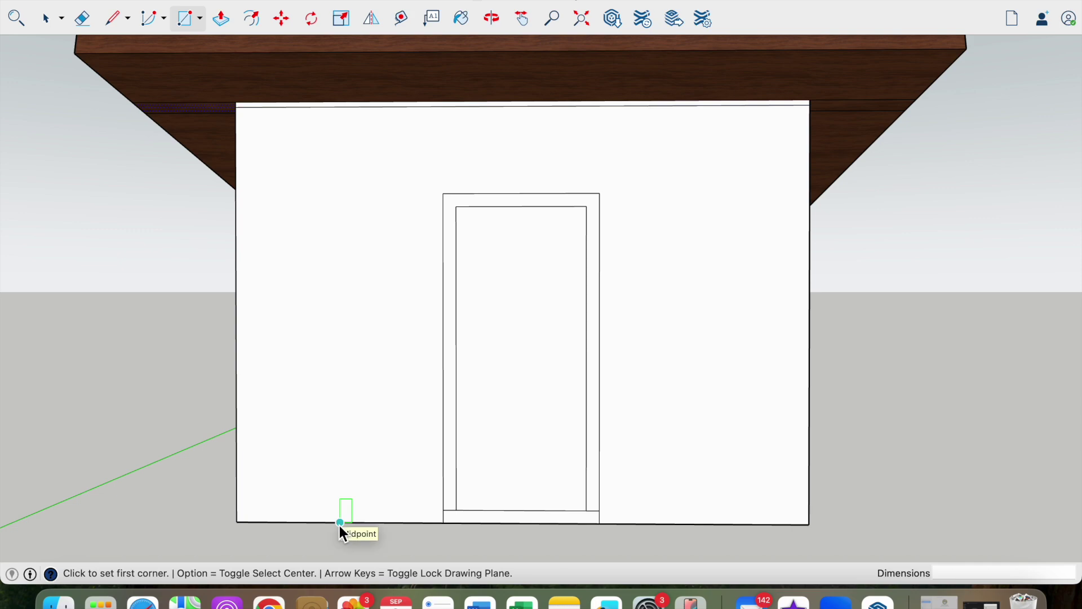
pyautogui.click(340, 380)
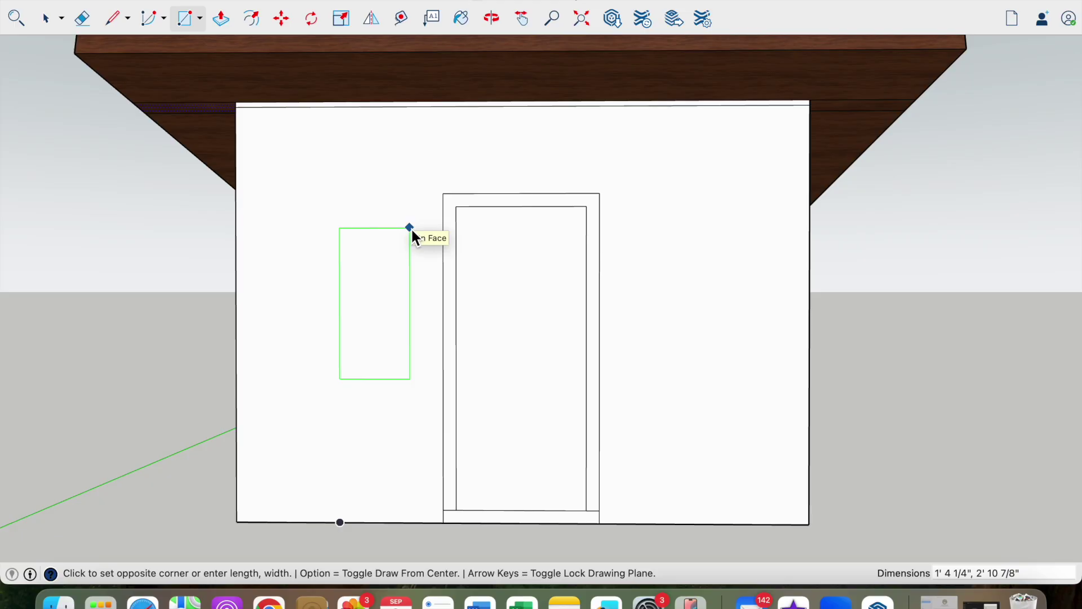
pyautogui.press('Escape')
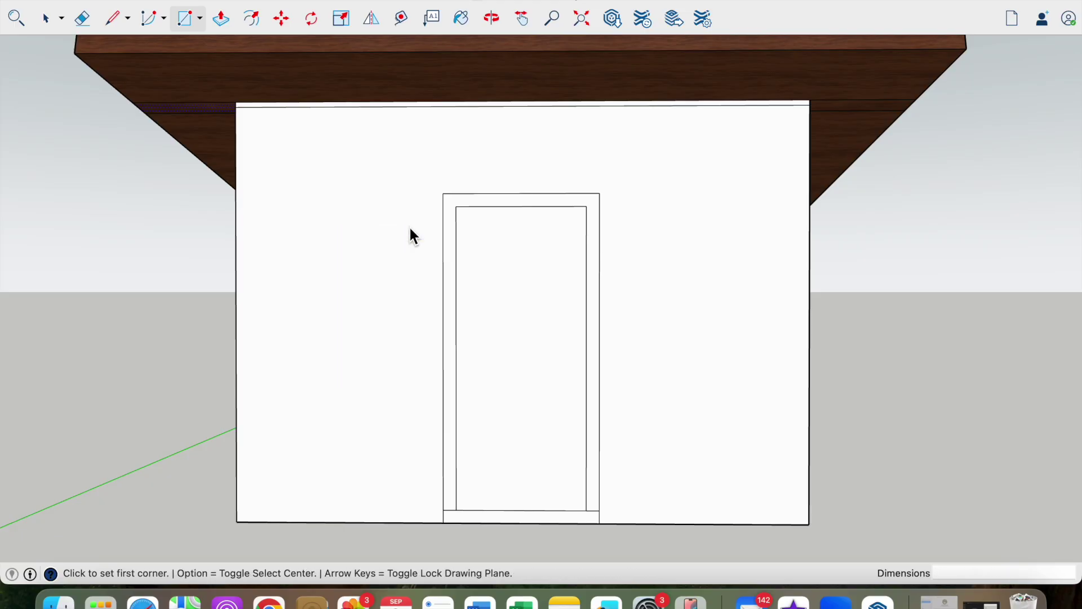
# Draw a 2' window bottom edge on the wall left of the door, 1' to each side of that section's midpoint
pyautogui.click(113, 21)
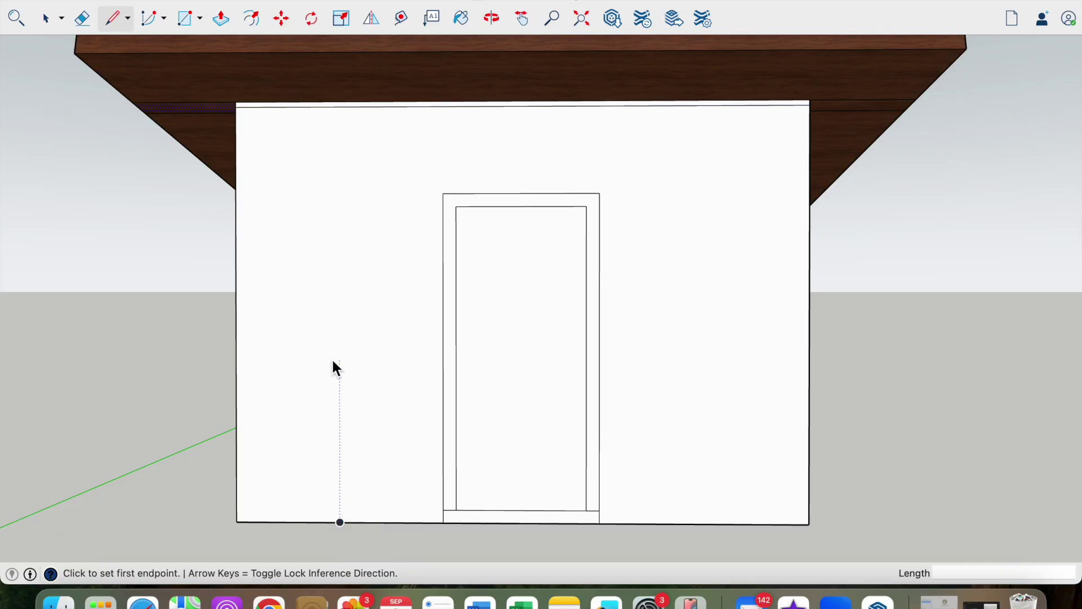
pyautogui.click(340, 387)
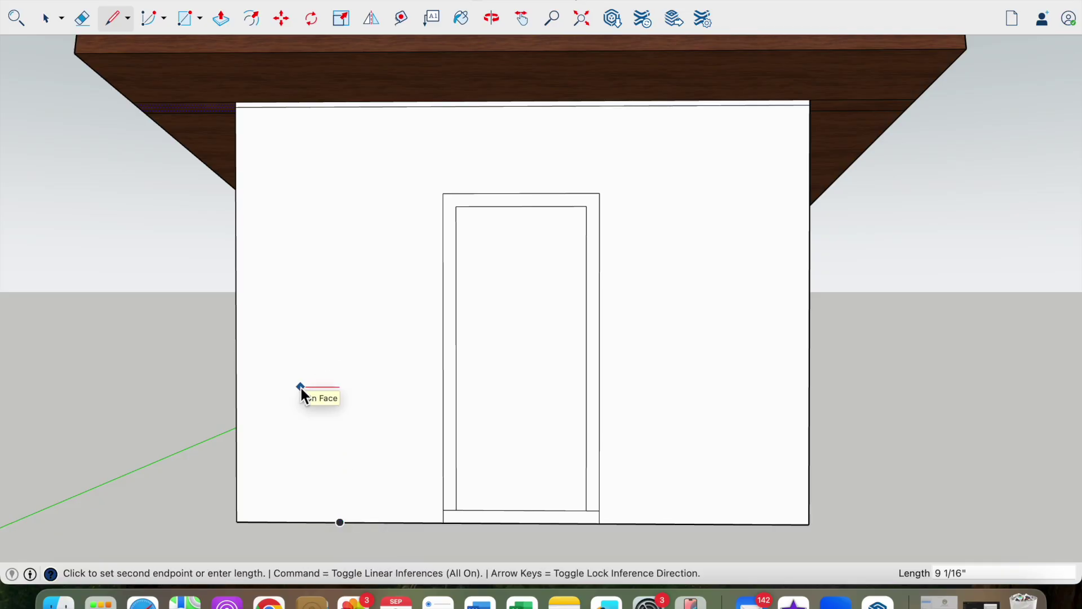
pyautogui.click(288, 386)
pyautogui.press('Escape')
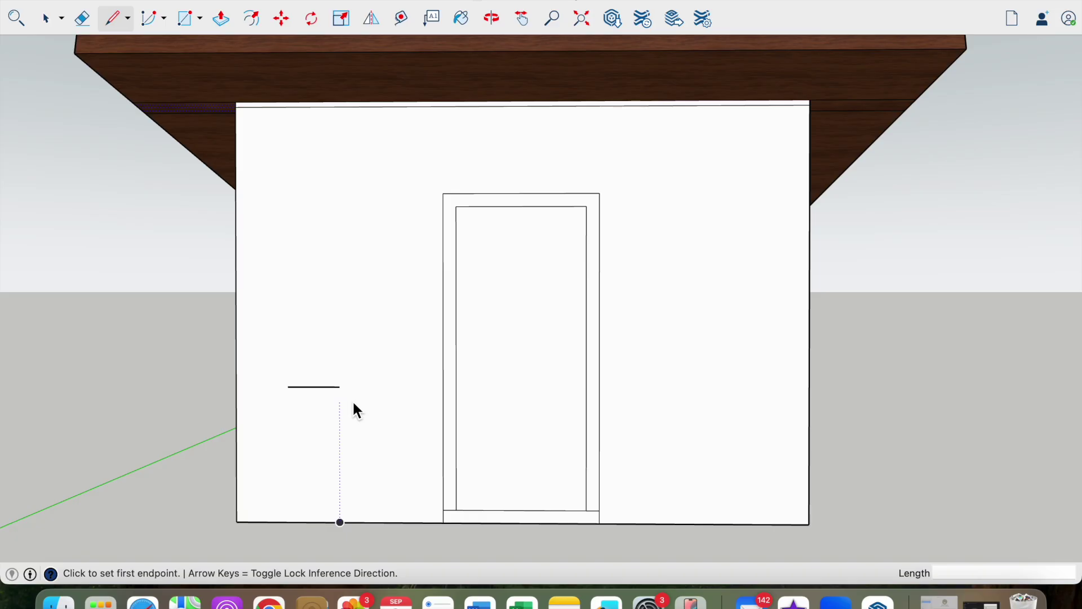
pyautogui.click(340, 386)
pyautogui.write('12')
pyautogui.press('Return')
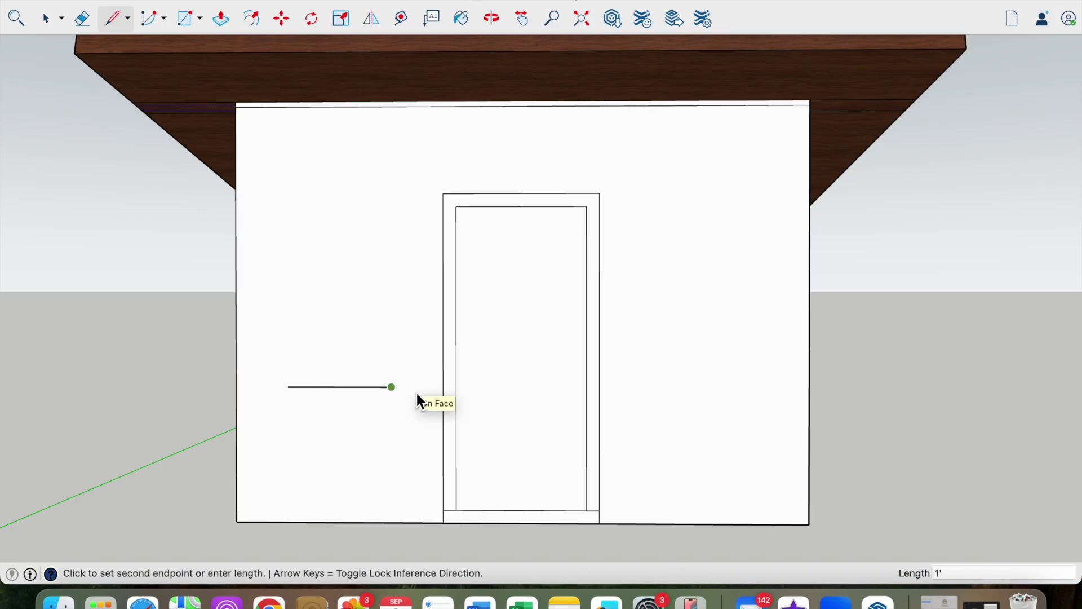
# Complete the left window outline with 3' high sides and a 2' wide top edge
pyautogui.write('36')
pyautogui.press('Return')
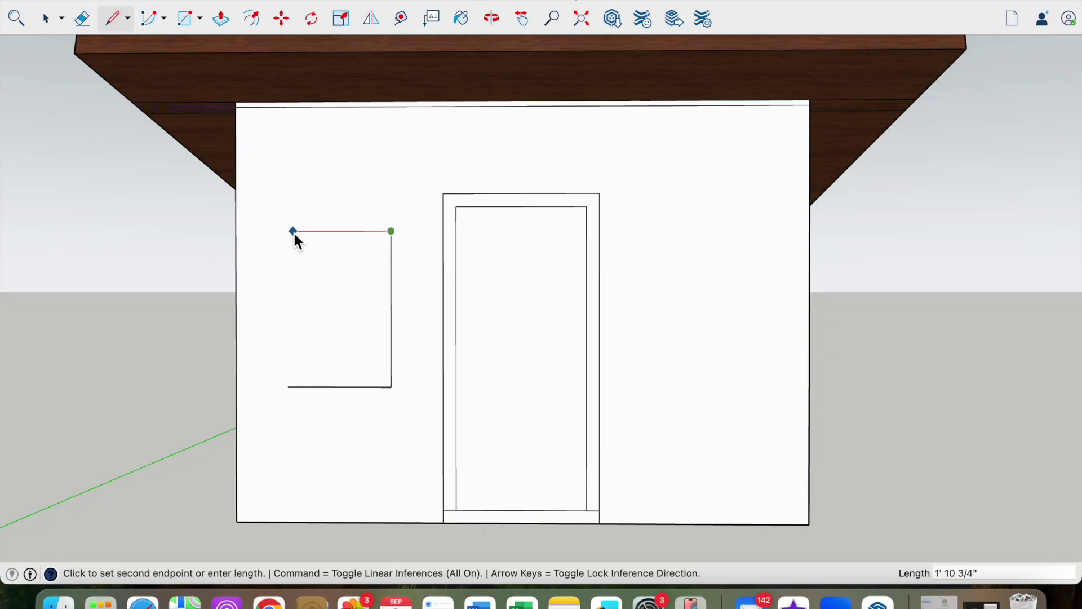
pyautogui.write("2'")
pyautogui.press('Return')
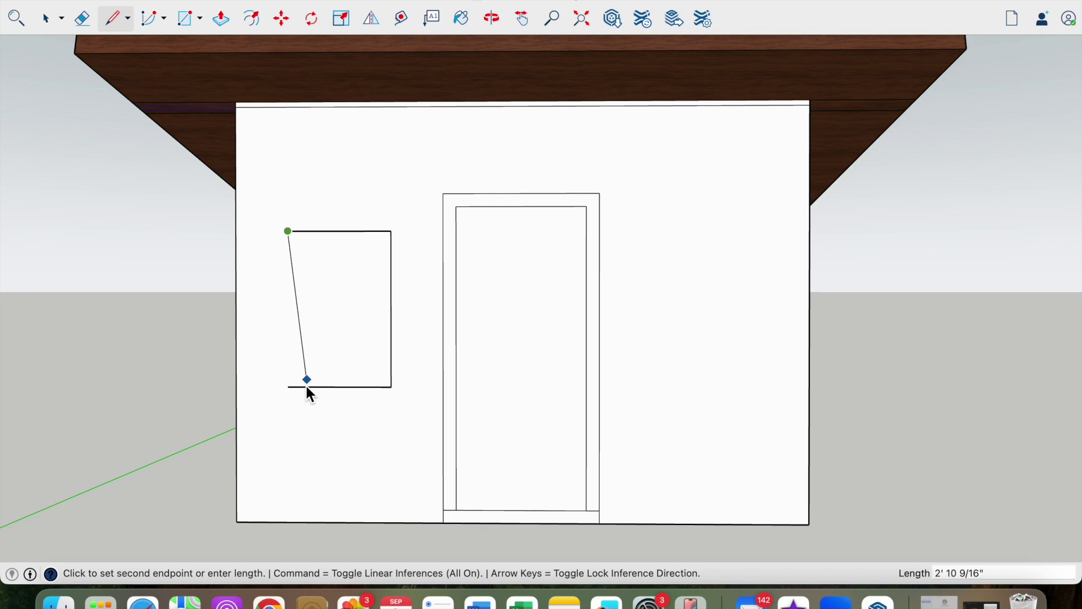
pyautogui.click(289, 387)
pyautogui.scroll(3, 275, 394)
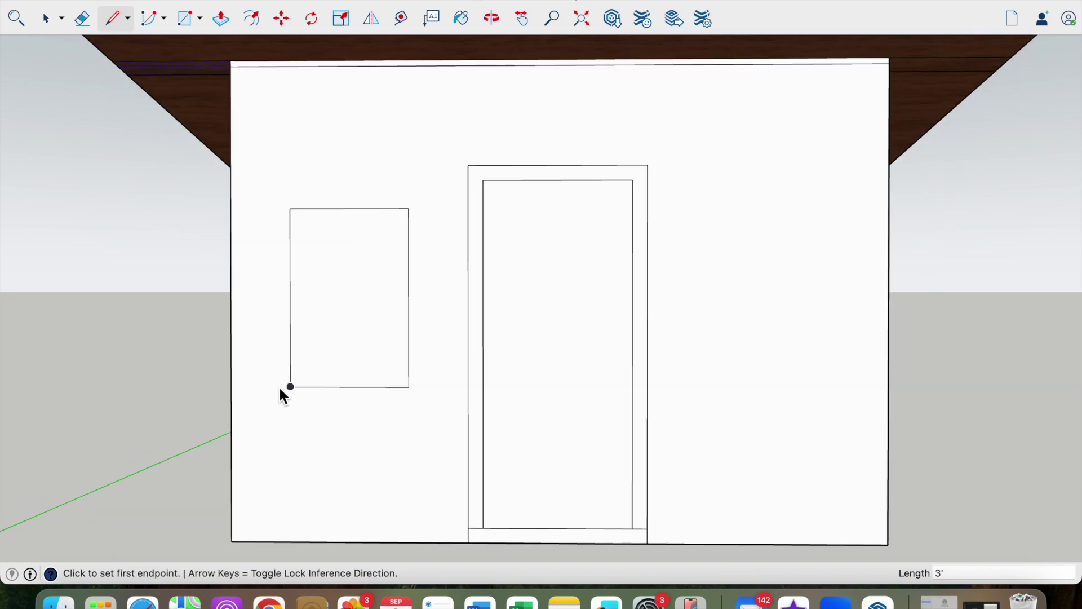
# Draw a vertical guide right of the door up to the left window's bottom level, with 1' horizontal lines to both sides
pyautogui.click(767, 545)
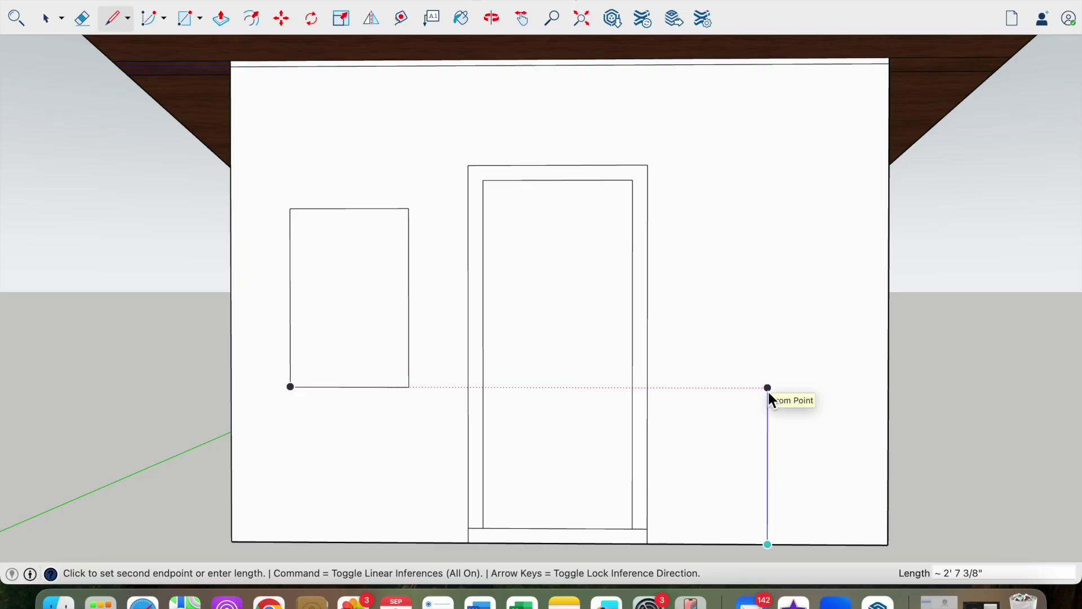
pyautogui.click(769, 391)
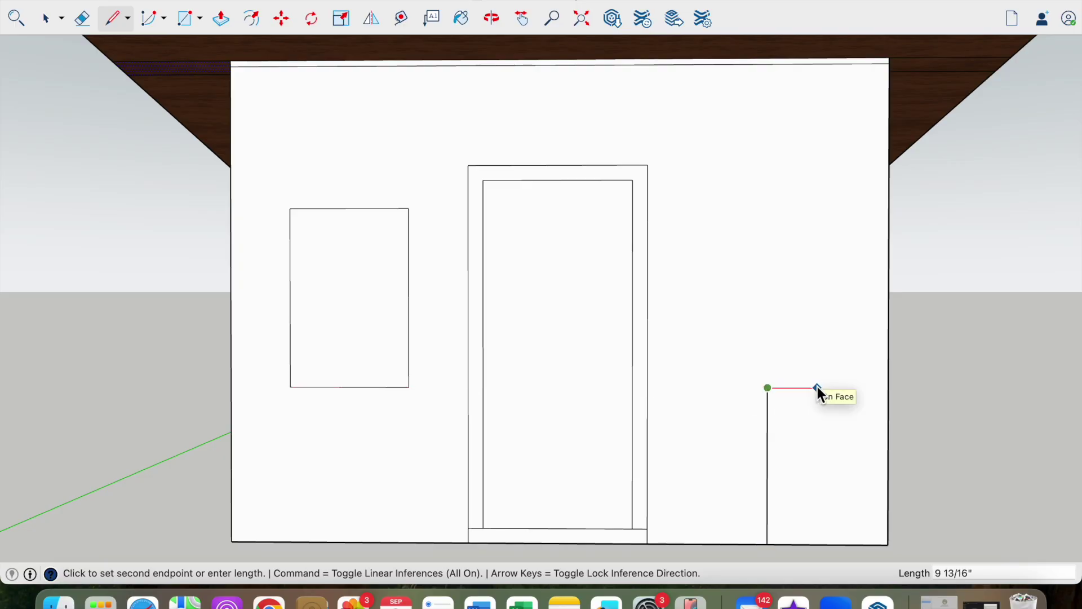
pyautogui.write('12')
pyautogui.press('Return')
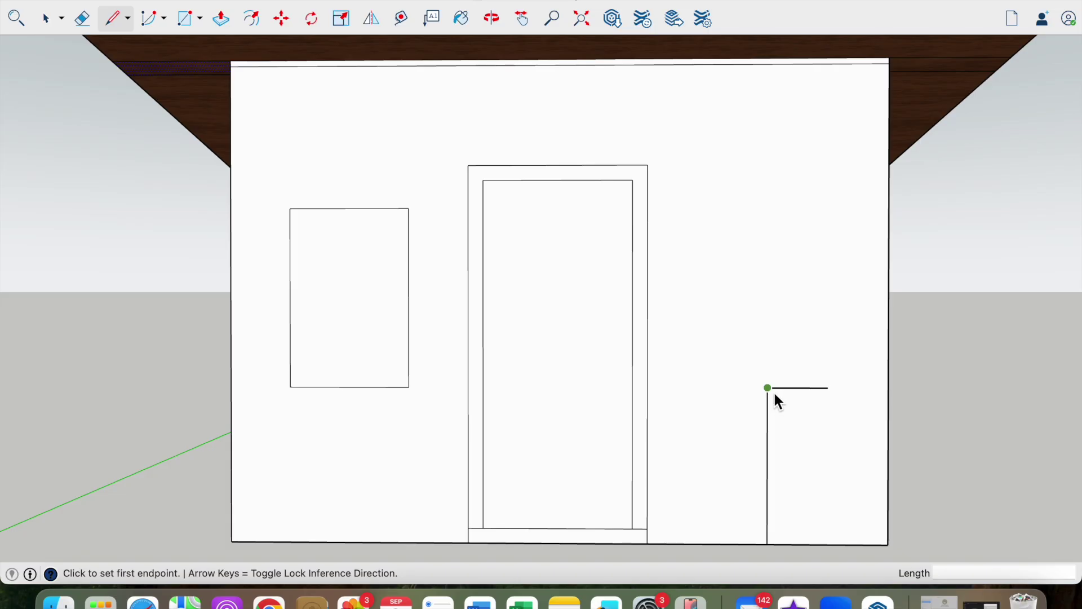
pyautogui.click(768, 388)
pyautogui.write('12')
pyautogui.press('Return')
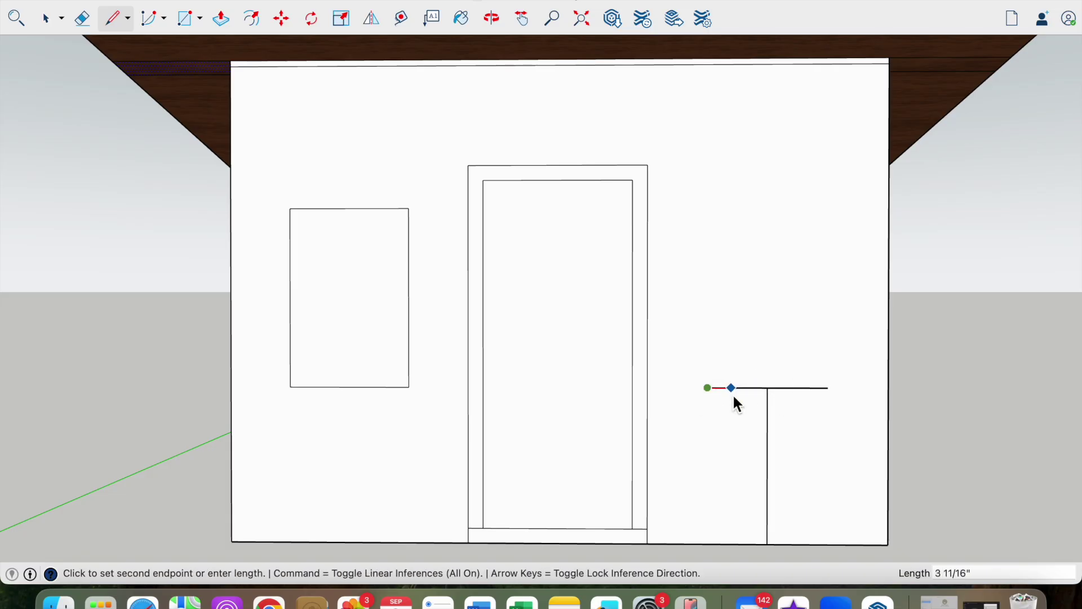
# Complete the right window outline with 3' high sides and a 2' wide top edge
pyautogui.write("3'")
pyautogui.press('Return')
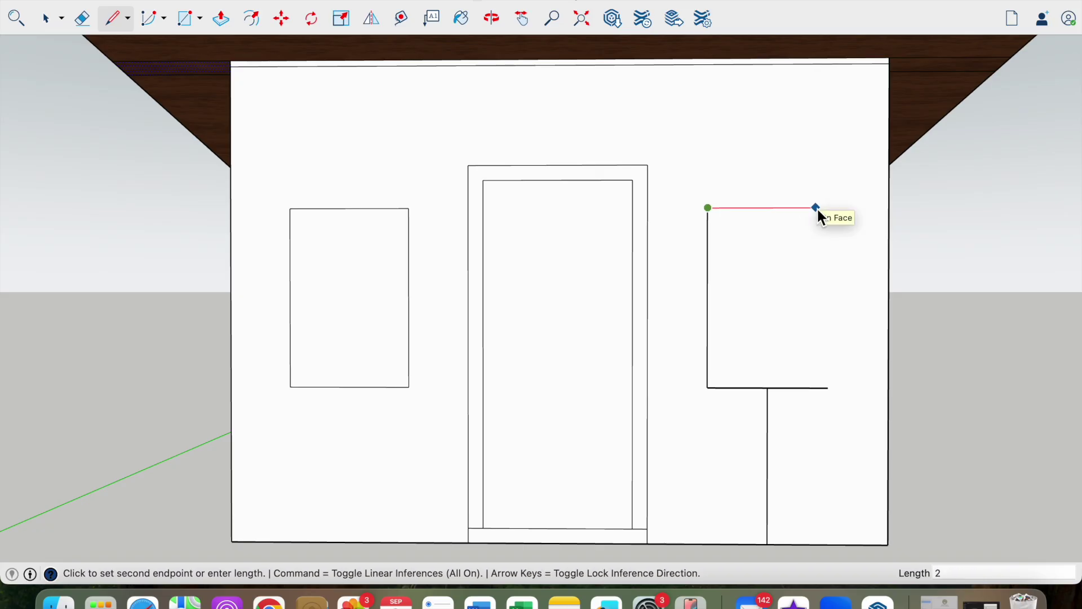
pyautogui.click(817, 207)
pyautogui.click(829, 388)
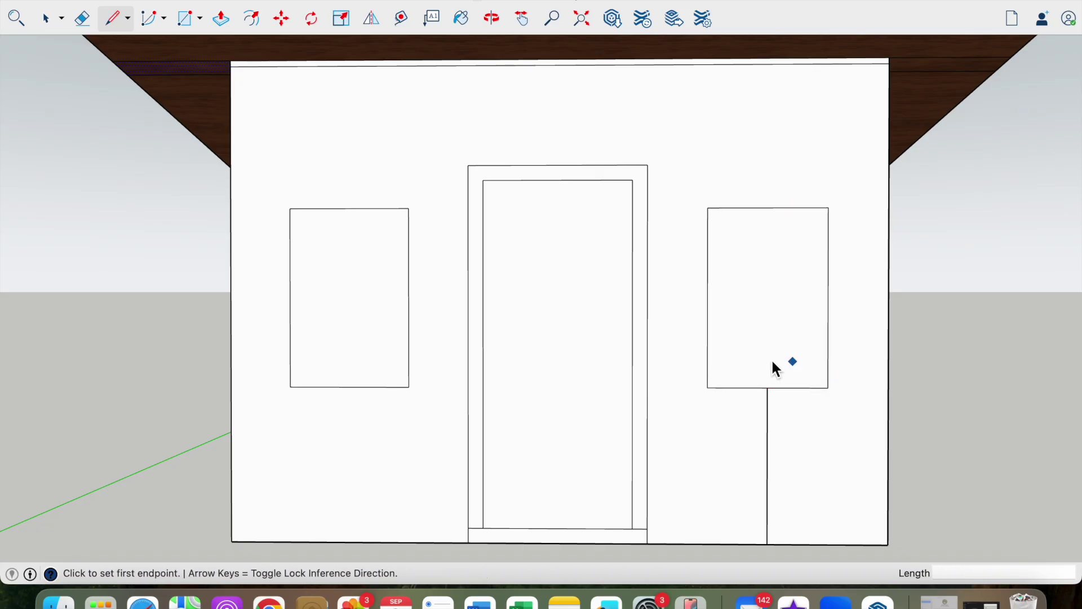
pyautogui.scroll(-3, 733, 494)
# Erase the vertical guide line below the right window
pyautogui.click(50, 26)
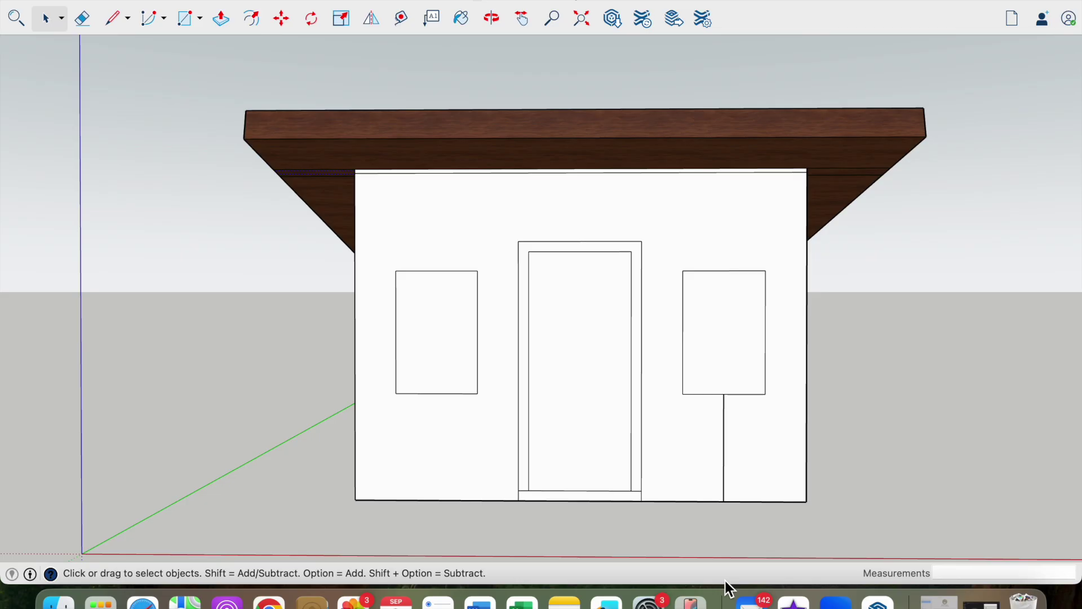
pyautogui.click(726, 451)
pyautogui.rightClick(726, 451)
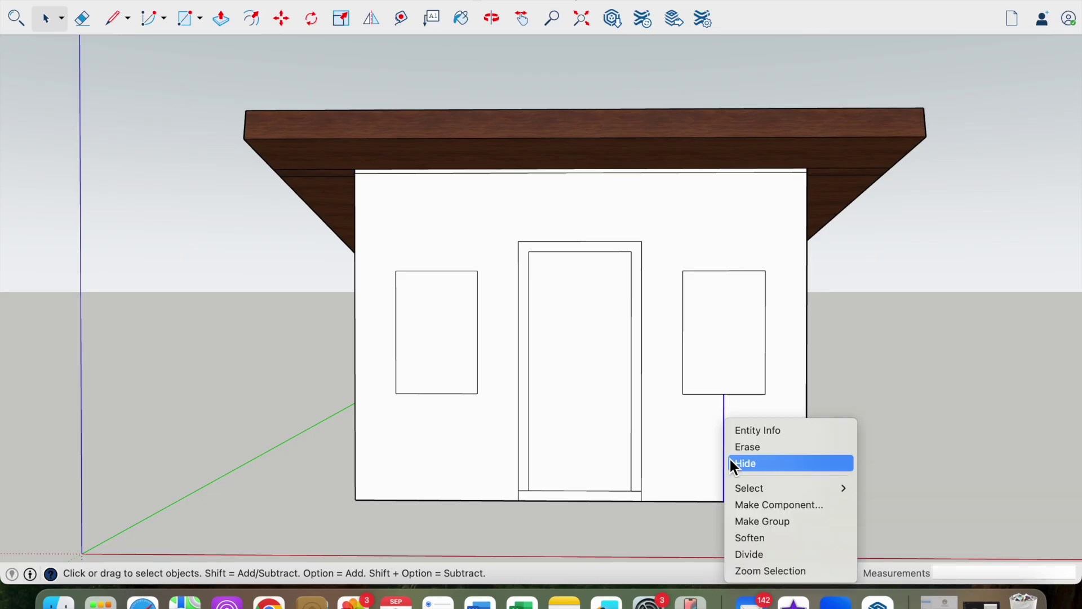
pyautogui.click(743, 445)
pyautogui.scroll(-3, 716, 447)
pyautogui.scroll(5, 648, 446)
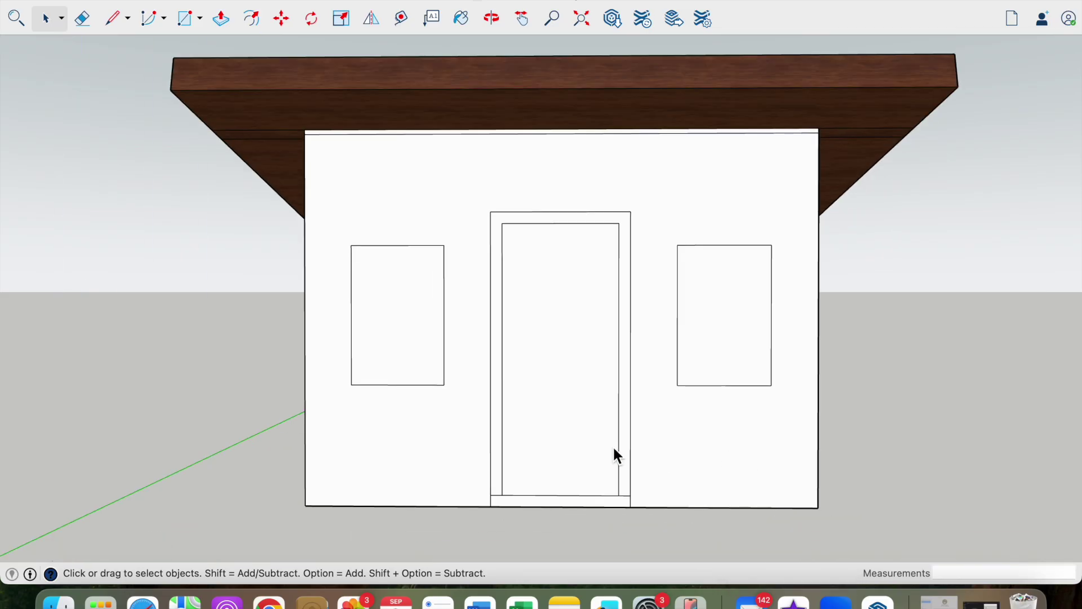
# Offset both window outlines outward by 3" to form their frames
pyautogui.click(254, 21)
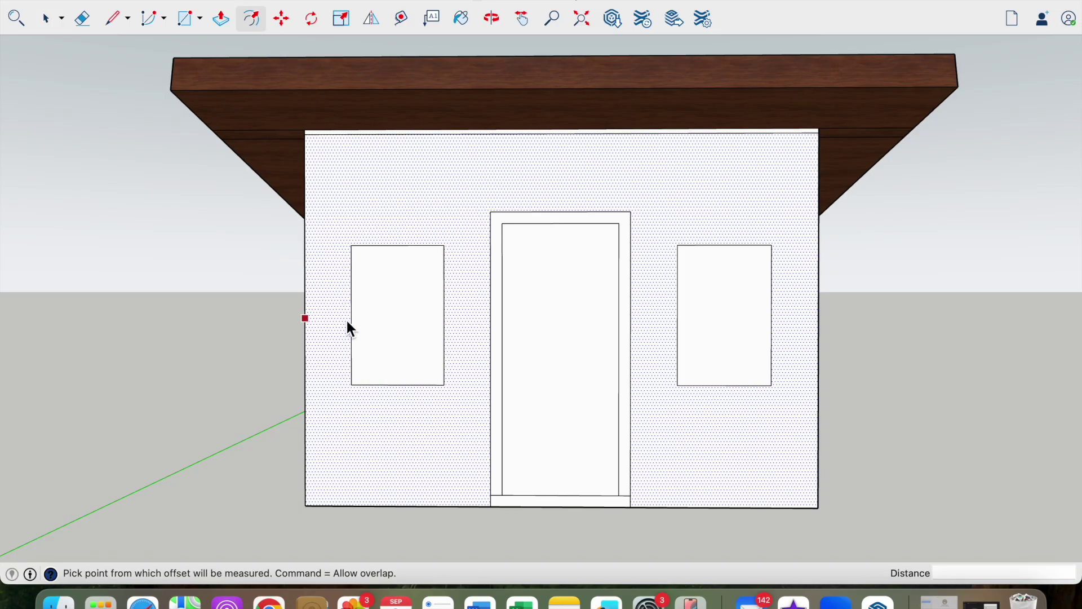
pyautogui.click(368, 318)
pyautogui.click(337, 307)
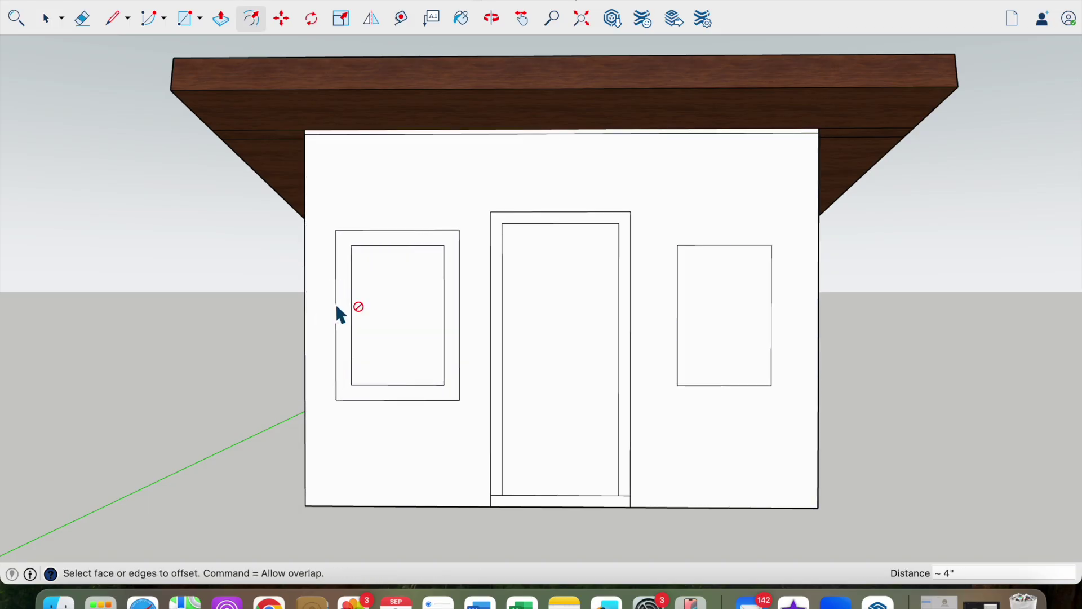
pyautogui.click(336, 303)
pyautogui.click(683, 338)
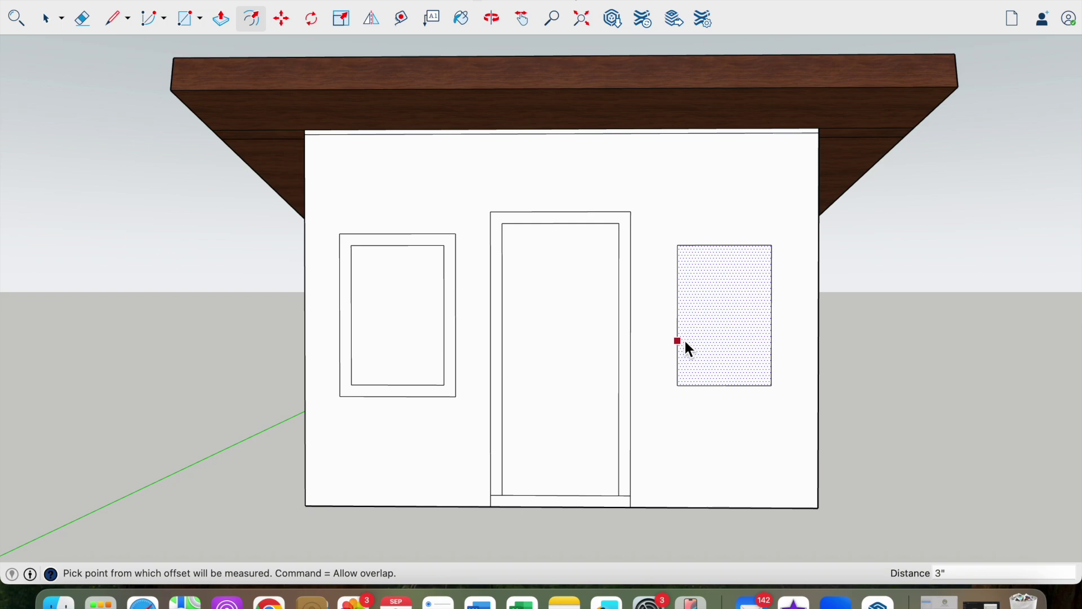
pyautogui.click(677, 337)
pyautogui.click(666, 330)
pyautogui.click(668, 332)
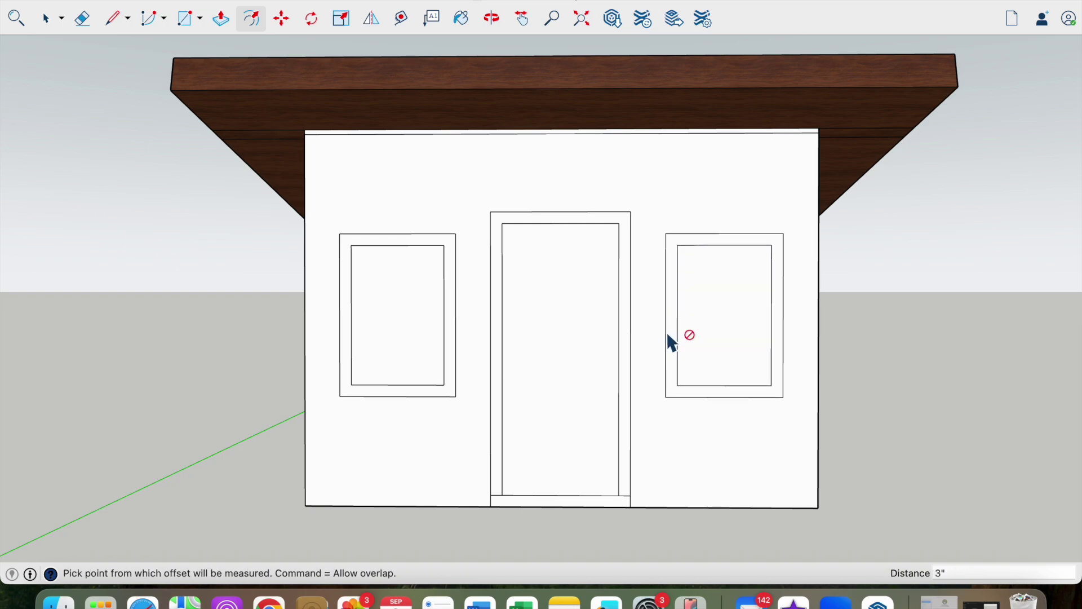
pyautogui.press('Escape')
# Draw horizontal lines at the window openings' bottom level from the wall's left edge to the window frame and on to the door frame
pyautogui.scroll(-5, 570, 509)
pyautogui.moveTo(569, 510); pyautogui.dragTo(685, 479, button='middle')
pyautogui.scroll(3, 685, 479)
pyautogui.moveTo(624, 492)
pyautogui.mouseDown(button='middle')
pyautogui.moveTo(676, 483)
pyautogui.moveTo(616, 503)
pyautogui.mouseUp(button='middle')
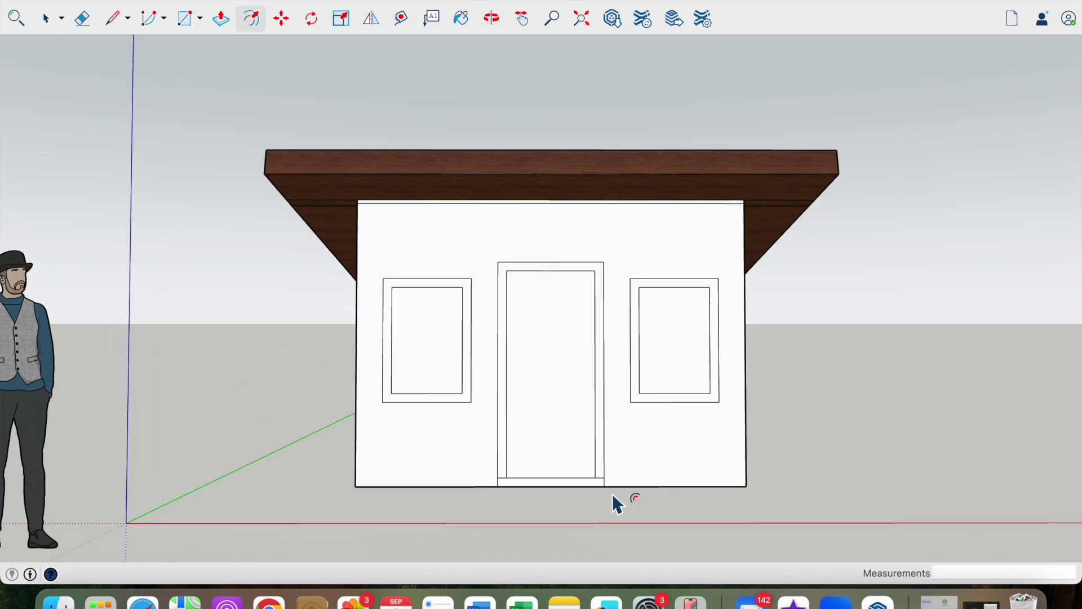
pyautogui.scroll(3, 617, 503)
pyautogui.click(460, 461)
pyautogui.click(118, 18)
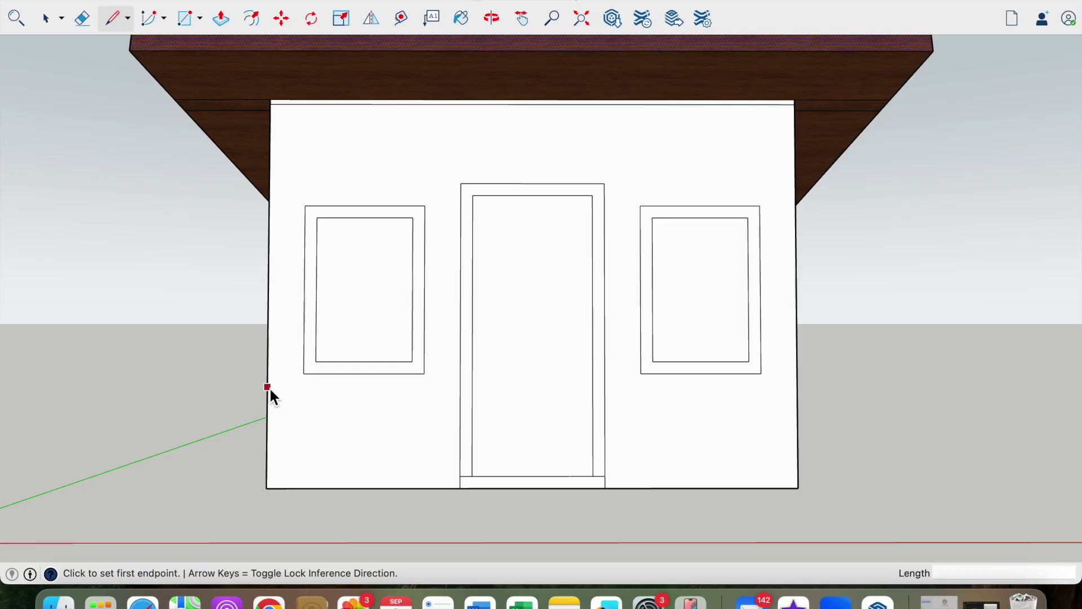
pyautogui.click(269, 361)
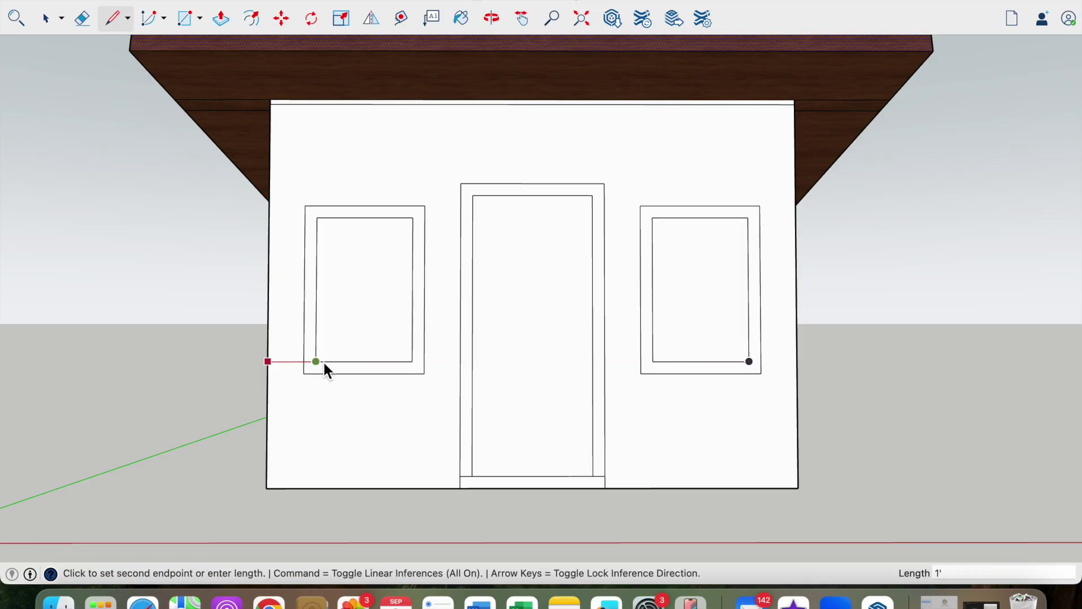
pyautogui.click(305, 361)
pyautogui.click(425, 361)
pyautogui.click(461, 361)
# Continue the horizontal line at the same level from the door frame to the right window frame and on to the wall's right edge
pyautogui.click(605, 361)
pyautogui.click(640, 362)
pyautogui.click(768, 363)
pyautogui.click(796, 363)
pyautogui.scroll(-3, 608, 429)
pyautogui.scroll(3, 543, 429)
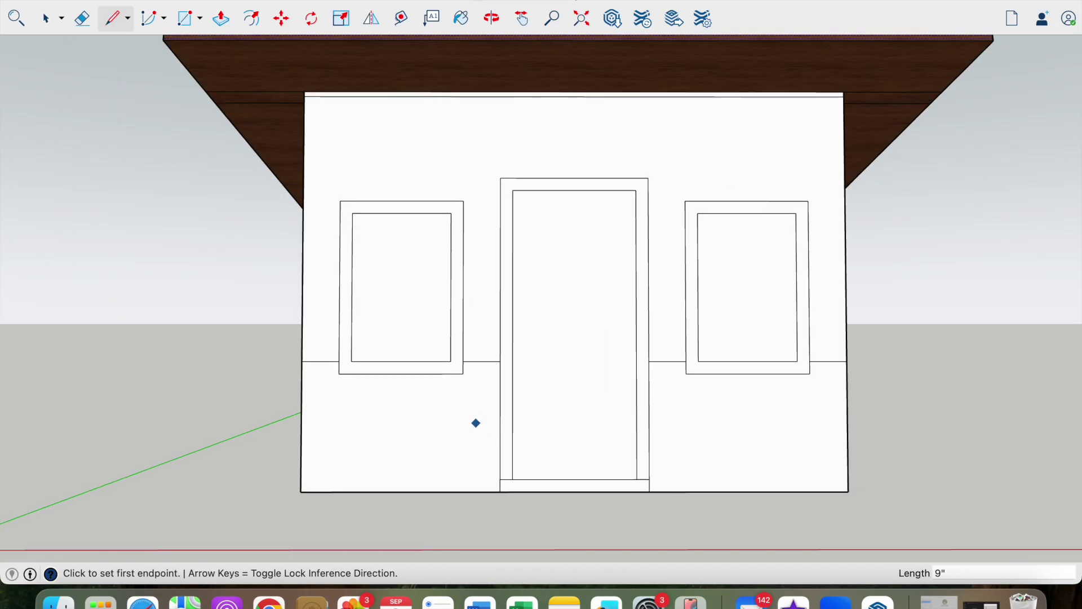
# Paint both window frames, the door frame and the door threshold with the dark reddish-brown wood material
pyautogui.moveTo(476, 422); pyautogui.dragTo(502, 433, button='middle')
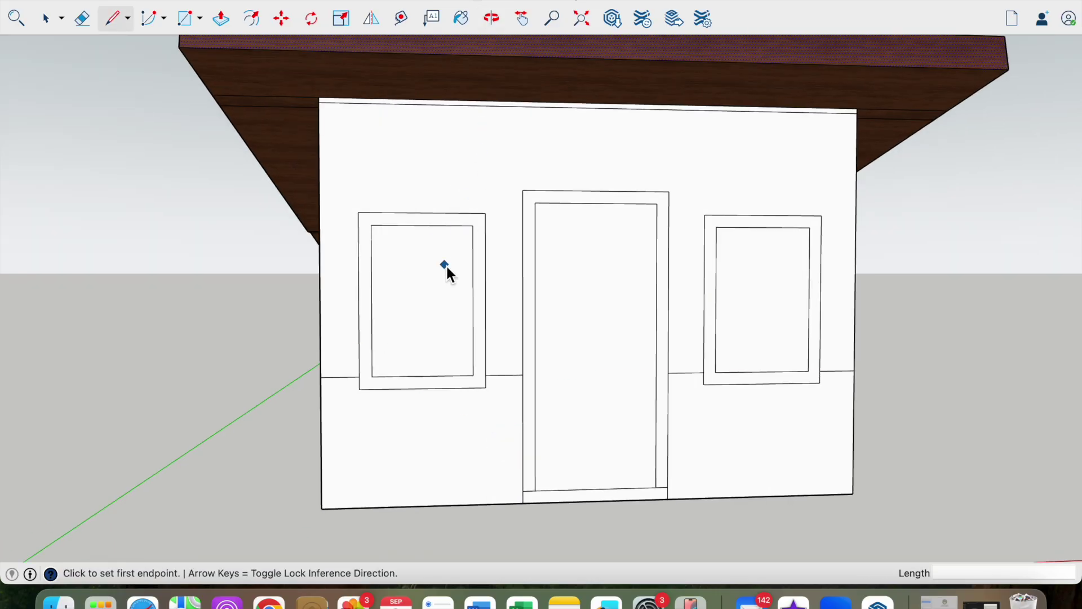
pyautogui.click(462, 19)
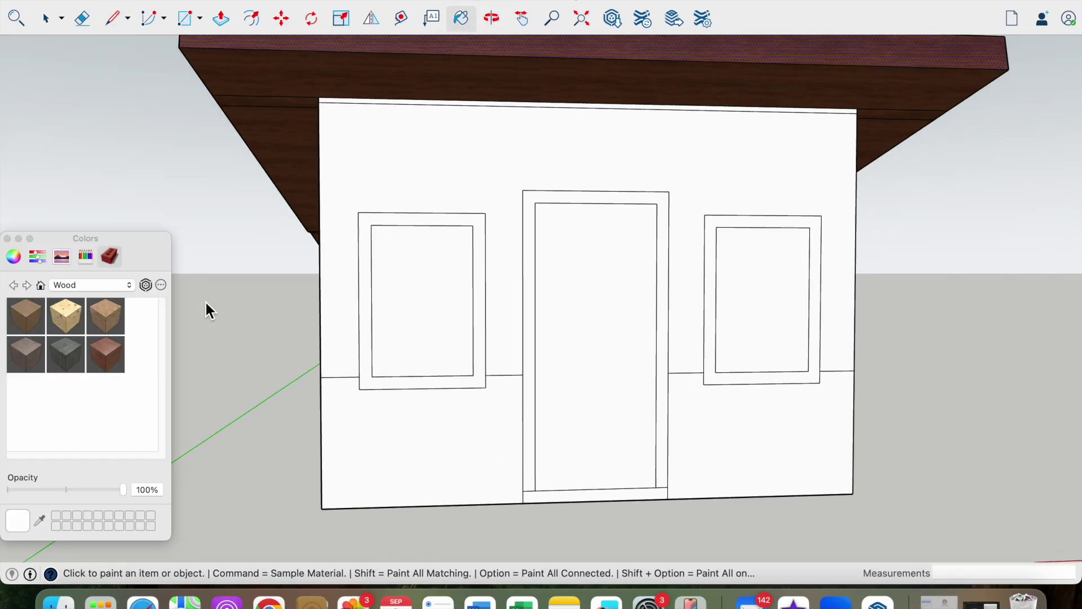
pyautogui.click(129, 286)
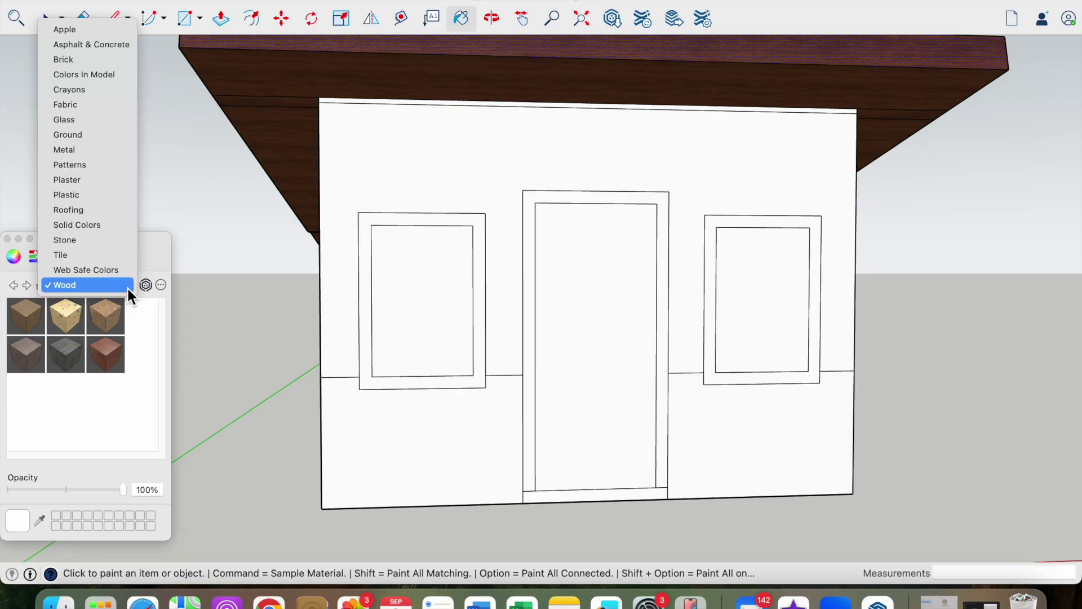
pyautogui.click(120, 360)
pyautogui.click(114, 356)
pyautogui.click(367, 350)
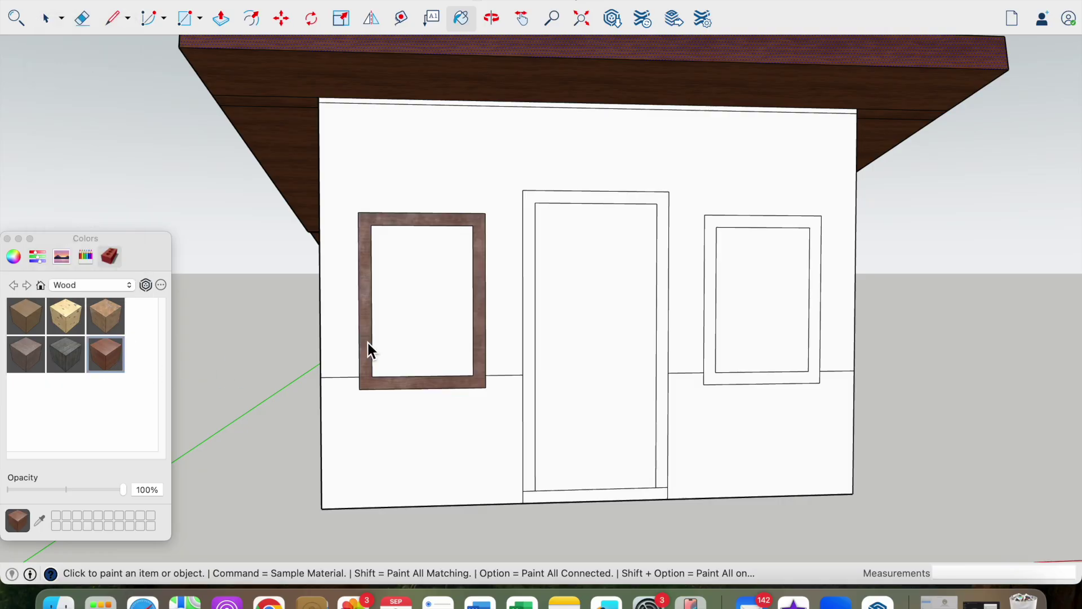
pyautogui.click(712, 377)
pyautogui.click(667, 389)
pyautogui.click(620, 496)
# Extrude the left window's frame outward 2" from the front wall
pyautogui.moveTo(620, 496)
pyautogui.mouseDown(button='middle')
pyautogui.moveTo(495, 354)
pyautogui.moveTo(459, 68)
pyautogui.mouseUp(button='middle')
pyautogui.scroll(3, 495, 353)
pyautogui.click(221, 19)
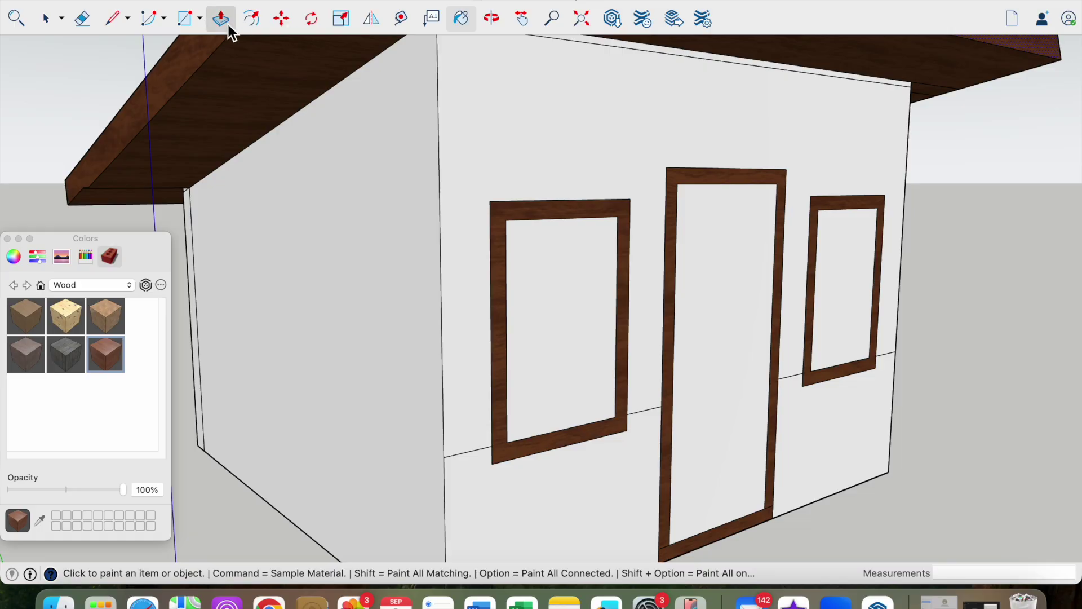
pyautogui.click(501, 343)
pyautogui.click(500, 350)
pyautogui.click(502, 349)
pyautogui.click(505, 352)
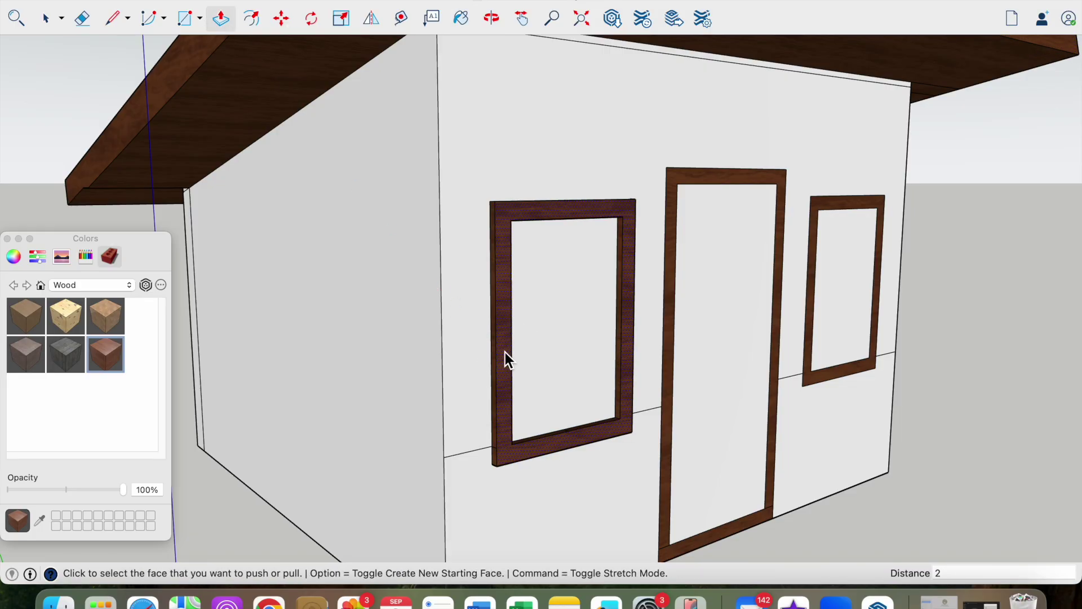
pyautogui.write('2')
pyautogui.press('Return')
# Extrude the right window's frame and the door frame outward by the same 2"
pyautogui.doubleClick(810, 336)
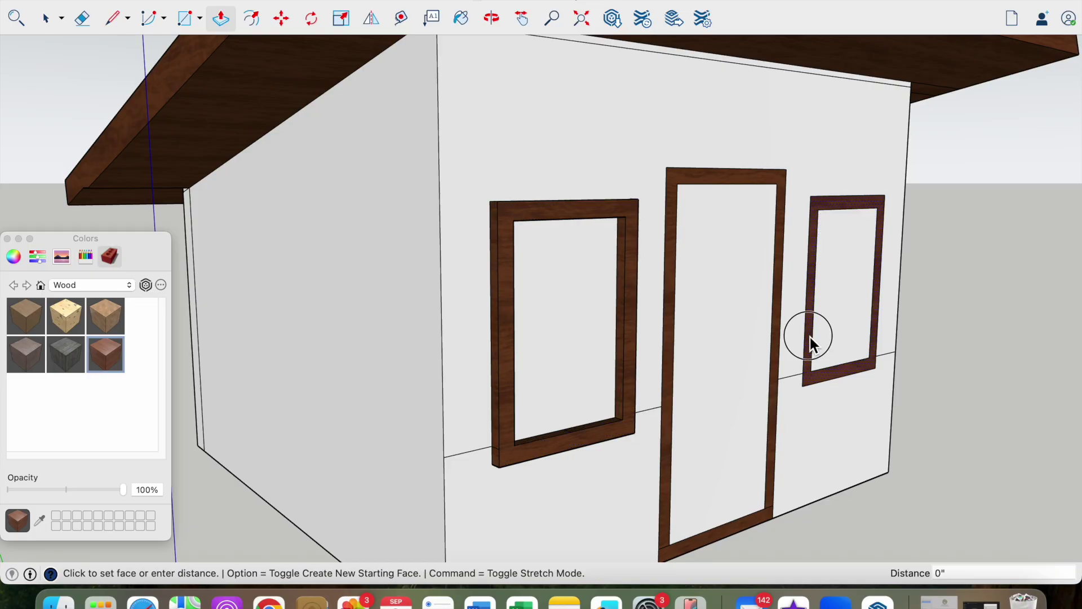
pyautogui.click(816, 342)
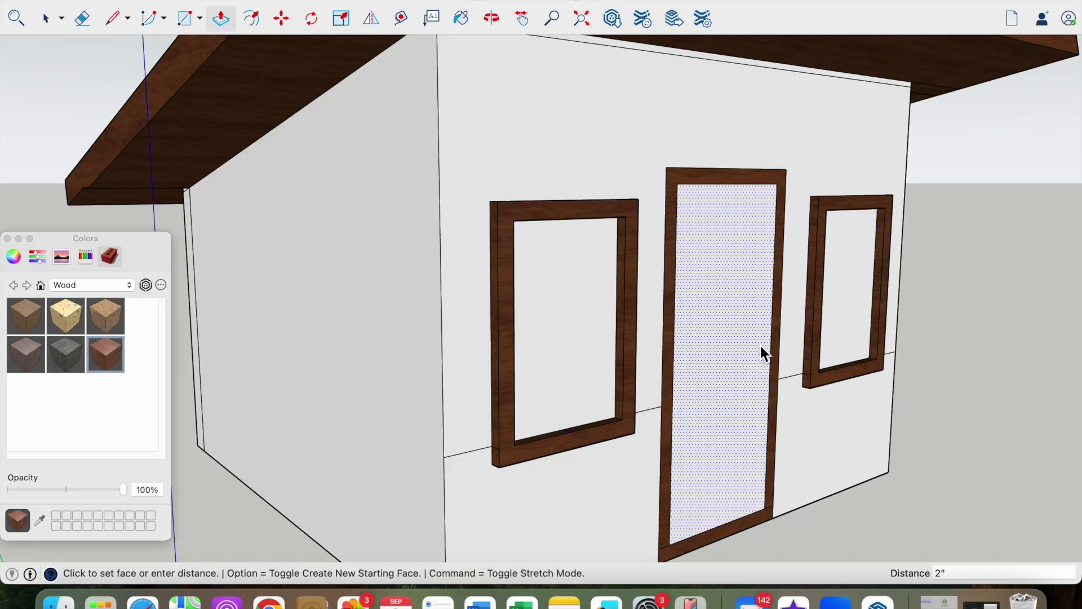
pyautogui.doubleClick(669, 353)
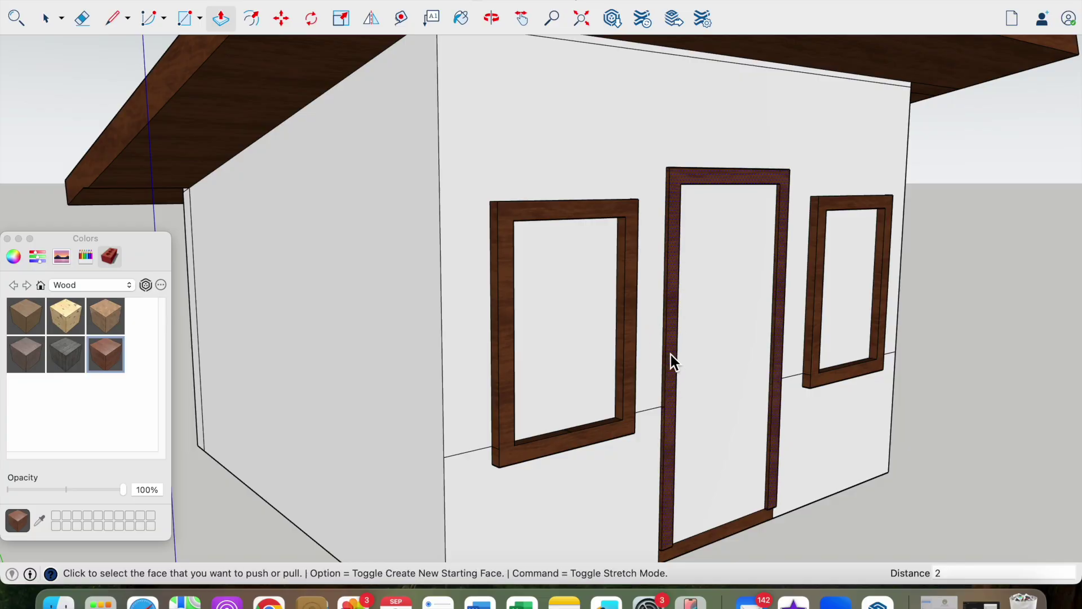
pyautogui.click(670, 353)
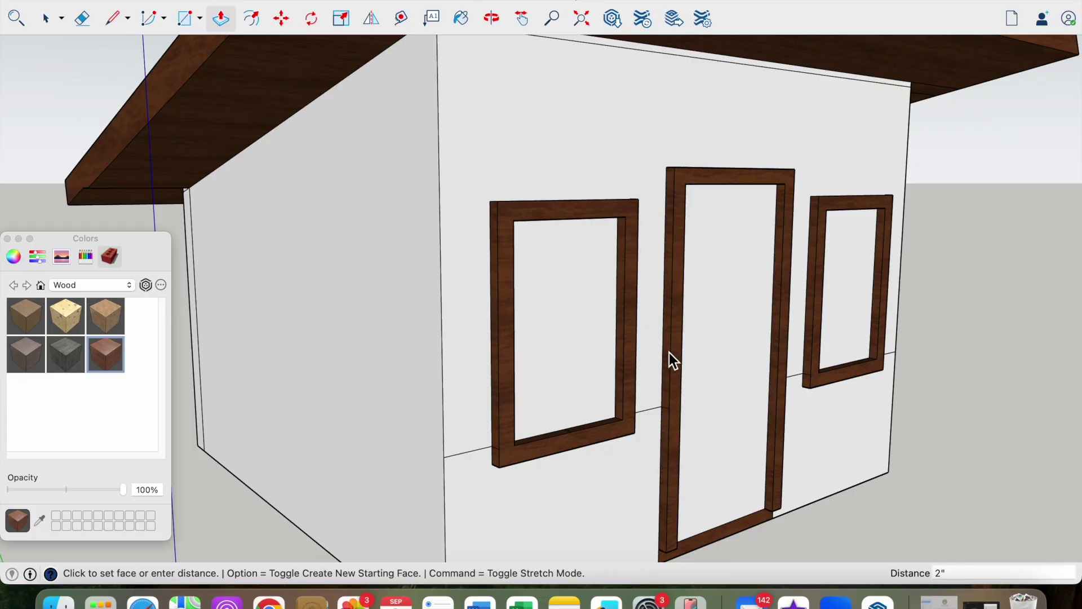
# Extrude the threshold at the foot of the door outward so it projects beyond the door frame
pyautogui.click(720, 540)
pyautogui.click(734, 539)
pyautogui.click(736, 540)
# Paint the lower front wall sections on both sides of the door with the dark red brick material
pyautogui.moveTo(699, 449); pyautogui.dragTo(587, 434, button='middle')
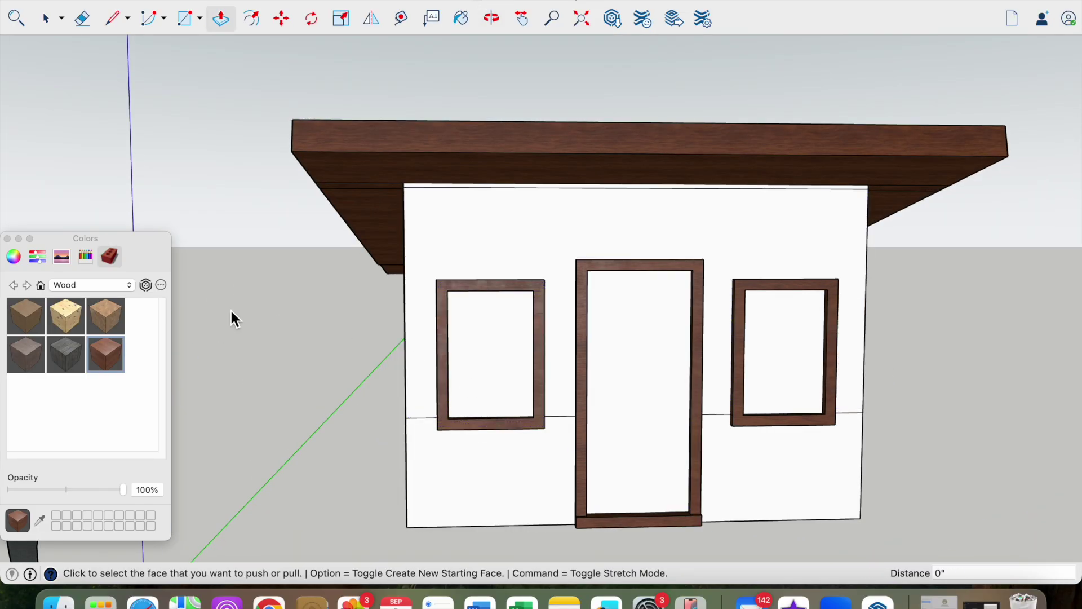
pyautogui.click(129, 286)
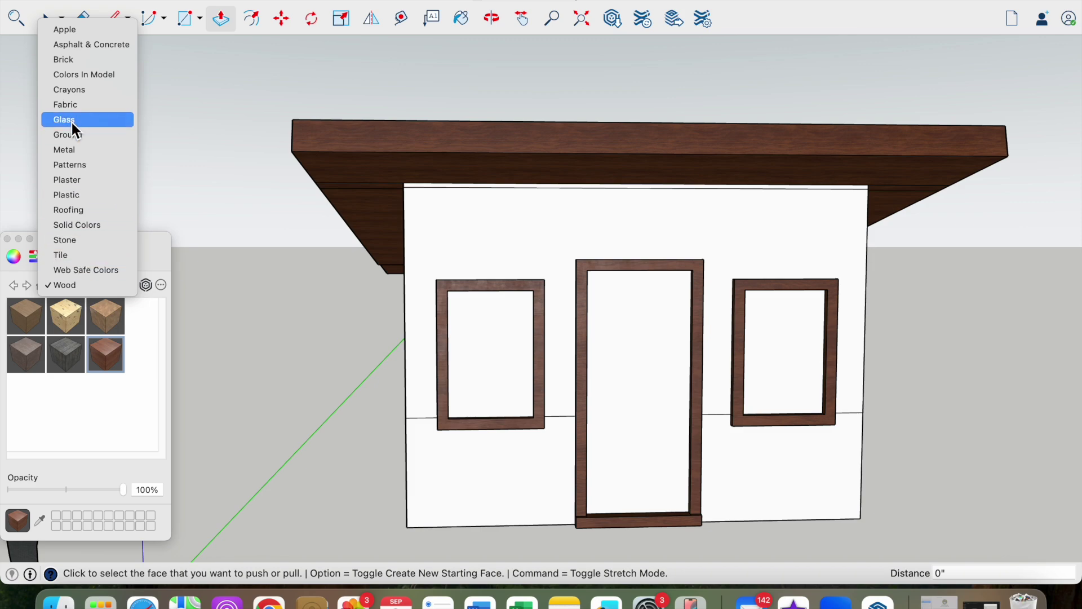
pyautogui.click(84, 61)
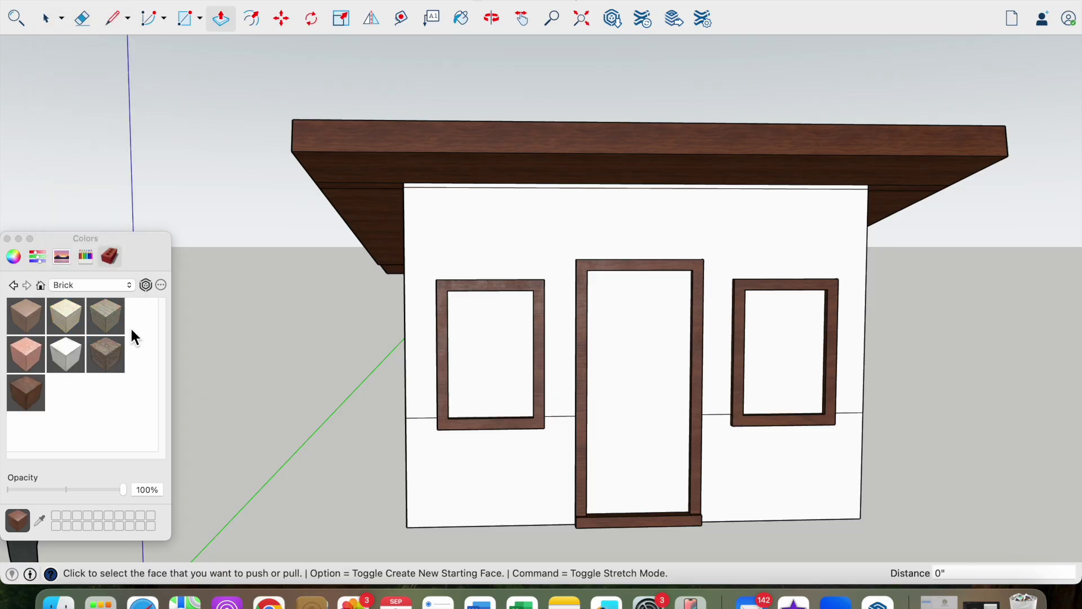
pyautogui.click(41, 390)
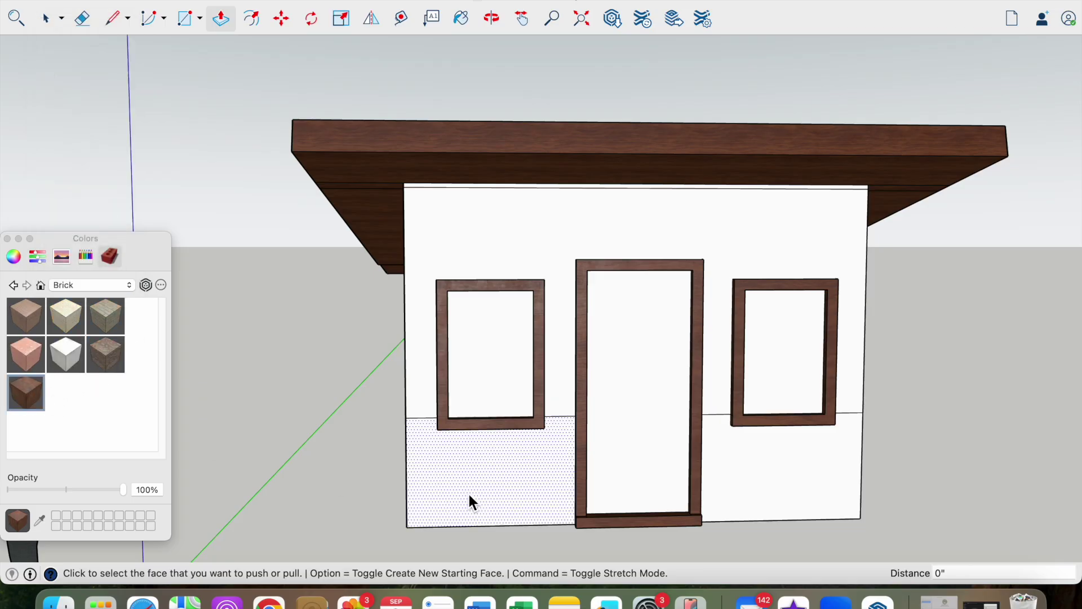
pyautogui.click(476, 471)
pyautogui.click(742, 488)
# Extrude both brick wall sections outward 2" from the front wall
pyautogui.moveTo(742, 488)
pyautogui.mouseDown(button='middle')
pyautogui.moveTo(484, 512)
pyautogui.moveTo(565, 491)
pyautogui.mouseUp(button='middle')
pyautogui.scroll(5, 547, 490)
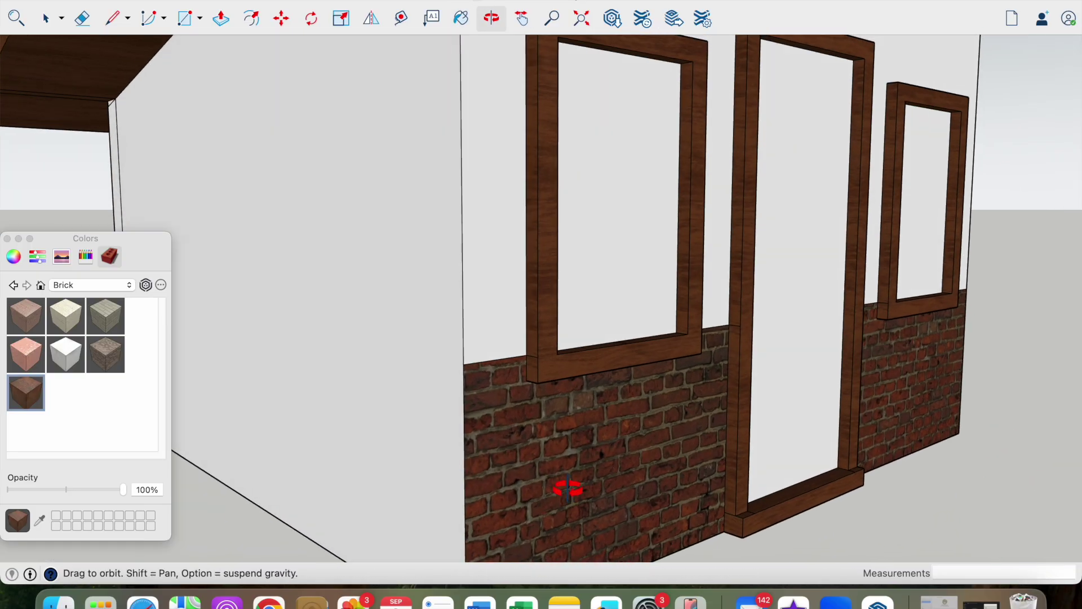
pyautogui.press('p')
pyautogui.click(538, 419)
pyautogui.click(549, 428)
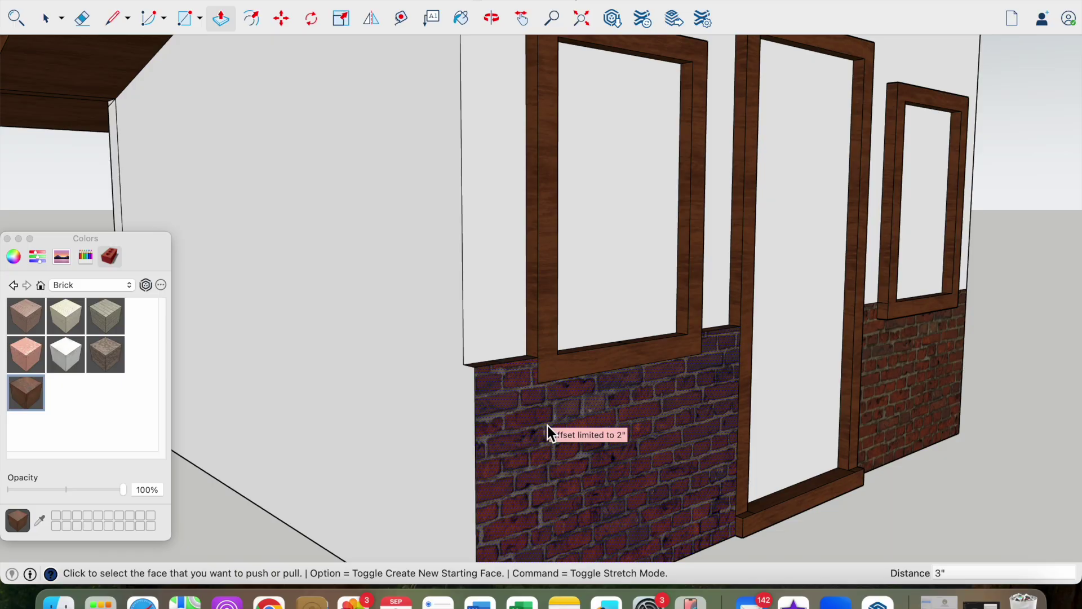
pyautogui.click(548, 427)
pyautogui.click(894, 401)
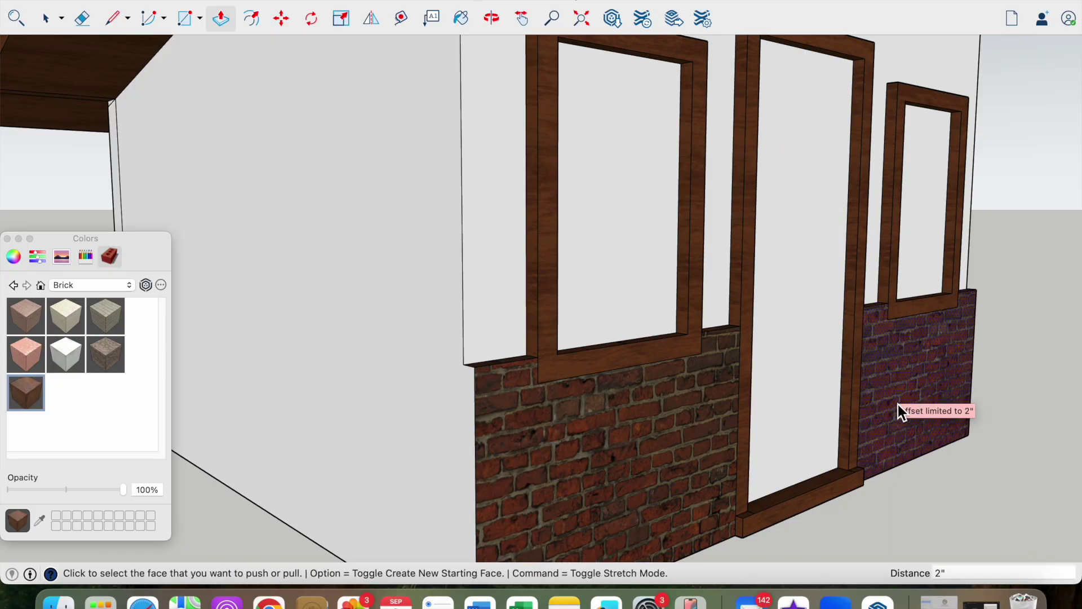
pyautogui.click(896, 401)
# Separate the brick section's end strip from the left side wall with a vertical line and paint it dark red brick
pyautogui.moveTo(813, 402); pyautogui.dragTo(719, 424, button='middle')
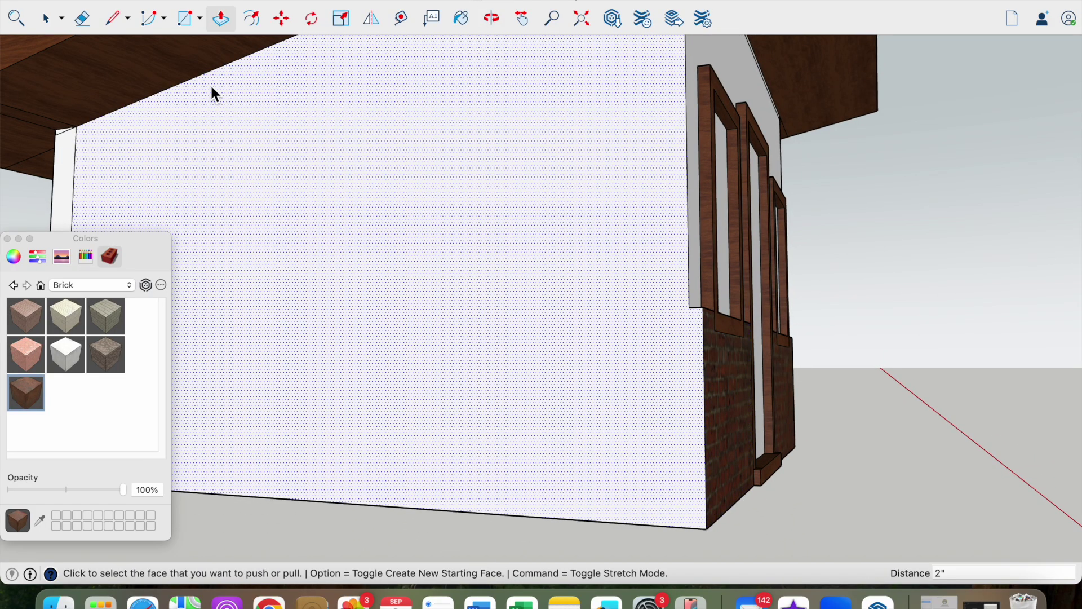
pyautogui.click(116, 18)
pyautogui.click(688, 308)
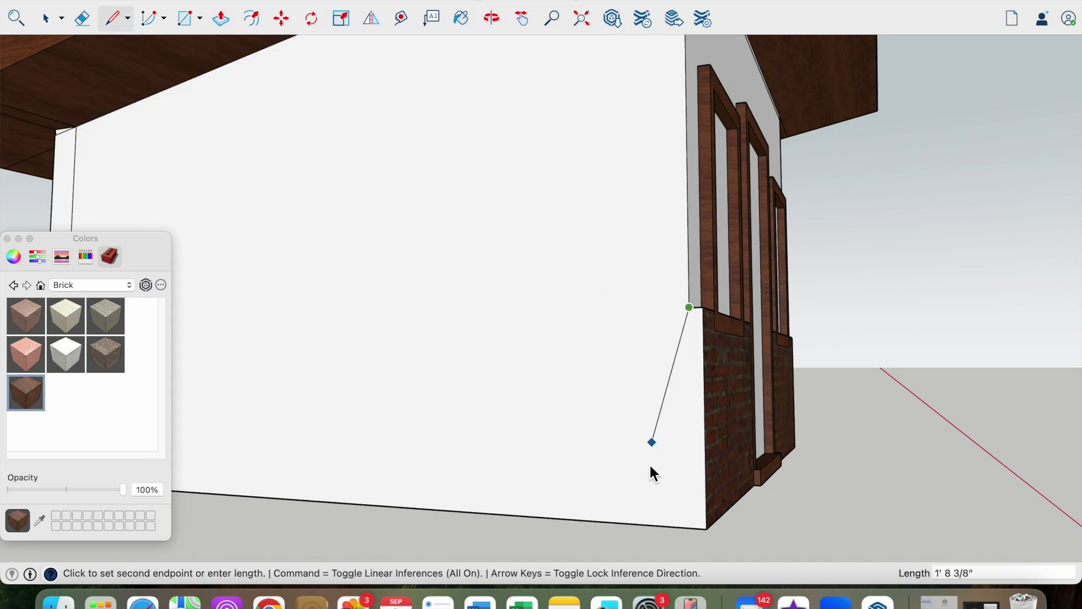
pyautogui.click(693, 528)
pyautogui.click(24, 396)
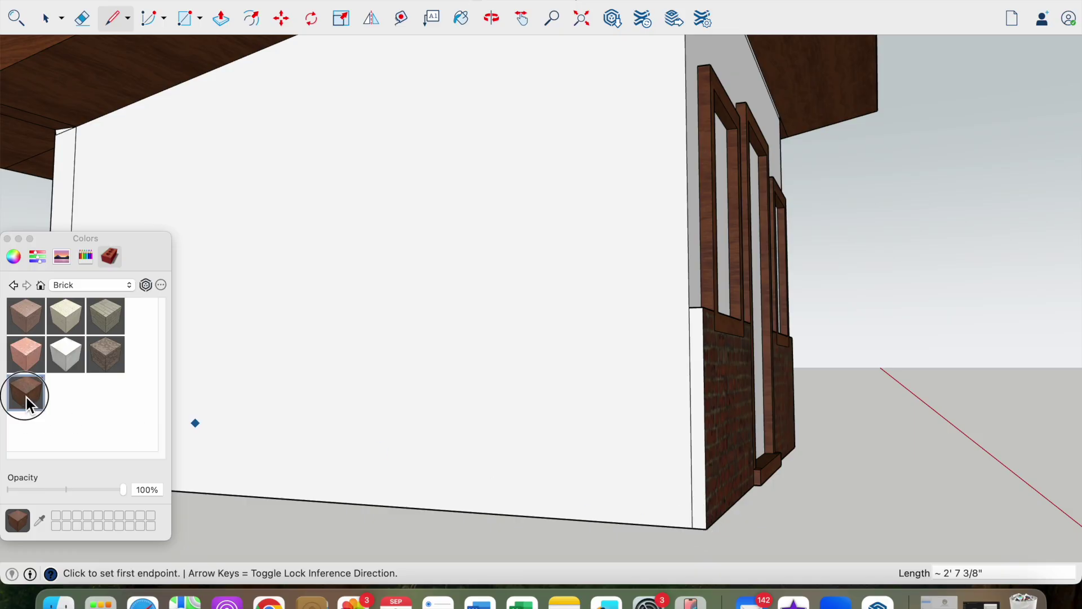
pyautogui.click(461, 20)
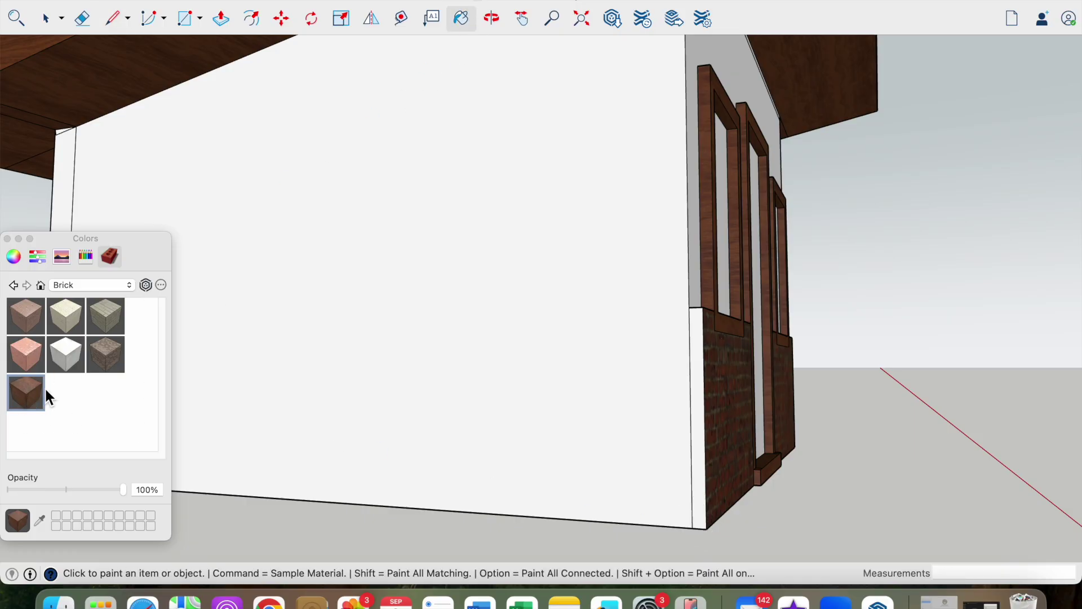
pyautogui.click(699, 434)
# Divide the brick section's end strip from the right side wall with a vertical line and paint it the same brick
pyautogui.moveTo(723, 404)
pyautogui.mouseDown(button='middle')
pyautogui.moveTo(639, 510)
pyautogui.moveTo(535, 443)
pyautogui.moveTo(724, 449)
pyautogui.moveTo(616, 411)
pyautogui.moveTo(563, 355)
pyautogui.mouseUp(button='middle')
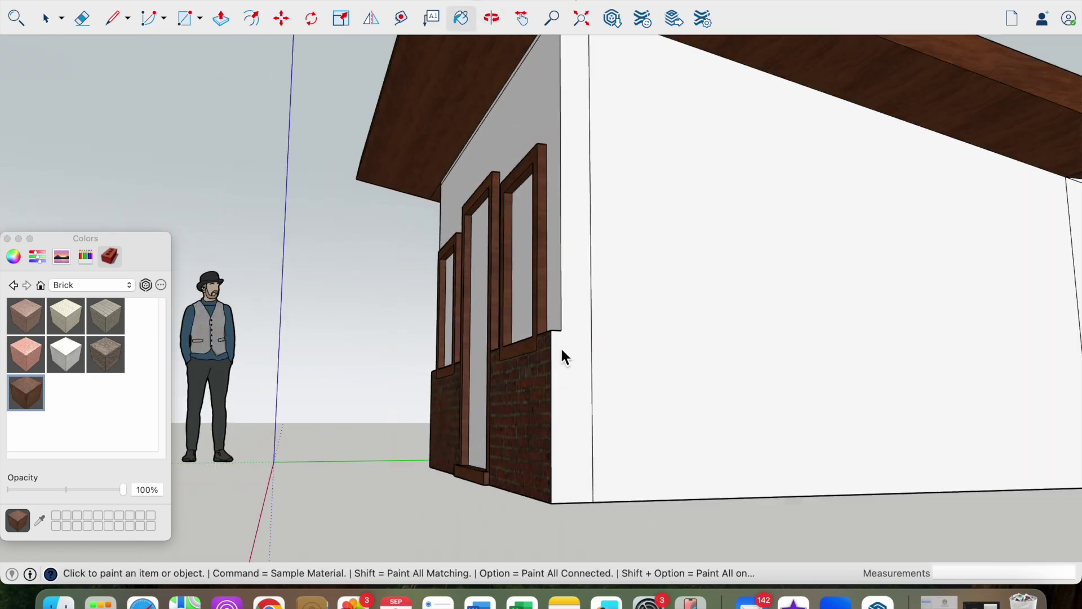
pyautogui.click(111, 20)
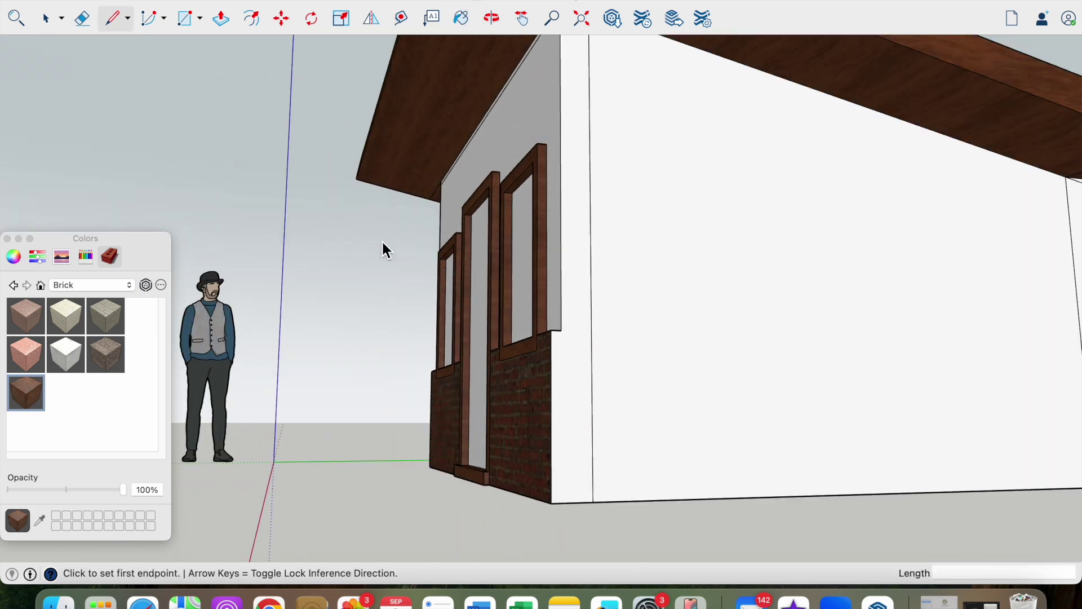
pyautogui.click(563, 333)
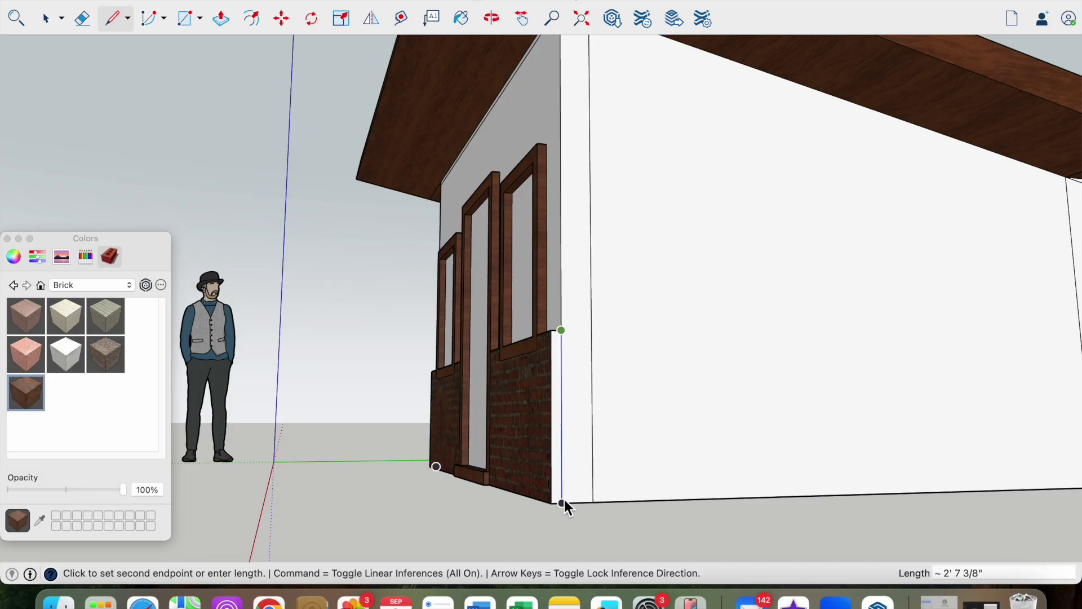
pyautogui.click(563, 500)
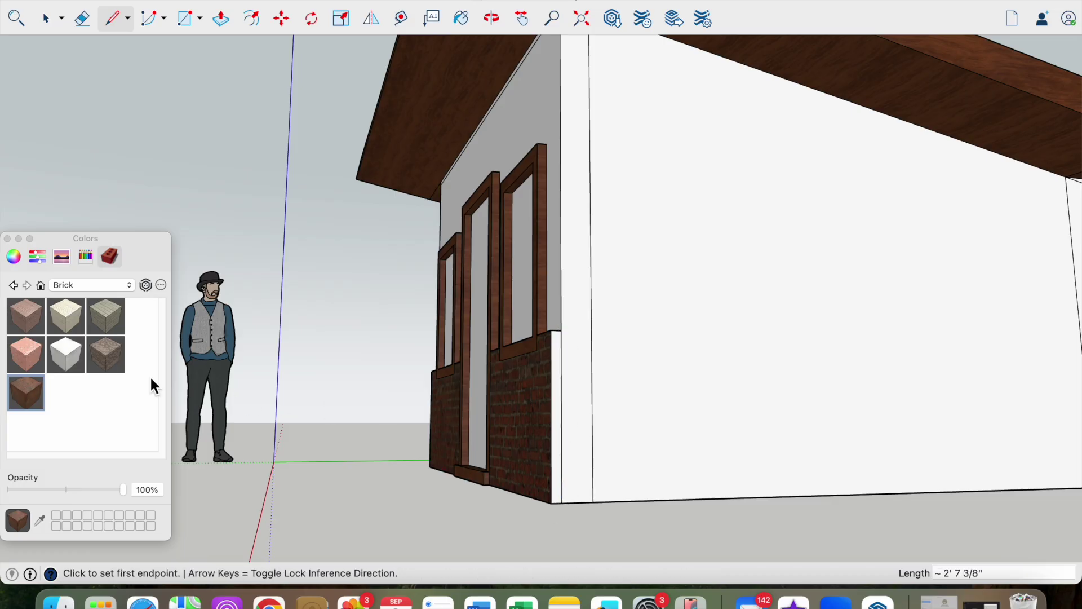
pyautogui.click(459, 19)
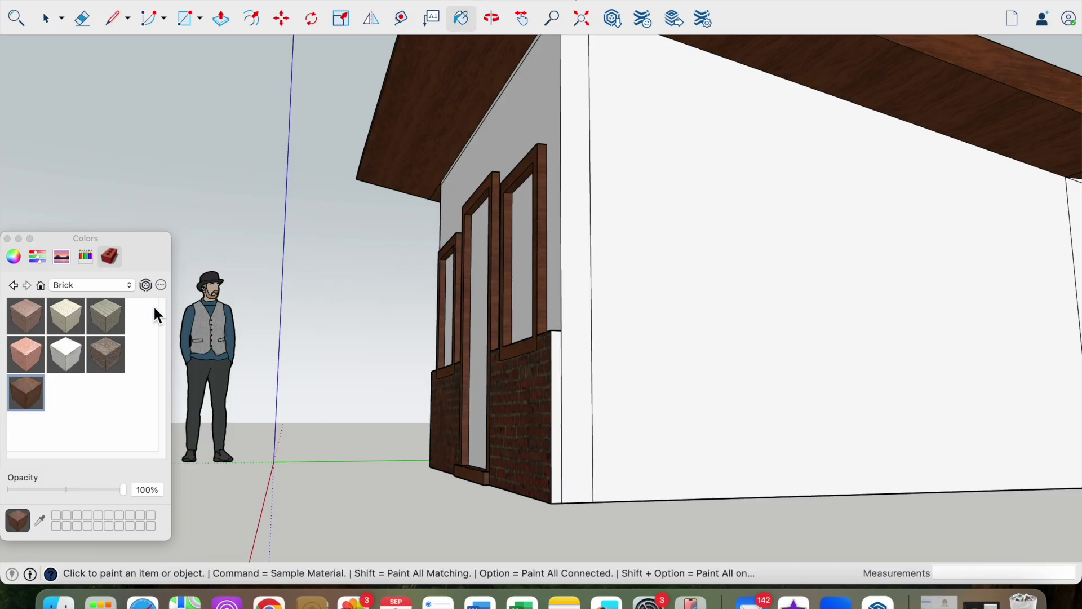
pyautogui.click(559, 439)
pyautogui.moveTo(484, 415); pyautogui.dragTo(747, 438, button='middle')
pyautogui.scroll(-3, 627, 442)
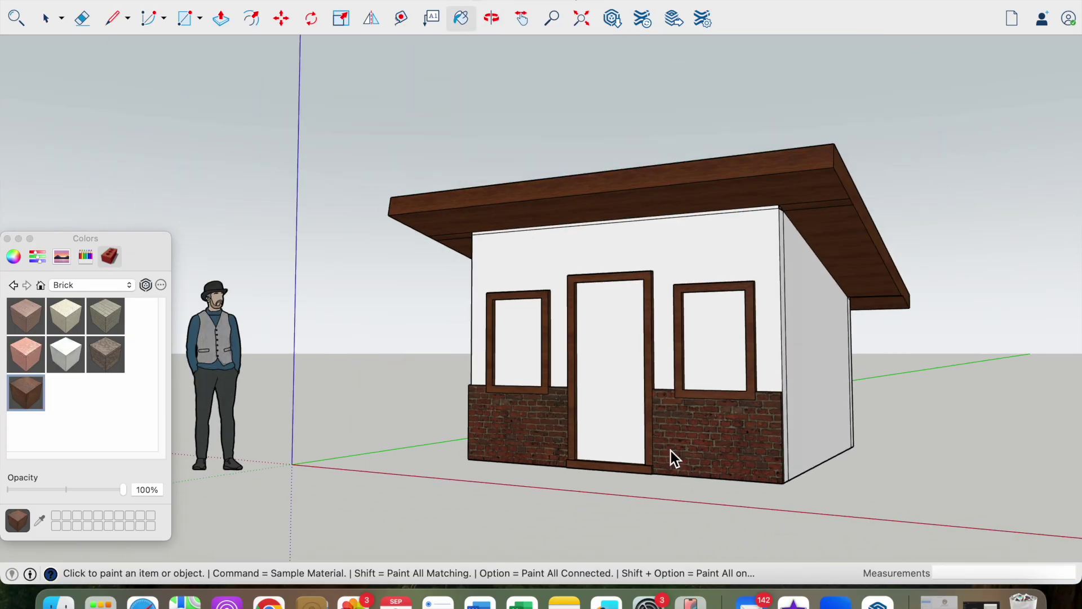
pyautogui.moveTo(628, 445); pyautogui.dragTo(809, 453, button='middle')
pyautogui.scroll(3, 696, 377)
pyautogui.moveTo(695, 377); pyautogui.dragTo(683, 389, button='middle')
pyautogui.click(129, 286)
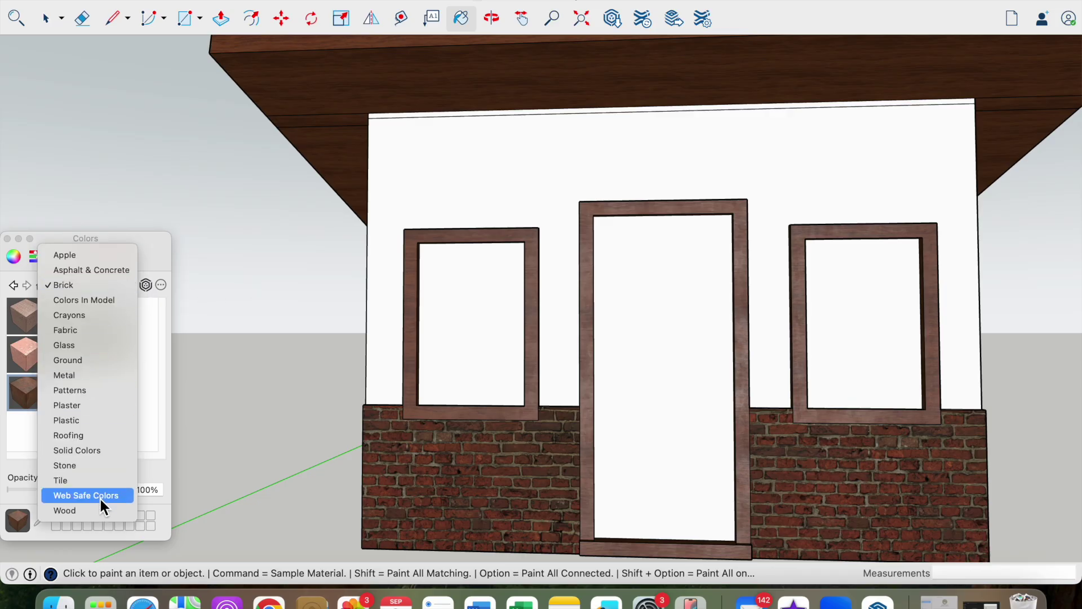
pyautogui.press('Escape')
# Draw a square of about 3" by 3" for the handle near the door's right edge, roughly level with the window sills
pyautogui.moveTo(700, 411)
pyautogui.mouseDown(button='middle')
pyautogui.moveTo(765, 424)
pyautogui.moveTo(831, 394)
pyautogui.mouseUp(button='middle')
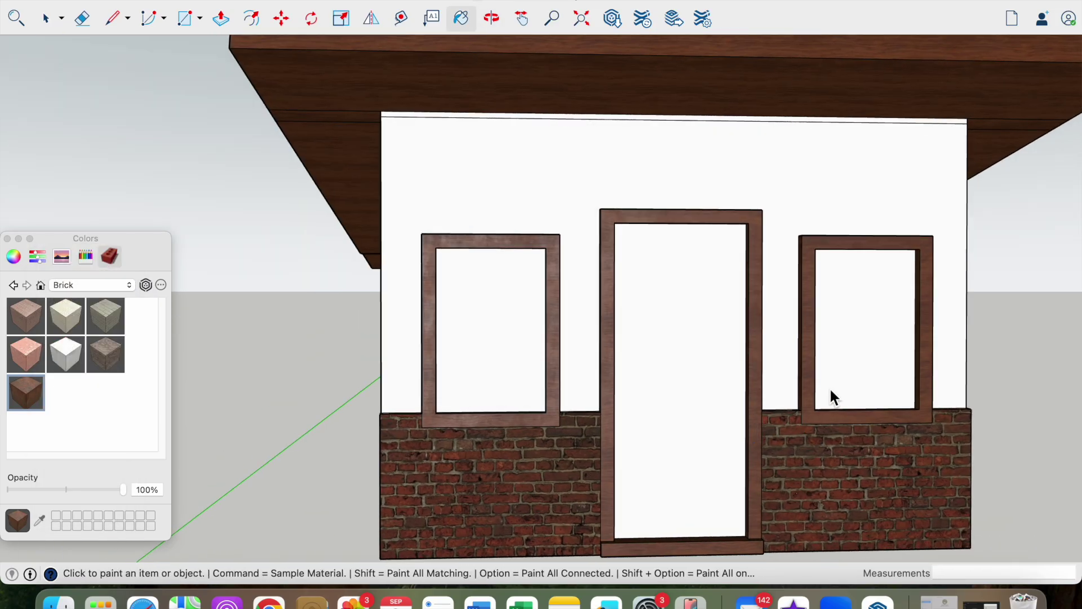
pyautogui.scroll(5, 739, 411)
pyautogui.moveTo(737, 418)
pyautogui.mouseDown(button='middle')
pyautogui.moveTo(752, 425)
pyautogui.moveTo(698, 417)
pyautogui.mouseUp(button='middle')
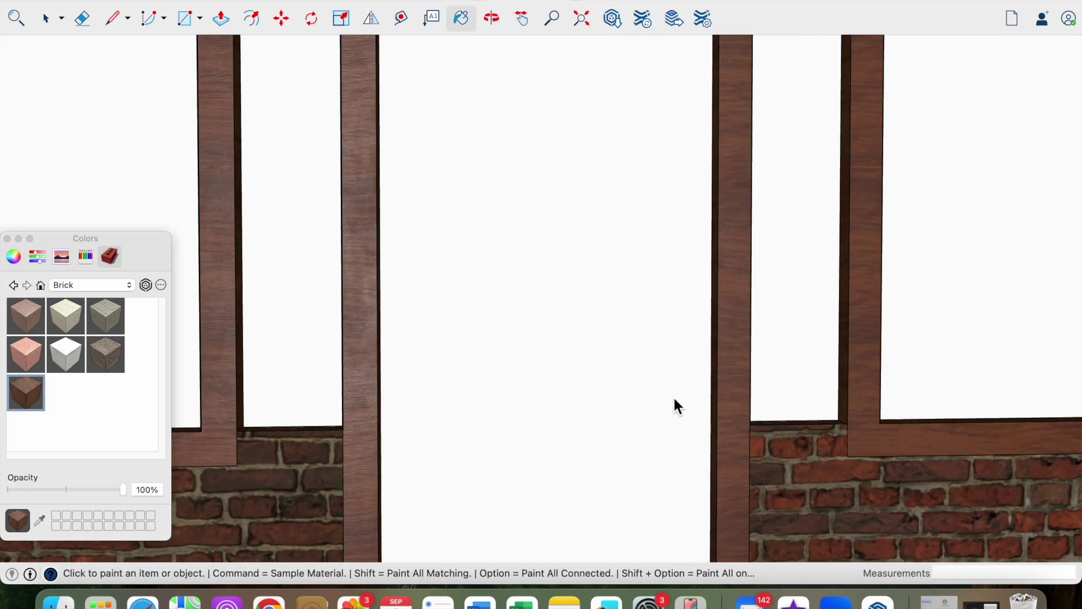
pyautogui.scroll(2, 677, 403)
pyautogui.click(187, 22)
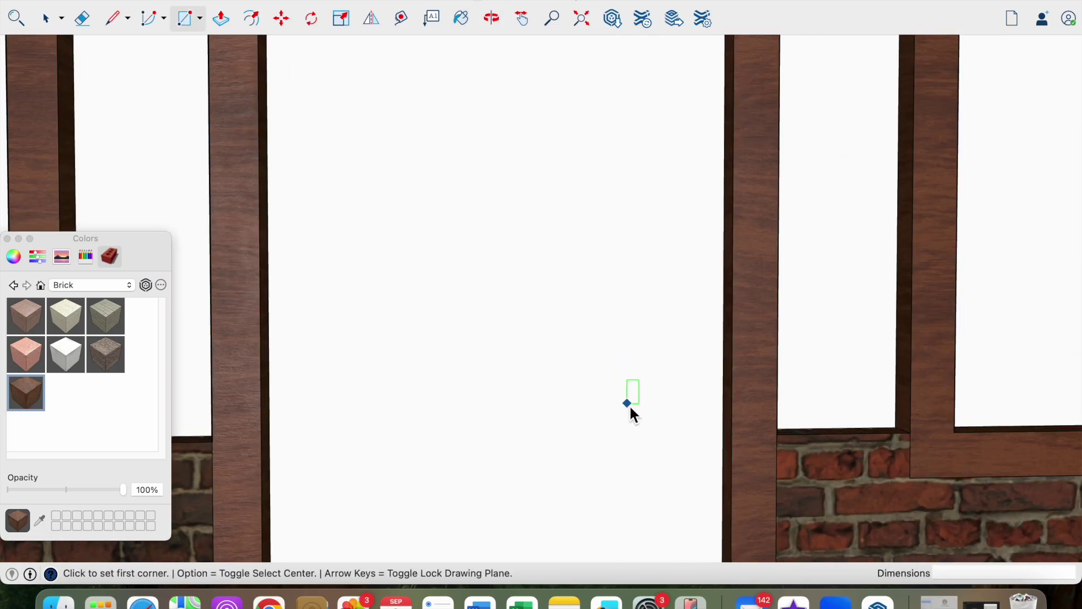
pyautogui.click(651, 392)
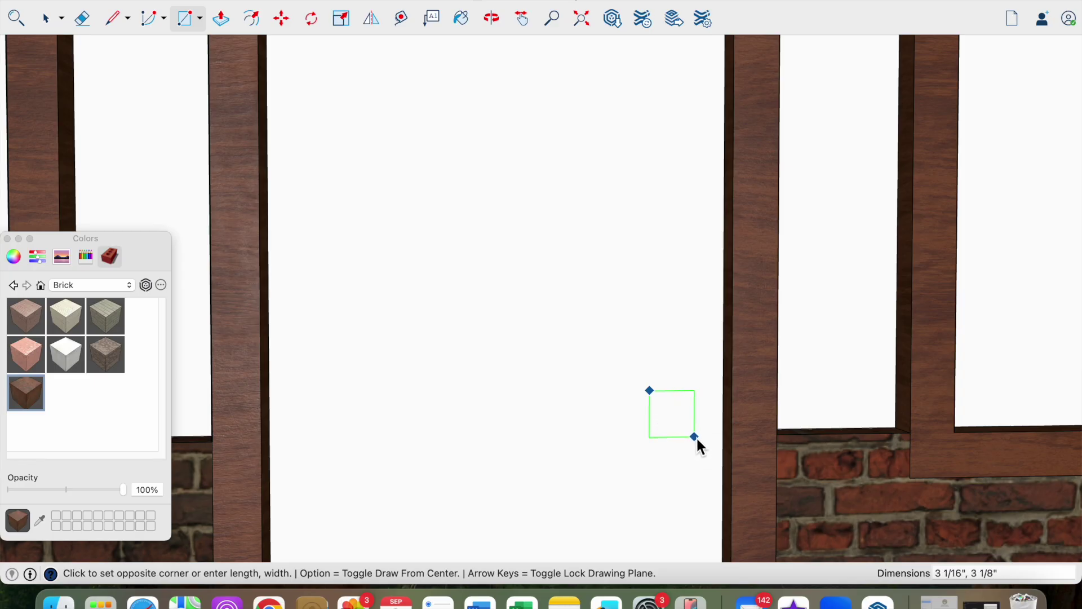
pyautogui.click(695, 436)
# Offset the handle square inward twice to form two smaller nested squares
pyautogui.click(251, 19)
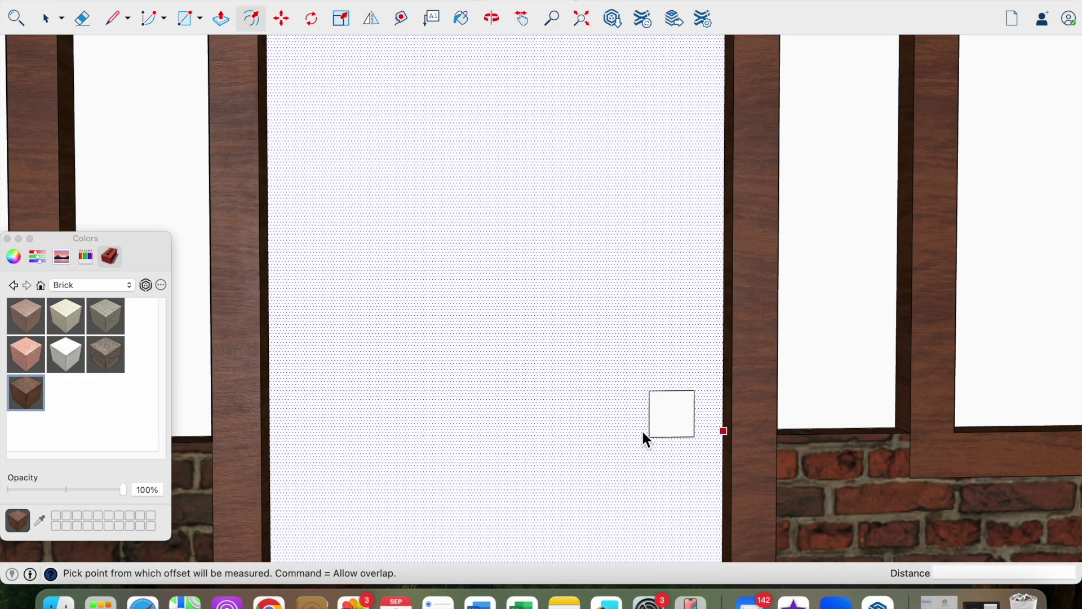
pyautogui.click(659, 417)
pyautogui.click(568, 448)
pyautogui.moveTo(567, 444); pyautogui.dragTo(727, 433, button='middle')
pyautogui.scroll(5, 671, 428)
pyautogui.click(597, 404)
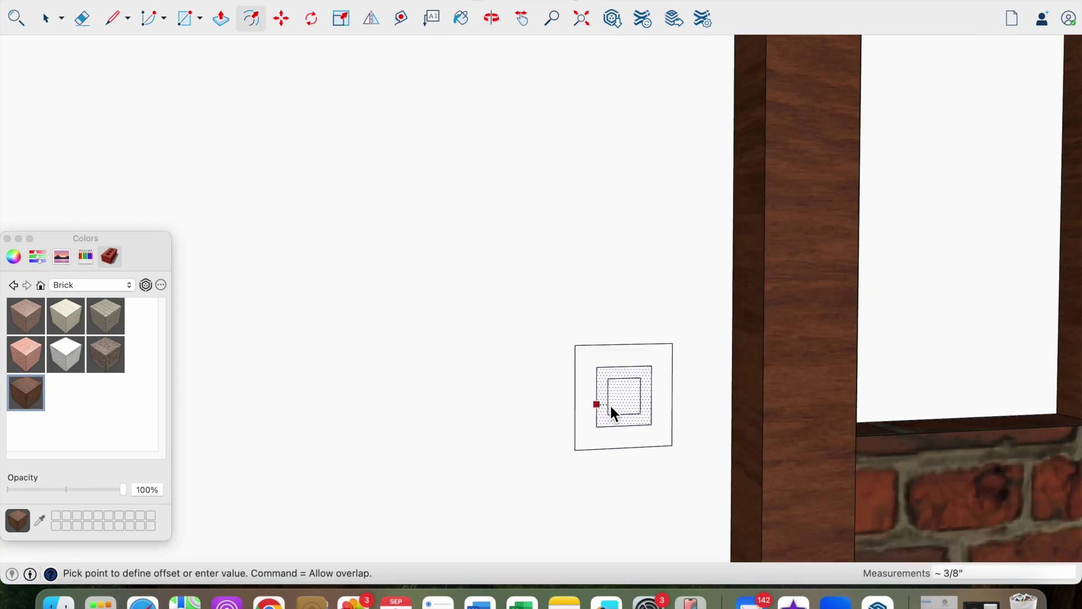
pyautogui.click(613, 406)
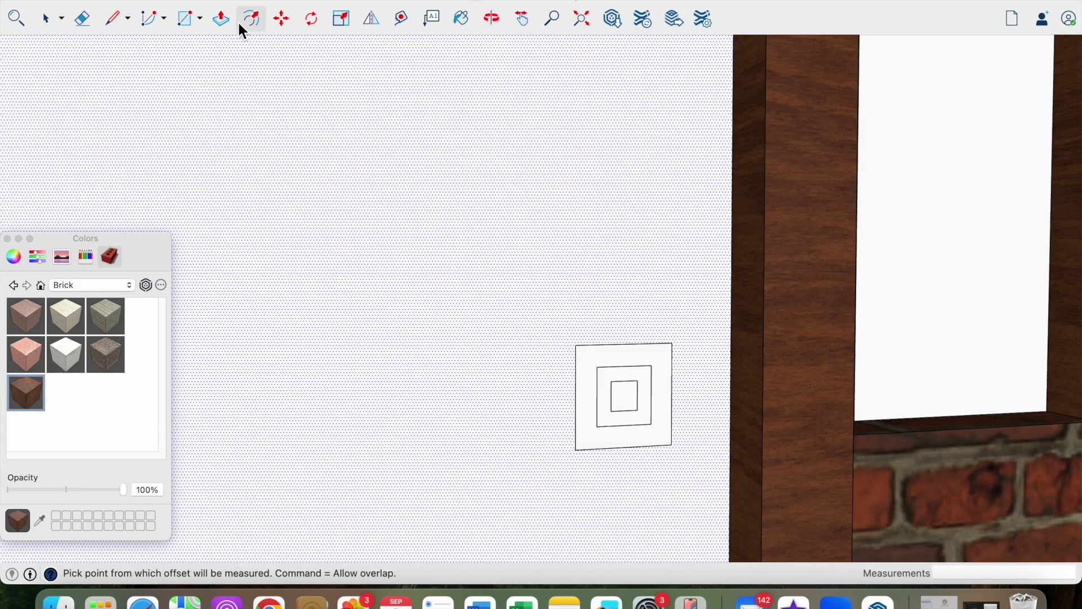
# Extrude the innermost handle square outward about 3 3/4", and shorten the resulting bar by about 11/16"
pyautogui.click(222, 21)
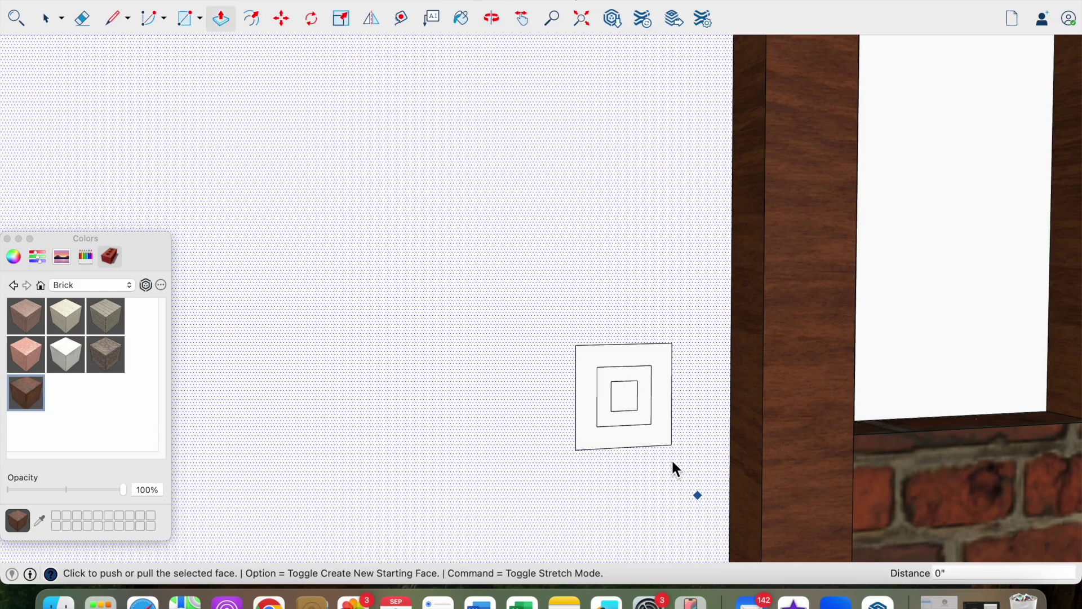
pyautogui.click(625, 397)
pyautogui.click(661, 427)
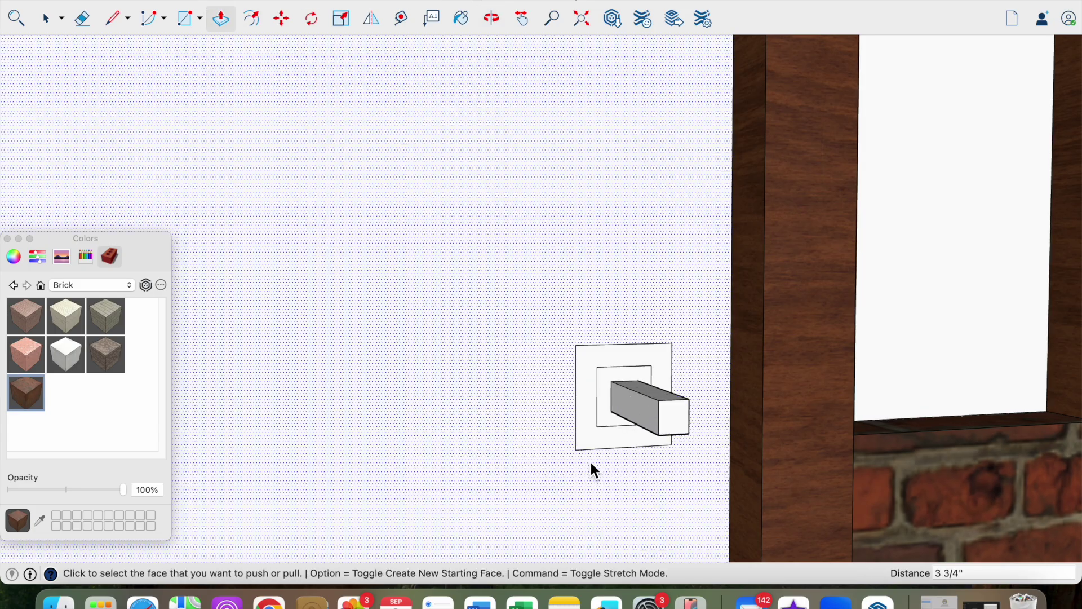
pyautogui.moveTo(589, 459); pyautogui.dragTo(684, 467, button='middle')
pyautogui.click(690, 412)
pyautogui.click(675, 410)
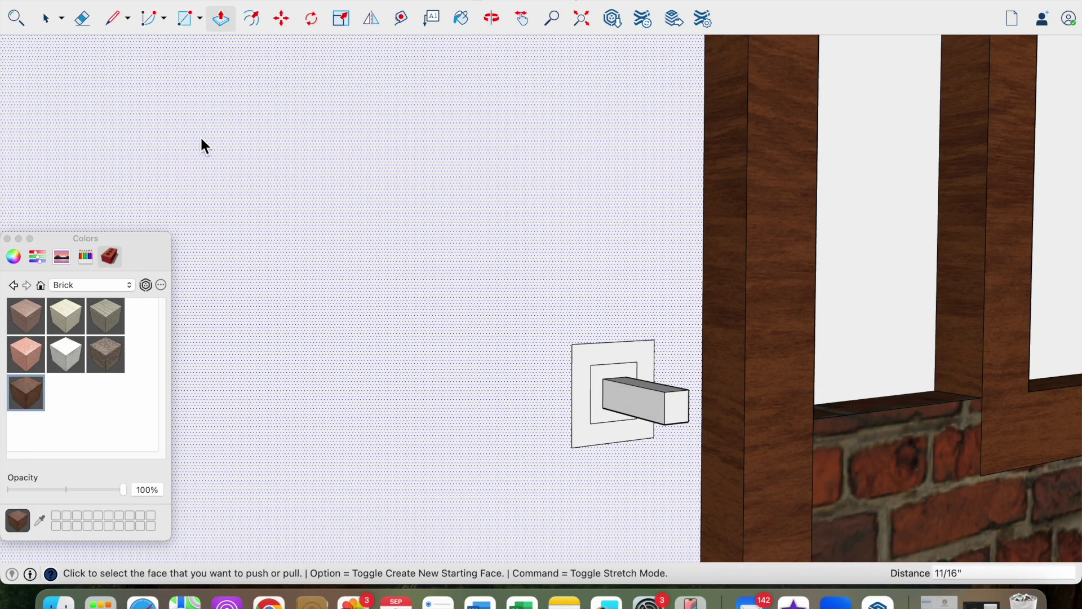
# Divide the bar's side near its free end with a vertical line and extrude that end section 5" sideways toward the door's middle as the lever
pyautogui.click(111, 21)
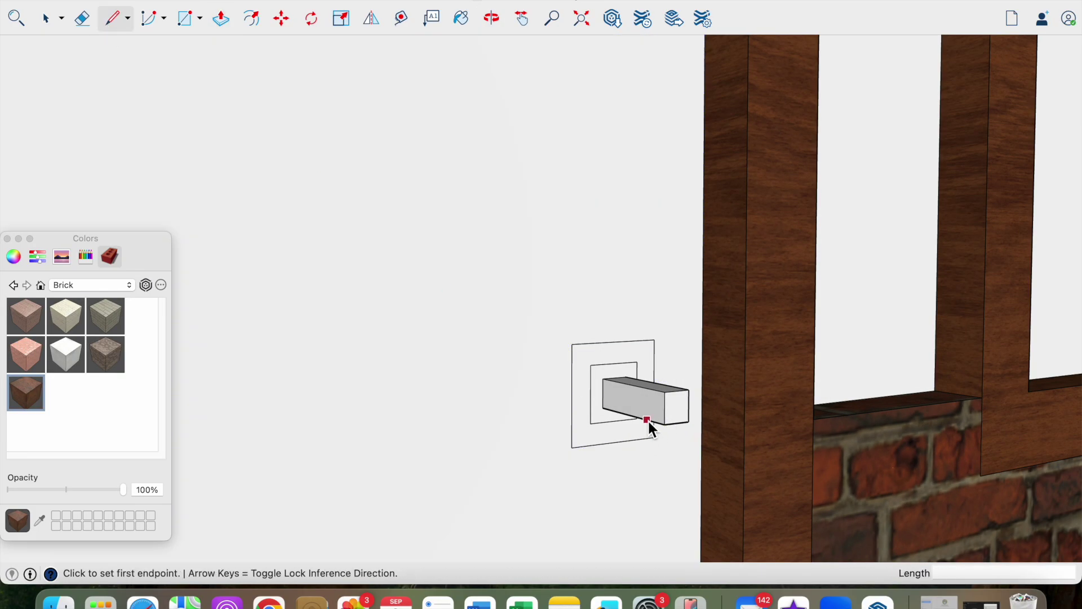
pyautogui.click(646, 420)
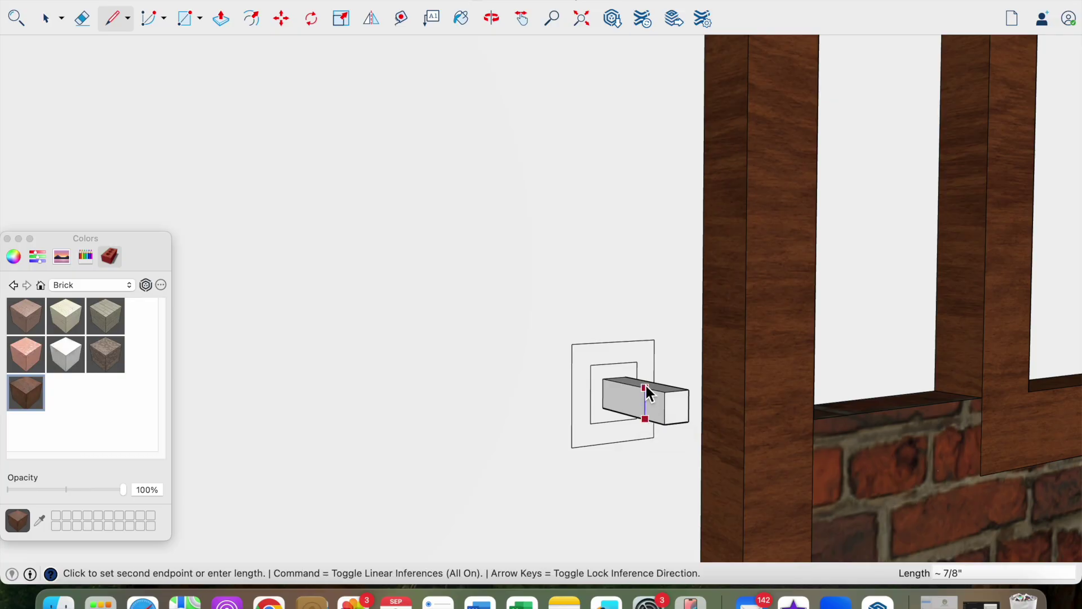
pyautogui.click(646, 387)
pyautogui.click(221, 20)
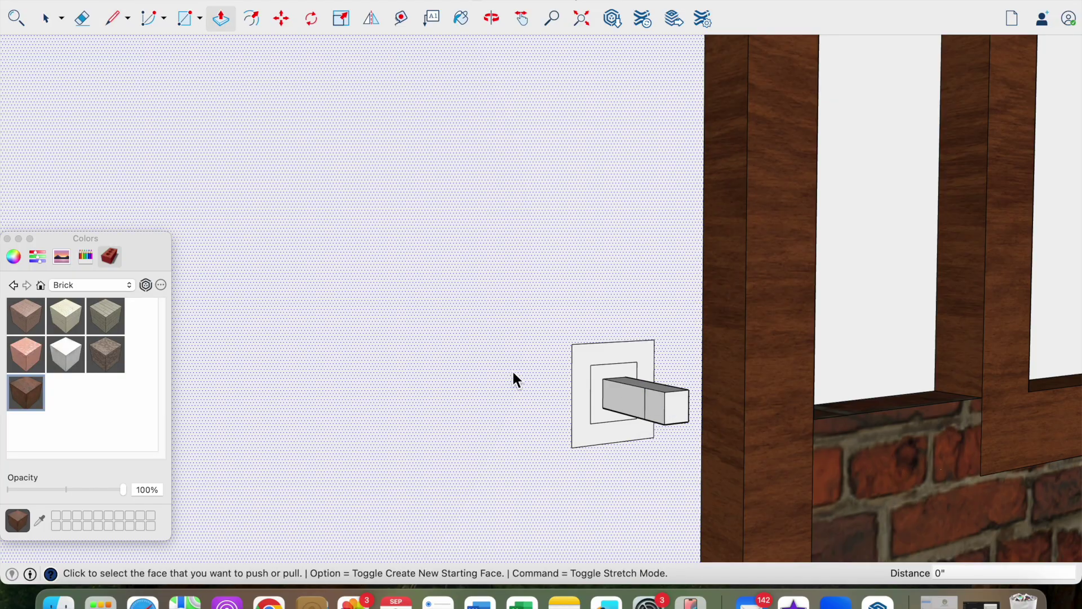
pyautogui.click(651, 414)
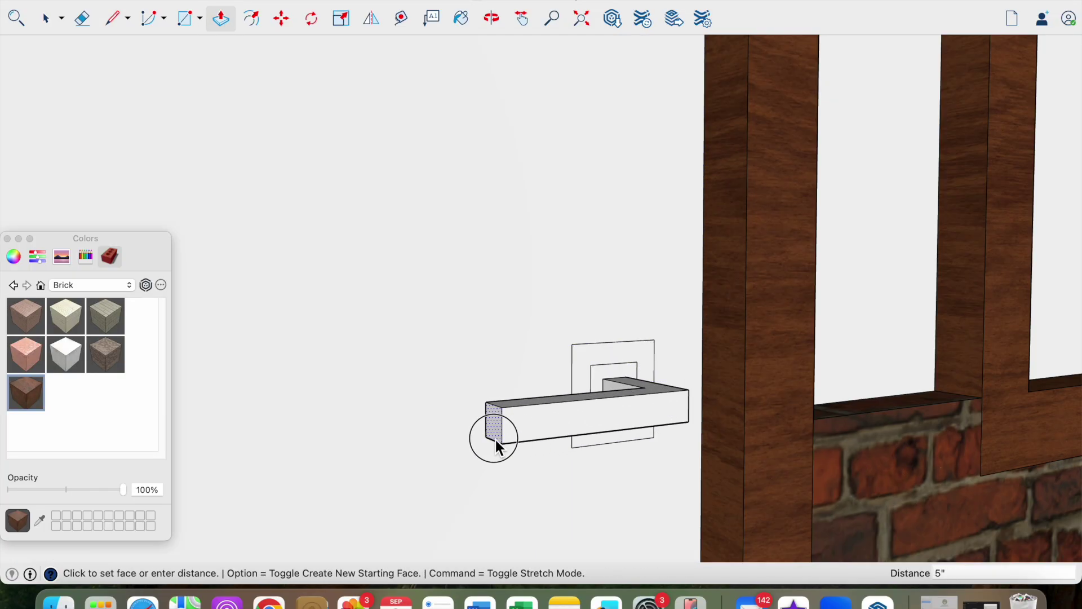
pyautogui.click(497, 441)
# Extrude the handle plate's outer square ring outward by 3/16" twice
pyautogui.click(593, 369)
pyautogui.click(599, 373)
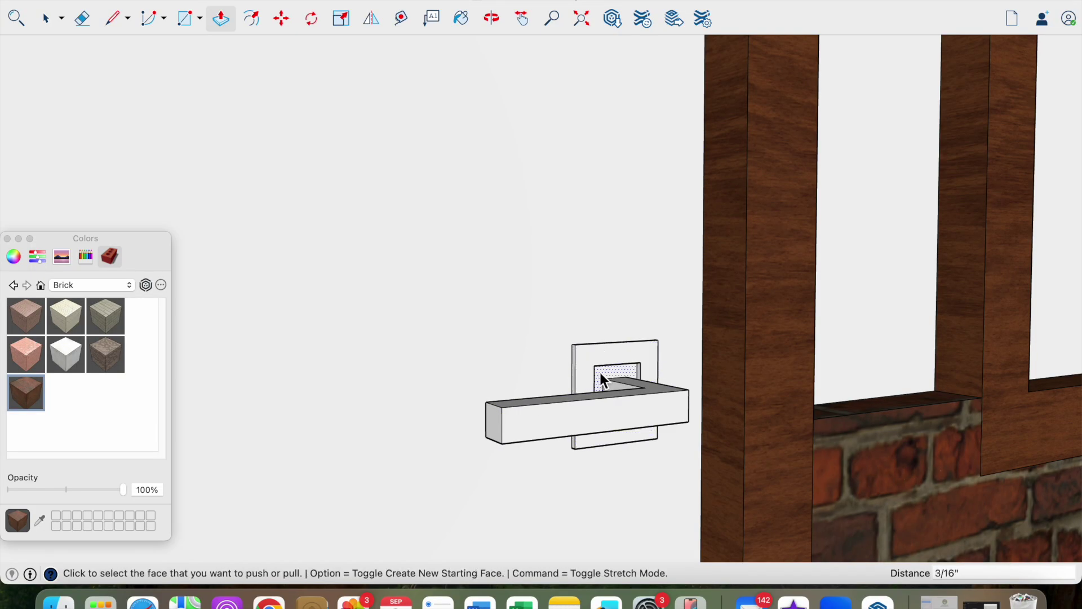
pyautogui.click(599, 365)
pyautogui.click(592, 363)
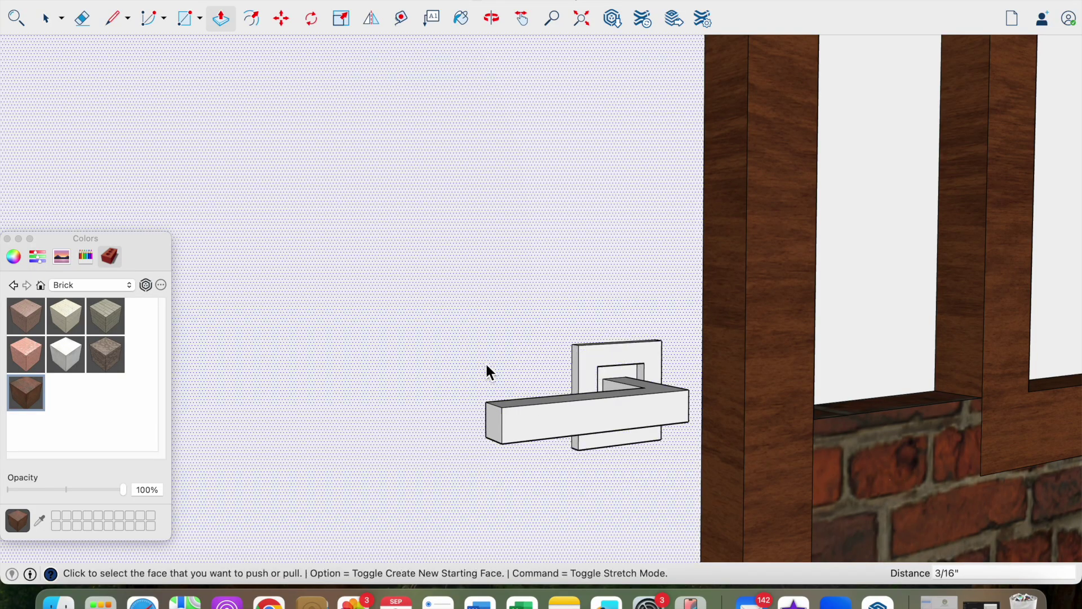
# Paint the faces of the handle plate, bar and lever with the plain grey material from the Metal collection
pyautogui.click(131, 286)
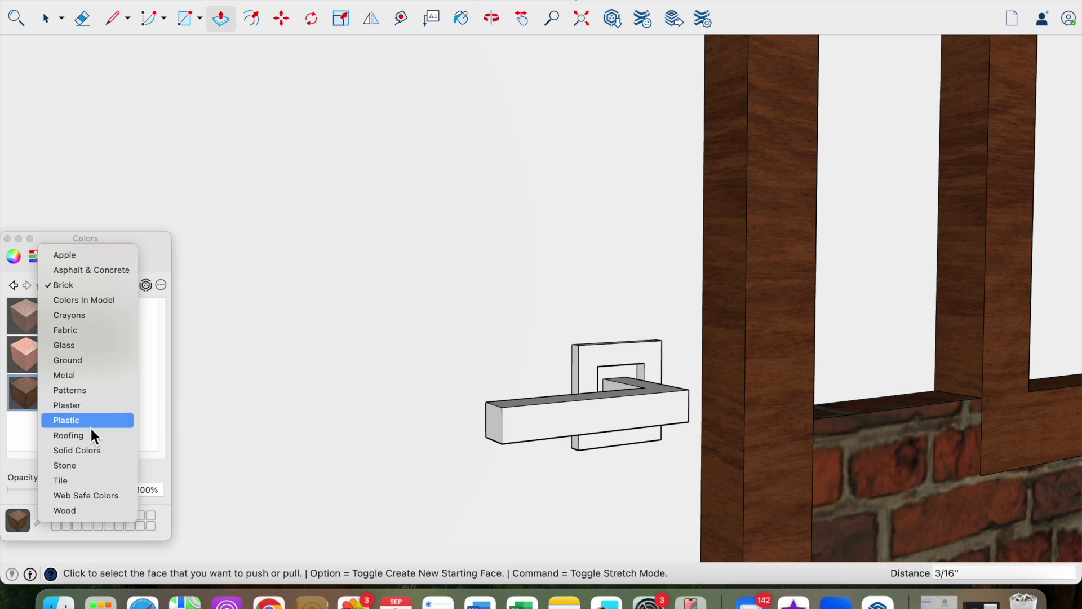
pyautogui.click(84, 378)
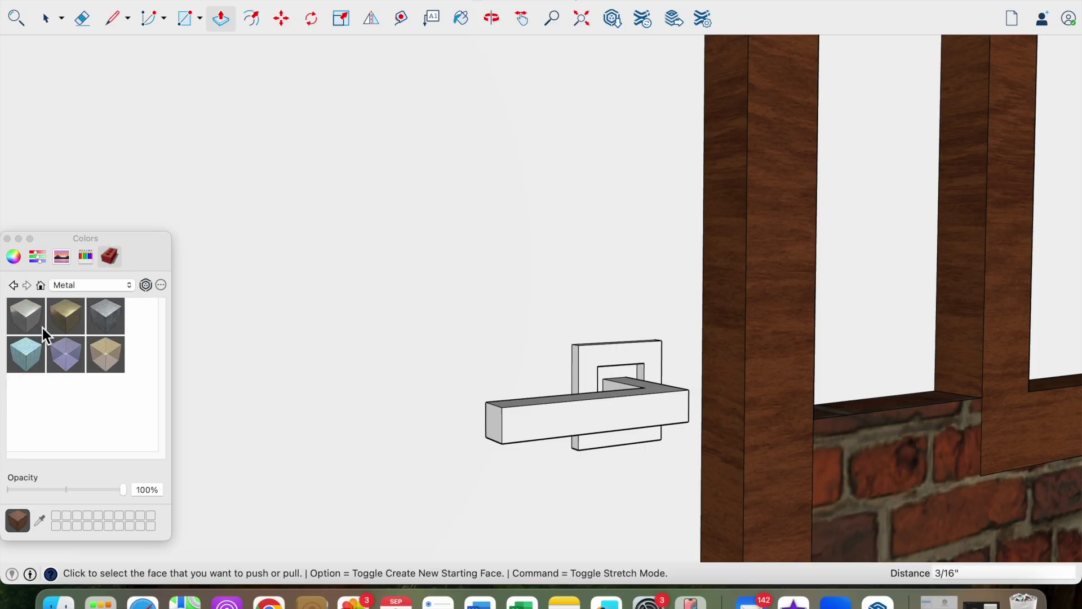
pyautogui.click(36, 323)
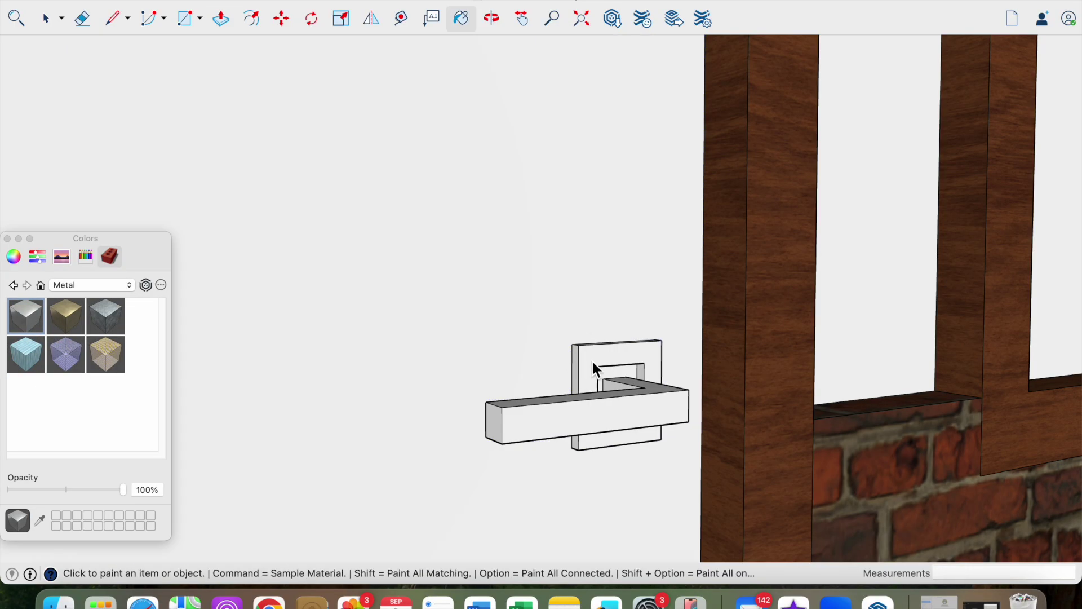
pyautogui.click(596, 377)
pyautogui.click(619, 380)
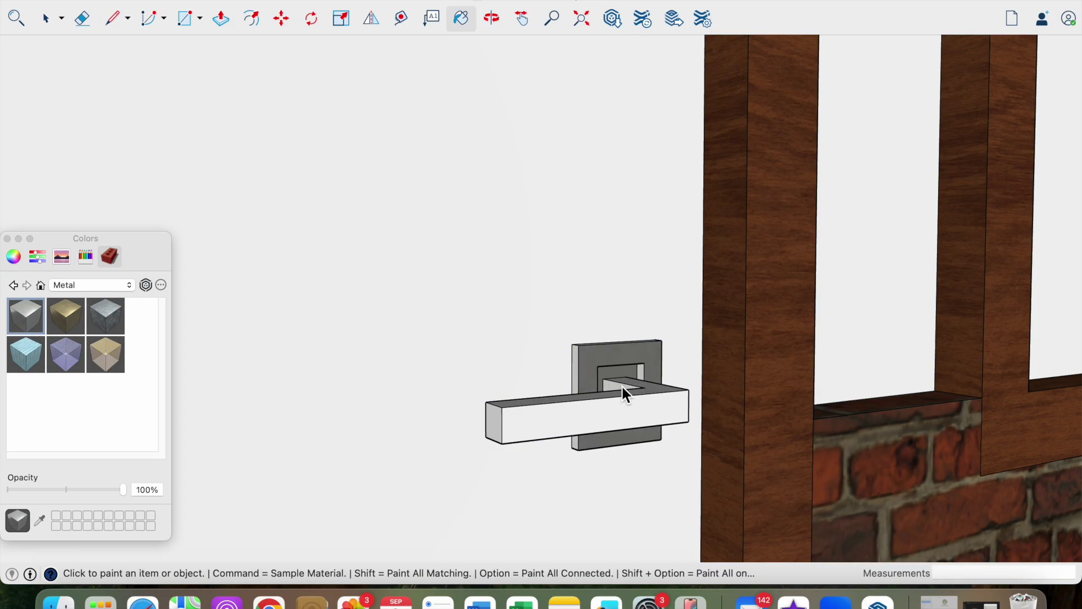
pyautogui.click(628, 400)
pyautogui.moveTo(631, 414)
pyautogui.mouseDown(button='middle')
pyautogui.moveTo(640, 449)
pyautogui.moveTo(586, 386)
pyautogui.mouseUp(button='middle')
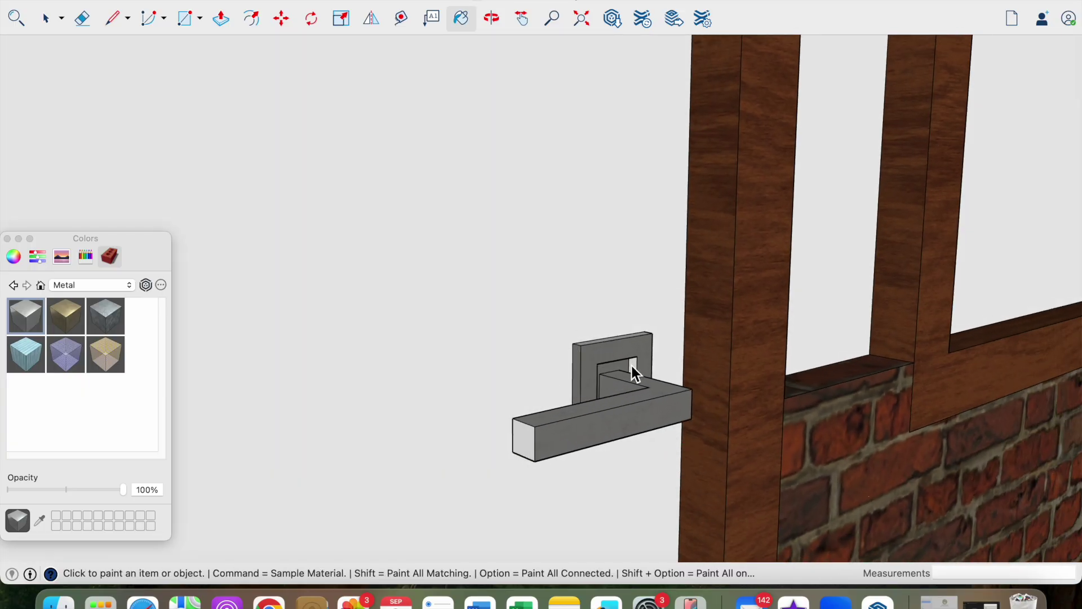
pyautogui.moveTo(632, 368)
pyautogui.mouseDown(button='middle')
pyautogui.moveTo(594, 407)
pyautogui.moveTo(479, 406)
pyautogui.mouseUp(button='middle')
pyautogui.click(570, 413)
# Paint both window panes with the translucent 25% opacity material from the Glass collection
pyautogui.scroll(-6, 485, 408)
pyautogui.moveTo(528, 445); pyautogui.dragTo(443, 416, button='middle')
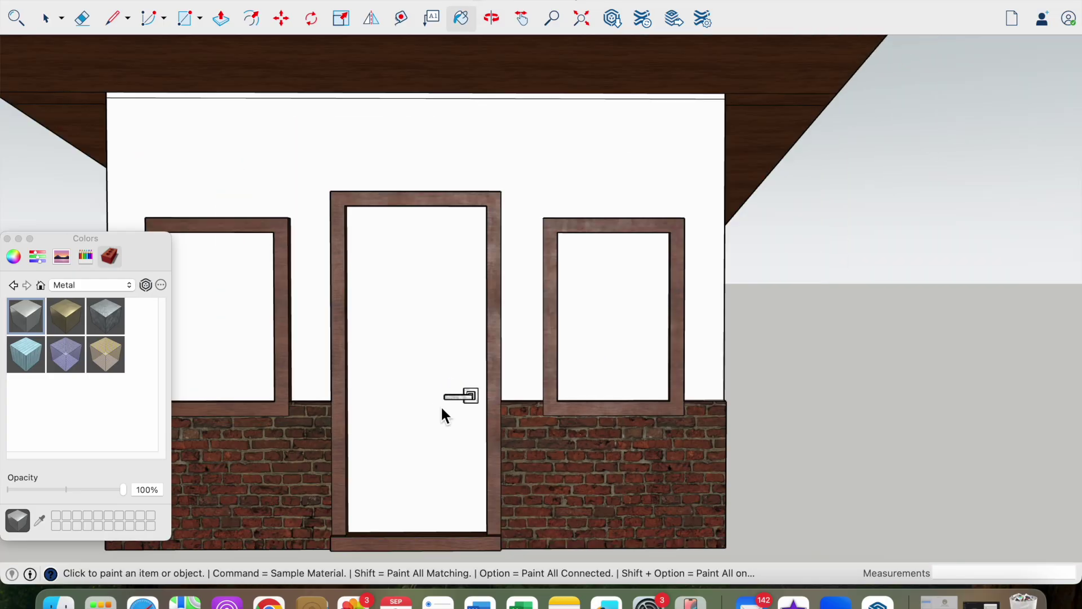
pyautogui.scroll(-3, 392, 437)
pyautogui.click(522, 19)
pyautogui.moveTo(471, 340); pyautogui.dragTo(573, 329)
pyautogui.click(90, 285)
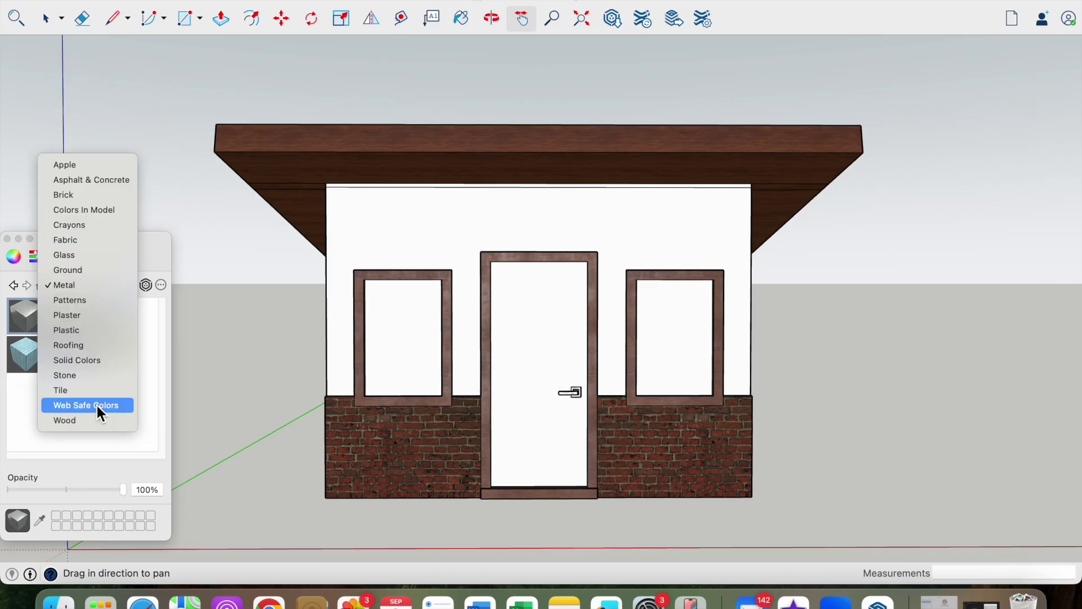
pyautogui.click(86, 256)
pyautogui.click(44, 329)
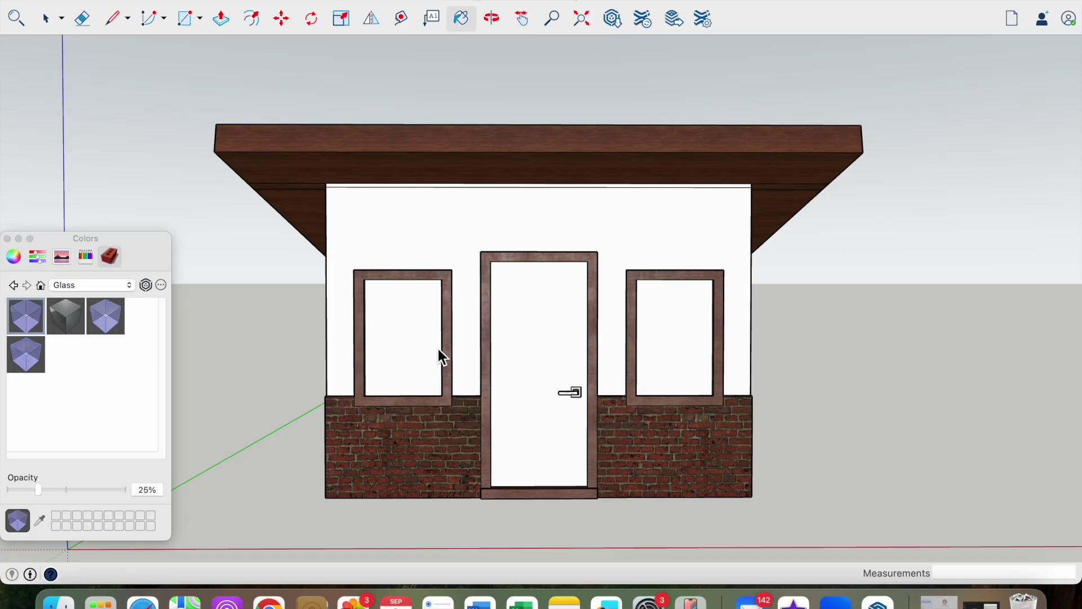
pyautogui.click(415, 350)
pyautogui.click(674, 351)
# Paint the door panel with the brown grained material from the Wood collection
pyautogui.moveTo(447, 426); pyautogui.dragTo(173, 340, button='middle')
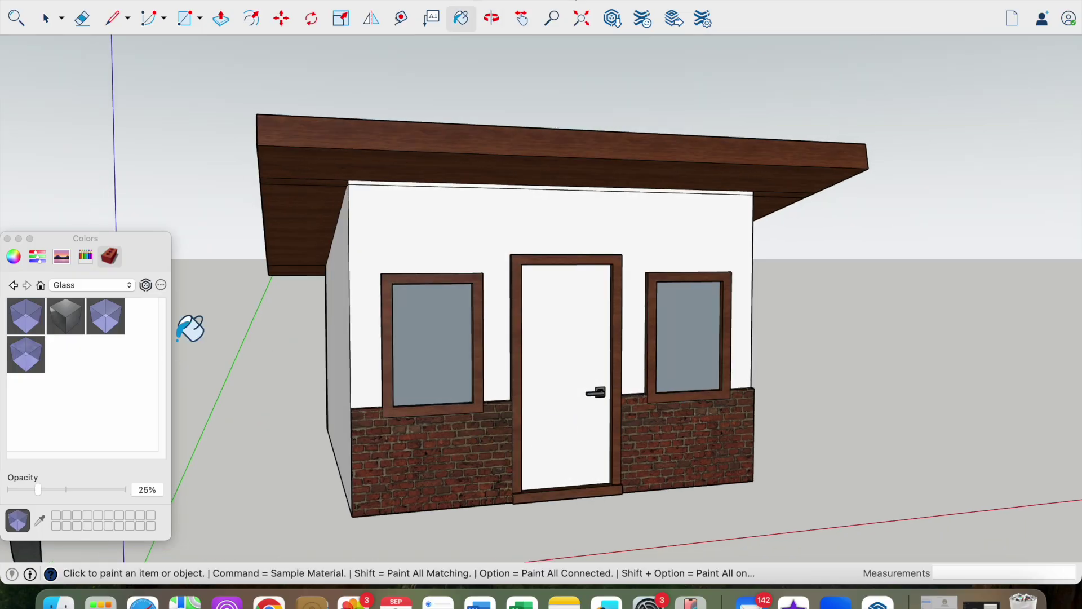
pyautogui.click(127, 286)
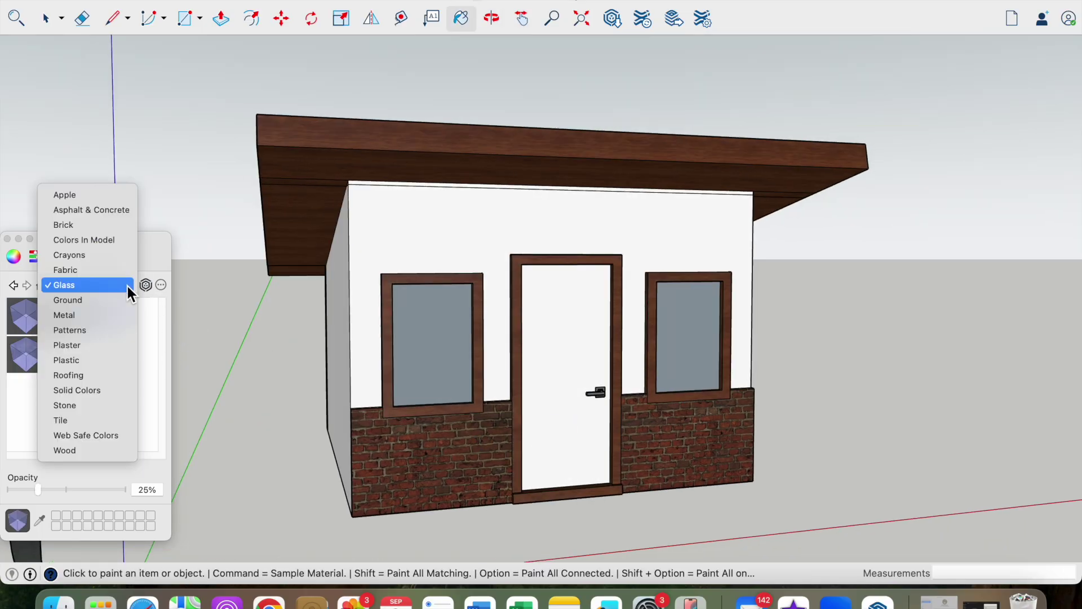
pyautogui.click(81, 451)
pyautogui.click(25, 316)
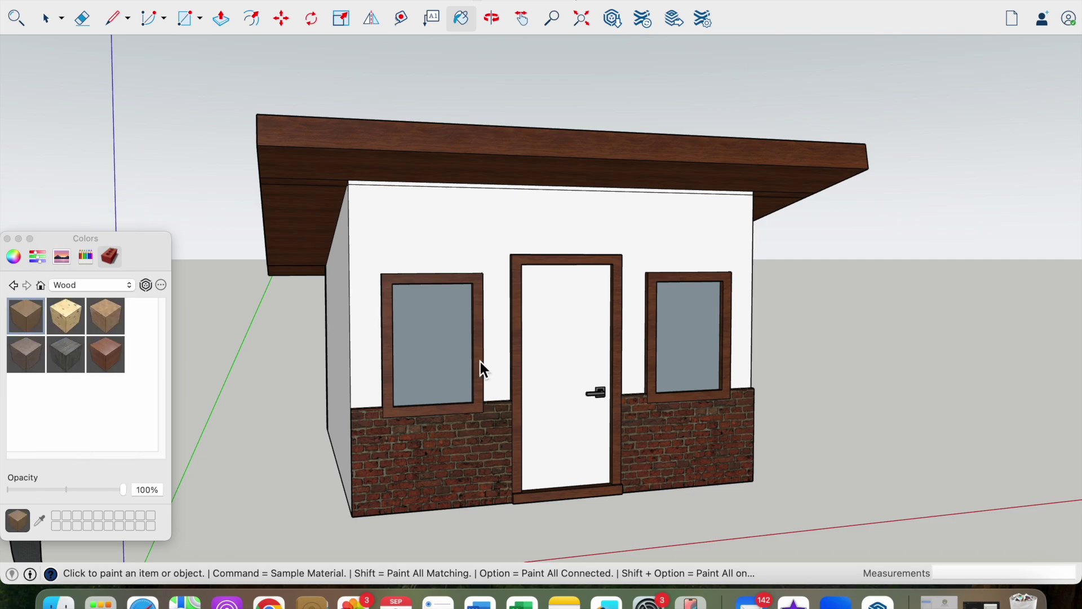
pyautogui.click(570, 364)
pyautogui.moveTo(575, 430)
pyautogui.mouseDown(button='middle')
pyautogui.moveTo(442, 450)
pyautogui.moveTo(620, 442)
pyautogui.moveTo(580, 449)
pyautogui.moveTo(607, 456)
pyautogui.moveTo(586, 451)
pyautogui.mouseUp(button='middle')
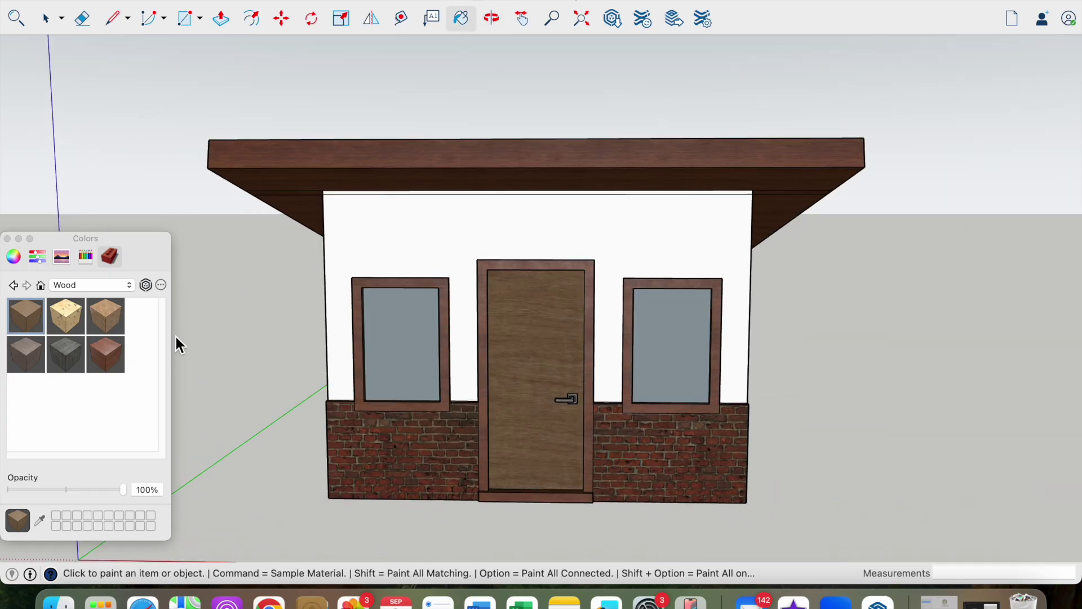
# Paint the shed's front wall above the brick, one side wall with its edge strips, and the back wall with dark grey asphalt
pyautogui.click(132, 286)
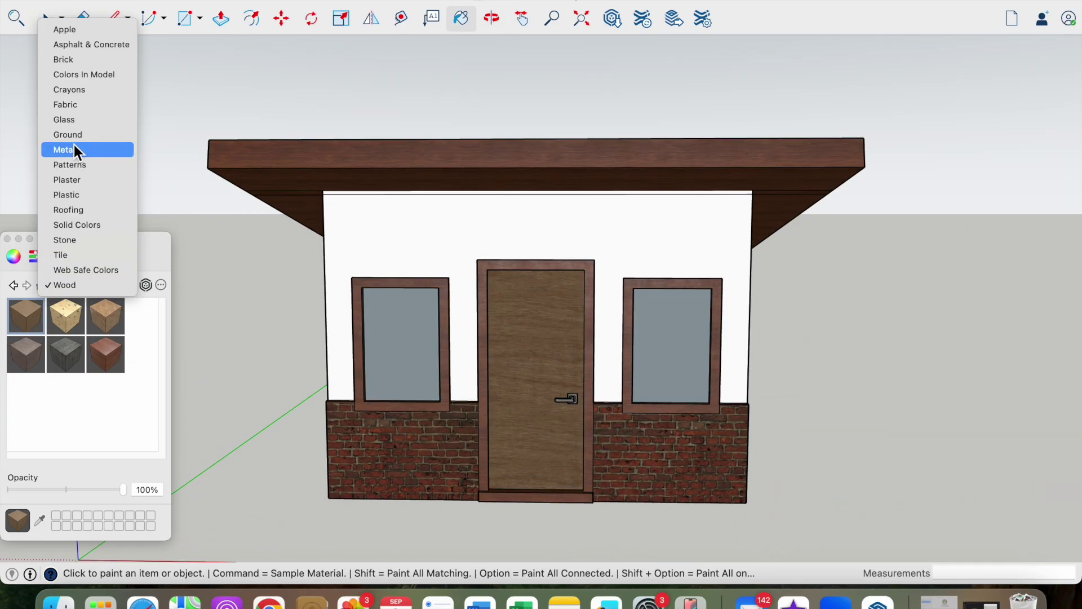
pyautogui.click(105, 48)
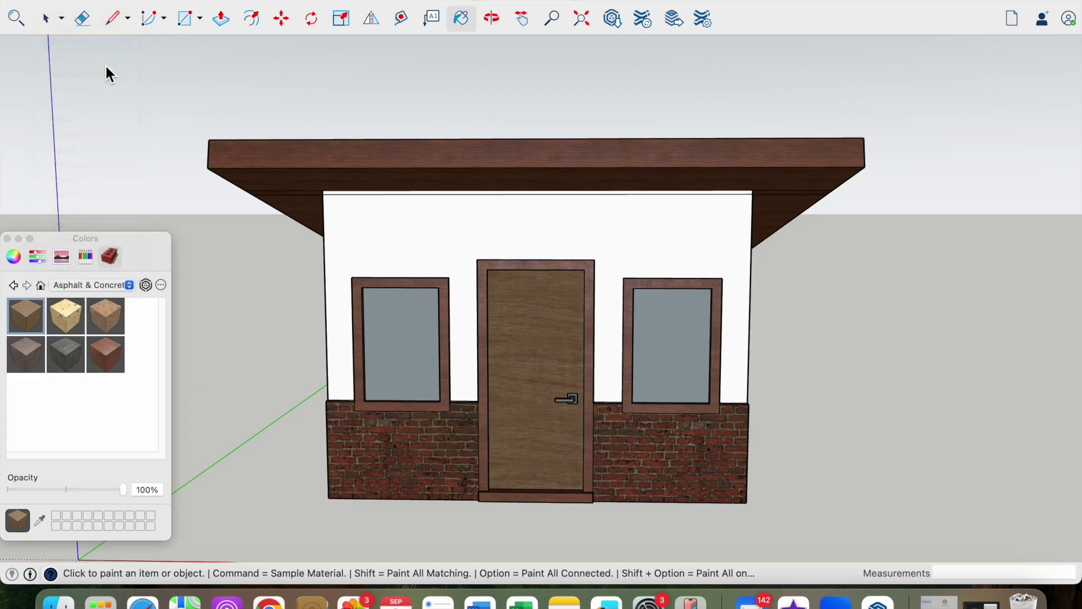
pyautogui.click(66, 316)
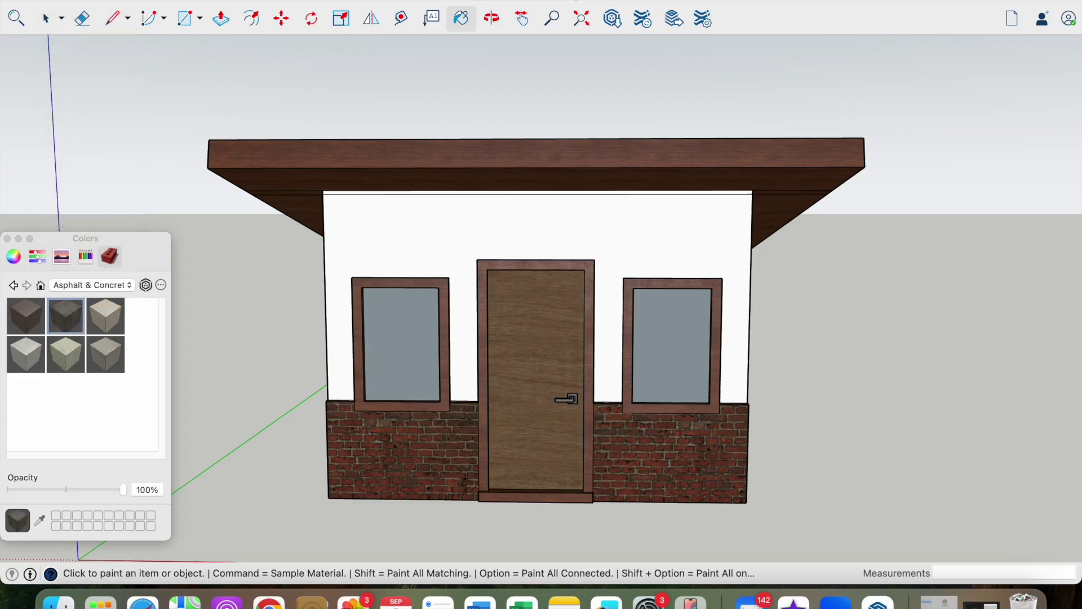
pyautogui.click(477, 263)
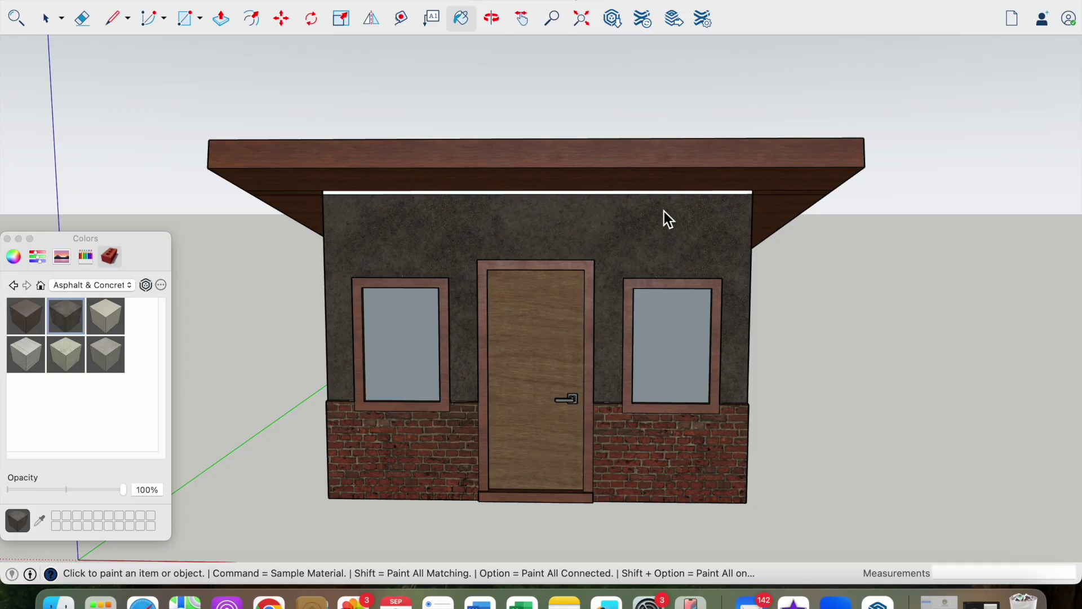
pyautogui.moveTo(688, 197); pyautogui.dragTo(817, 350, button='middle')
pyautogui.click(649, 333)
pyautogui.click(639, 329)
pyautogui.moveTo(639, 329)
pyautogui.mouseDown(button='middle')
pyautogui.moveTo(600, 346)
pyautogui.moveTo(891, 372)
pyautogui.moveTo(479, 386)
pyautogui.mouseUp(button='middle')
pyautogui.click(905, 368)
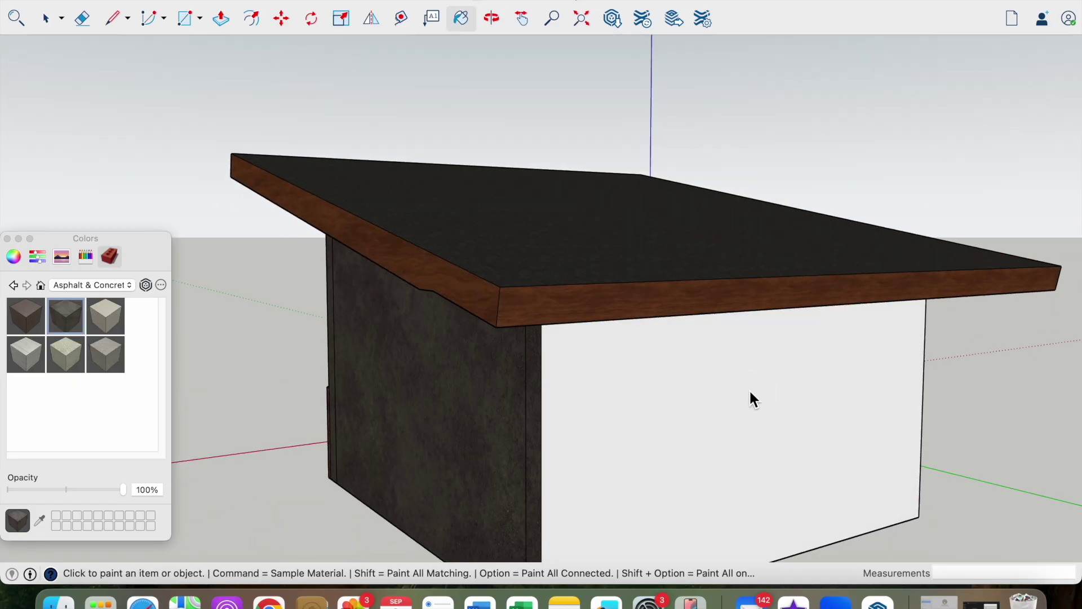
pyautogui.click(750, 389)
# Paint the remaining side wall and the thin white strip beneath the roof above the front wall with the same dark asphalt
pyautogui.moveTo(749, 389); pyautogui.dragTo(394, 374, button='middle')
pyautogui.moveTo(586, 376)
pyautogui.mouseDown(button='middle')
pyautogui.moveTo(457, 366)
pyautogui.moveTo(475, 256)
pyautogui.mouseUp(button='middle')
pyautogui.click(490, 386)
pyautogui.click(265, 389)
pyautogui.scroll(6, 475, 249)
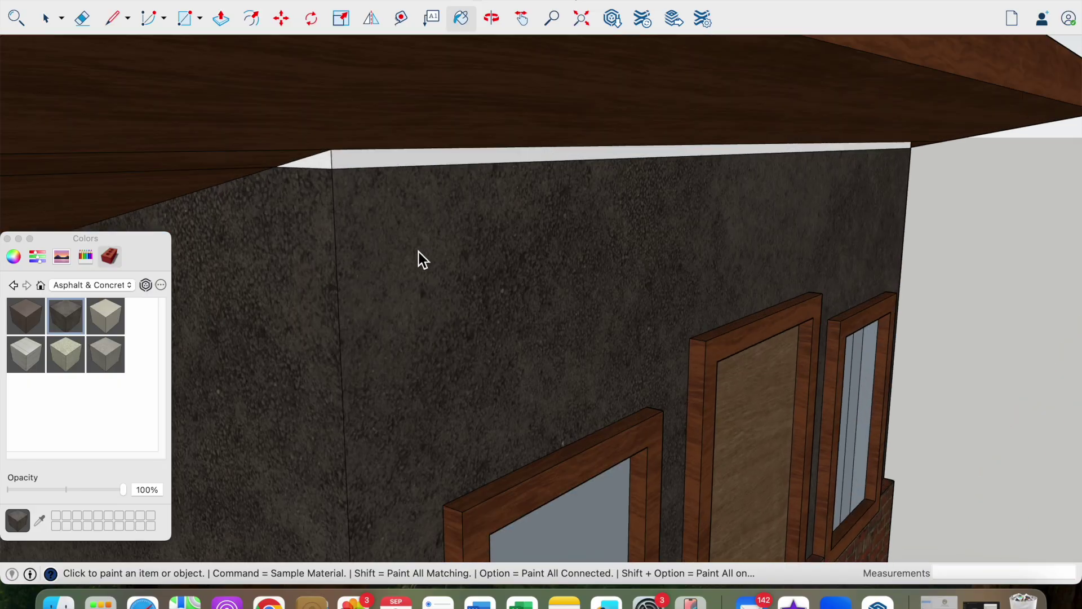
pyautogui.click(388, 154)
# Examine the painted shed's front from several angles and distances, including beside the scale figure
pyautogui.scroll(-10, 525, 242)
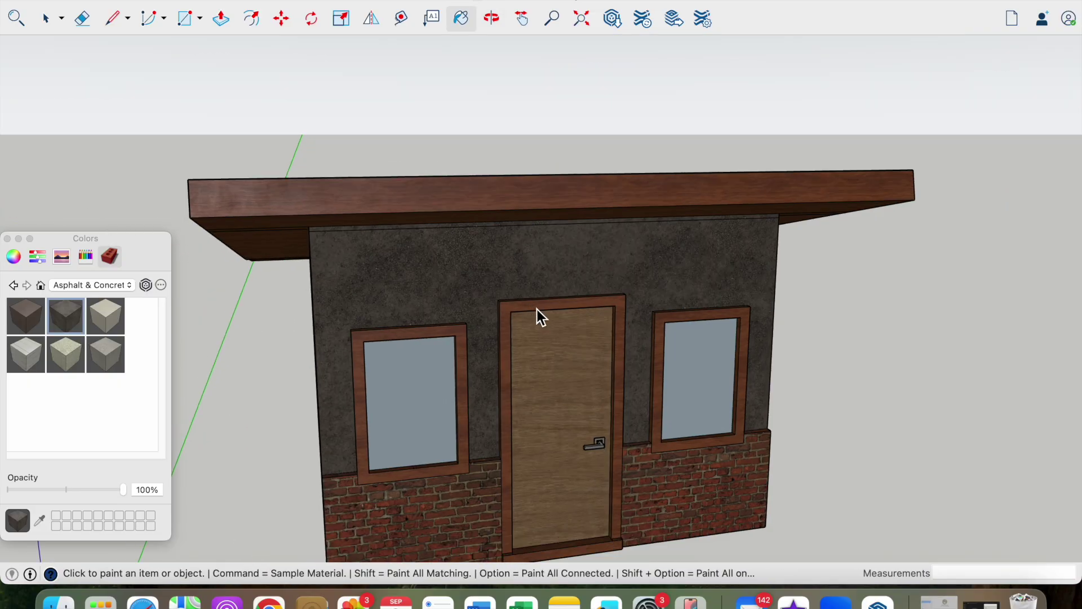
pyautogui.moveTo(536, 309); pyautogui.dragTo(478, 345, button='middle')
pyautogui.scroll(-4, 462, 451)
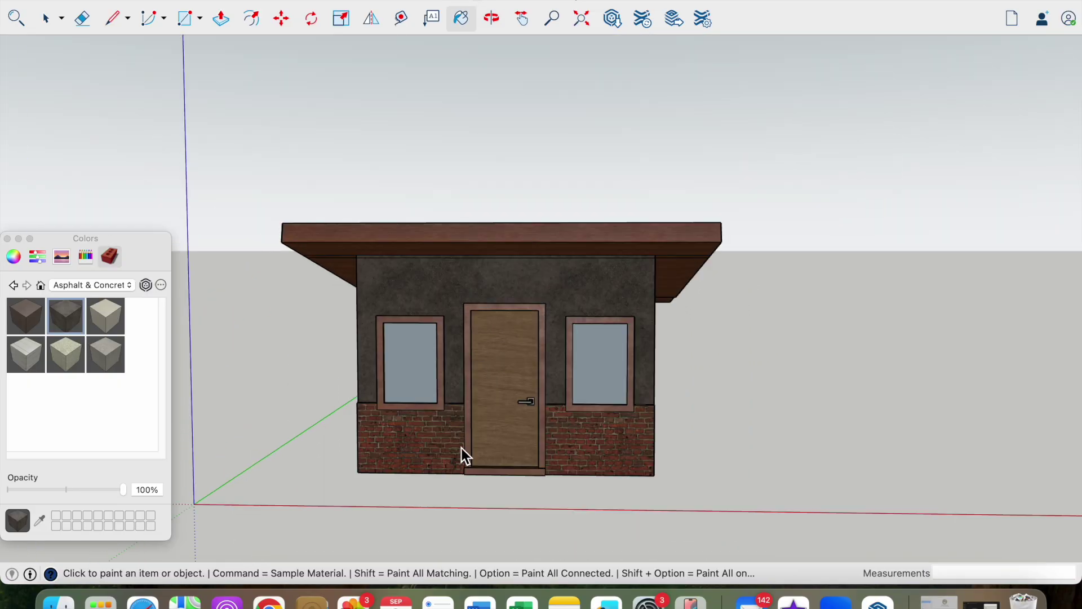
pyautogui.click(7, 238)
pyautogui.moveTo(438, 408); pyautogui.dragTo(444, 387, button='middle')
pyautogui.scroll(-3, 443, 387)
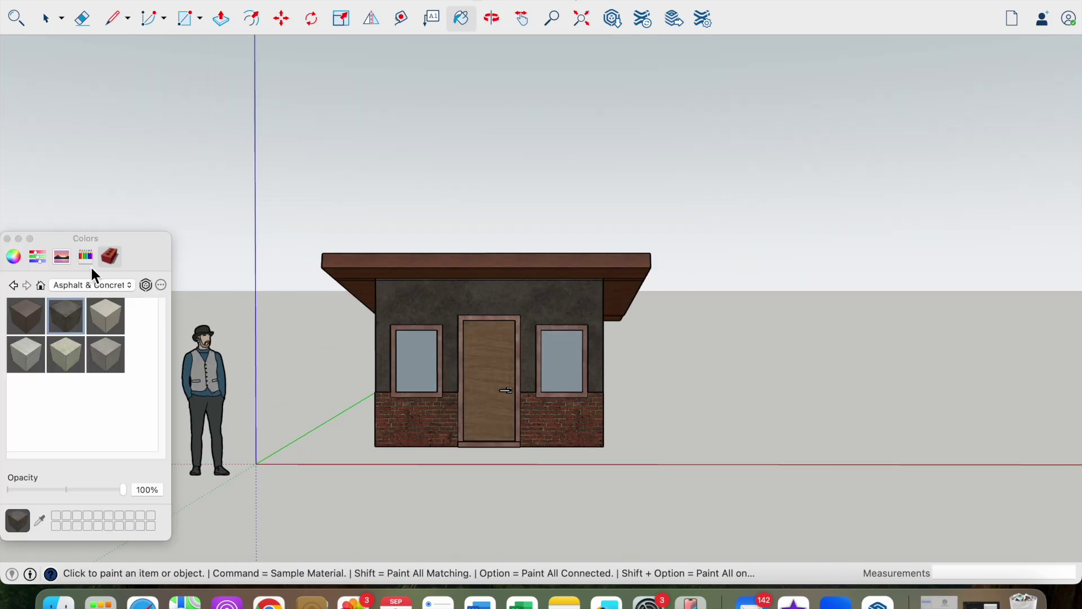
pyautogui.moveTo(507, 406)
pyautogui.mouseDown(button='middle')
pyautogui.moveTo(797, 420)
pyautogui.moveTo(550, 449)
pyautogui.moveTo(475, 407)
pyautogui.mouseUp(button='middle')
pyautogui.scroll(3, 556, 402)
pyautogui.moveTo(556, 402)
pyautogui.mouseDown(button='middle')
pyautogui.moveTo(606, 381)
pyautogui.moveTo(476, 394)
pyautogui.moveTo(628, 357)
pyautogui.moveTo(761, 364)
pyautogui.moveTo(613, 363)
pyautogui.moveTo(647, 323)
pyautogui.moveTo(615, 338)
pyautogui.mouseUp(button='middle')
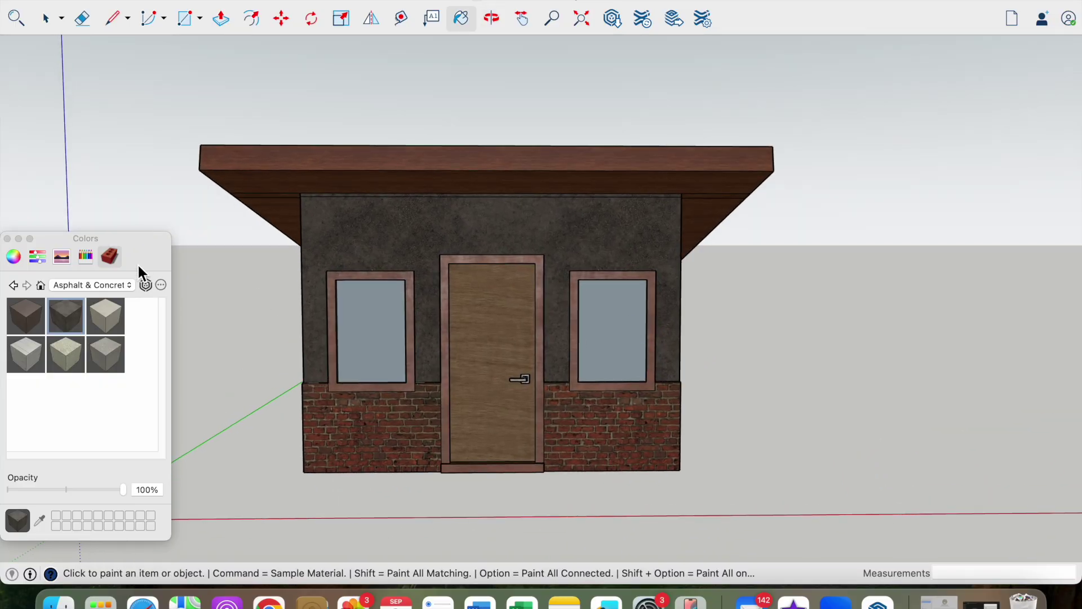
pyautogui.click(8, 239)
pyautogui.moveTo(286, 348)
pyautogui.mouseDown(button='middle')
pyautogui.moveTo(500, 374)
pyautogui.moveTo(393, 350)
pyautogui.moveTo(326, 375)
pyautogui.mouseUp(button='middle')
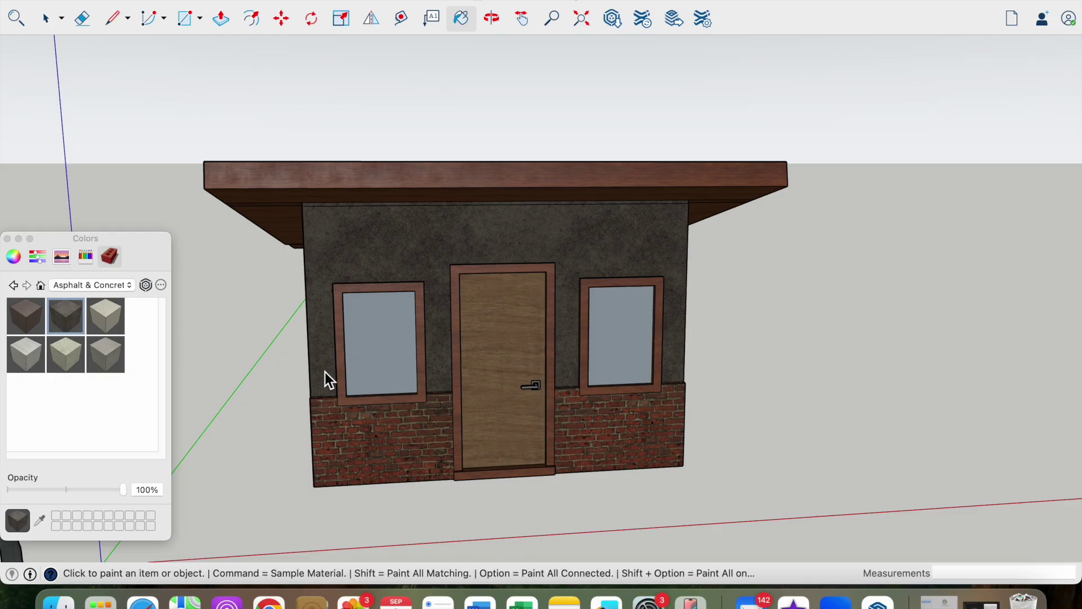